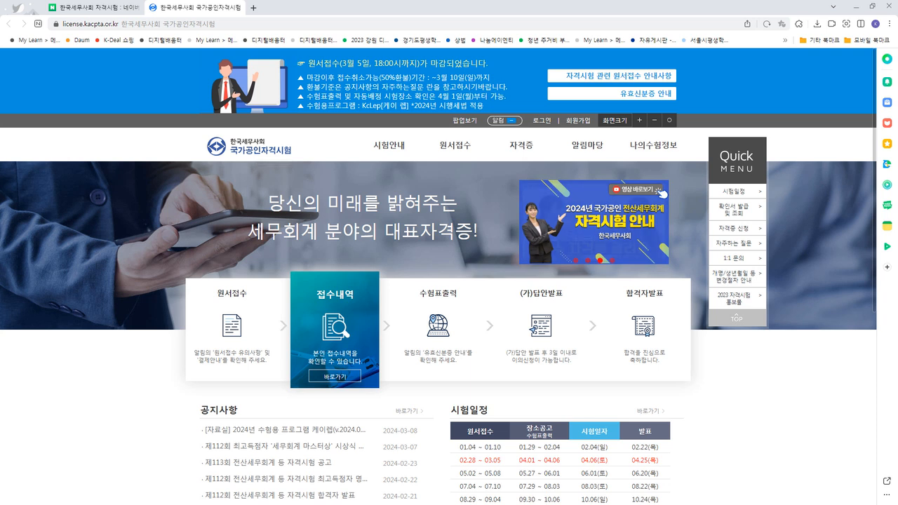
Save KcLepSetup_2024.03.08.exe from the 케이렙 (수험용) download tile, then close the popup.
{"action": "scroll", "coordinate": [449, 280], "scroll_direction": "down", "scroll_amount": 2}
{"action": "scroll", "coordinate": [450, 280], "scroll_direction": "down", "scroll_amount": 2}
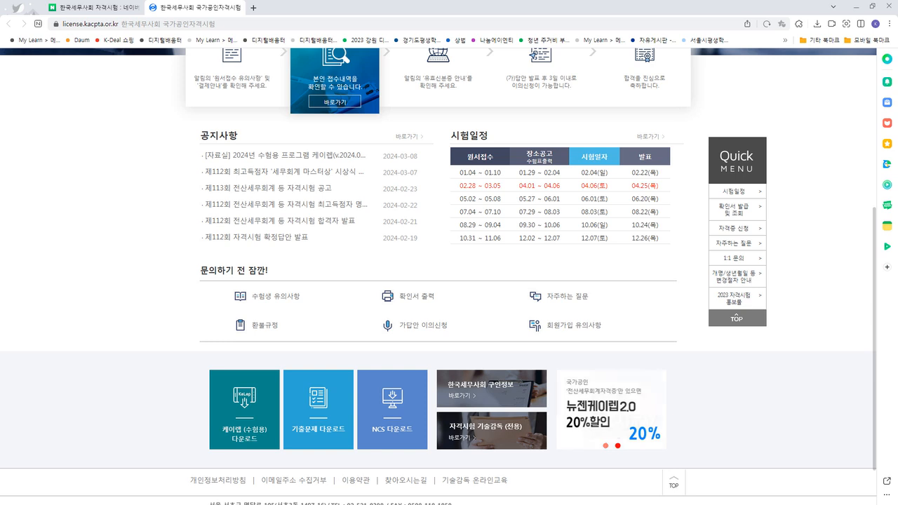
{"action": "left_click", "coordinate": [244, 410]}
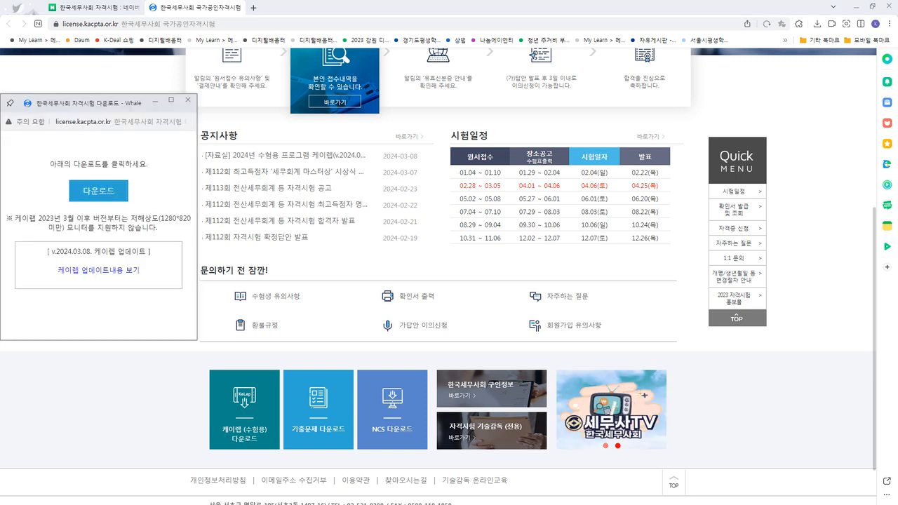
{"action": "left_click", "coordinate": [98, 191]}
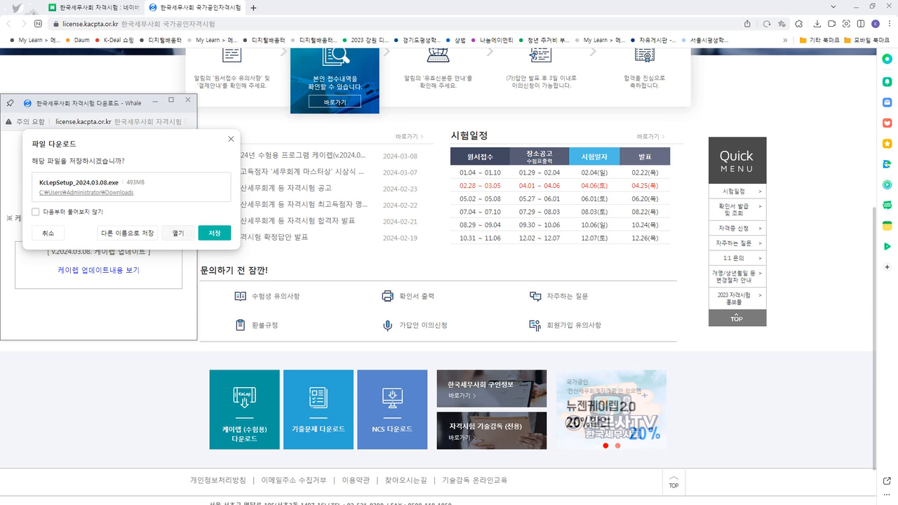
{"action": "left_click", "coordinate": [231, 139]}
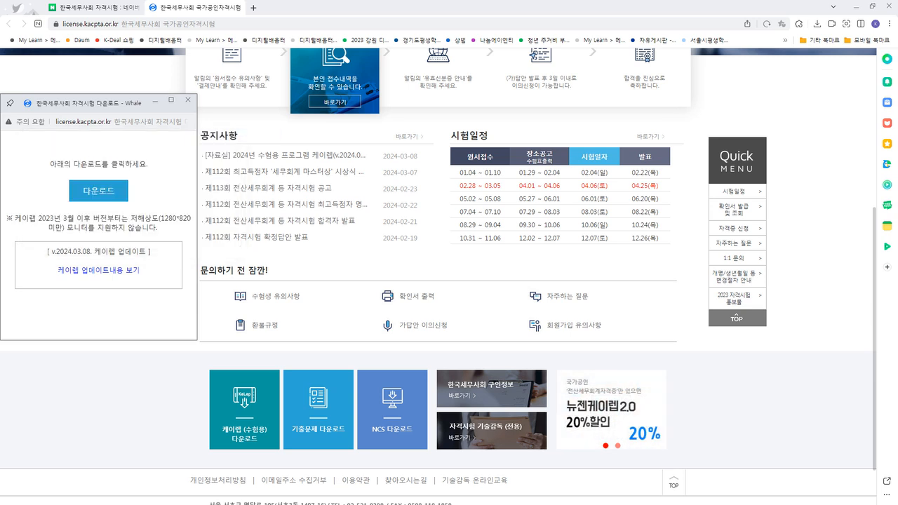
{"action": "left_click", "coordinate": [188, 99]}
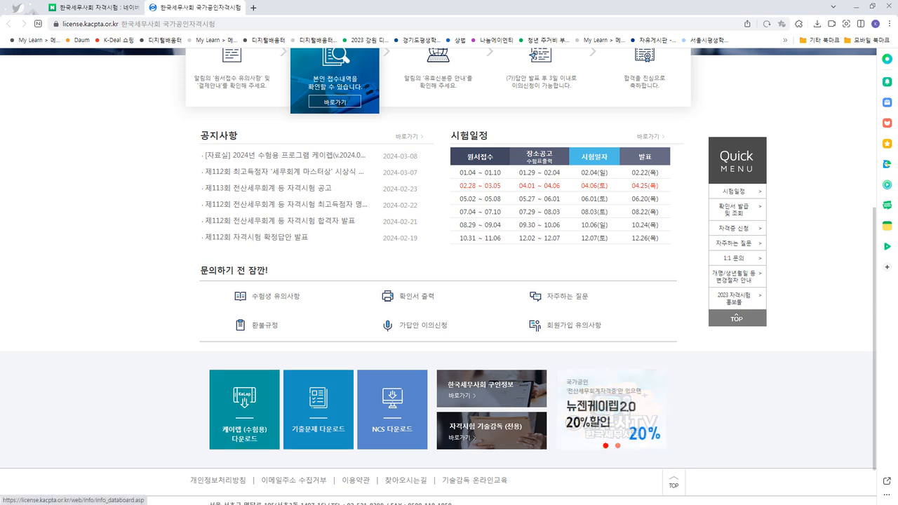
Return to the top of the KACPTA home page and scroll through its contents.
{"action": "left_click", "coordinate": [736, 317]}
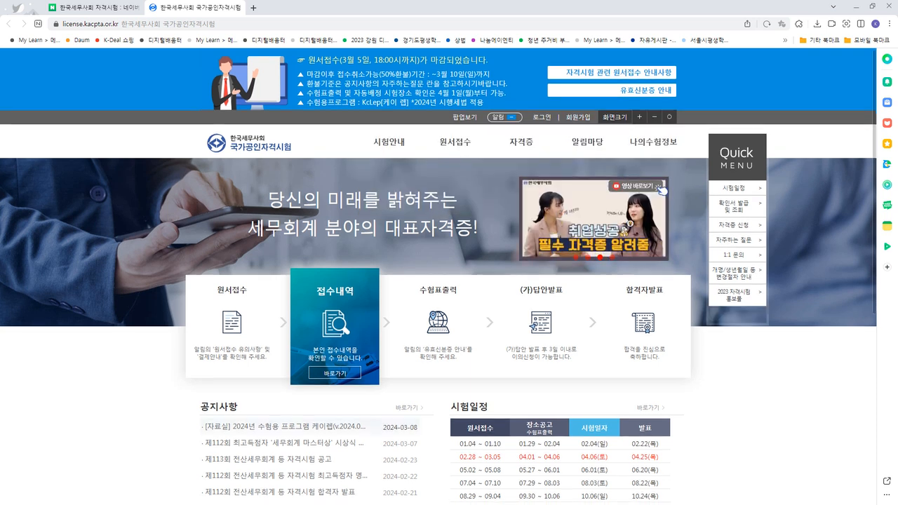
{"action": "scroll", "coordinate": [449, 280], "scroll_direction": "down", "scroll_amount": 1}
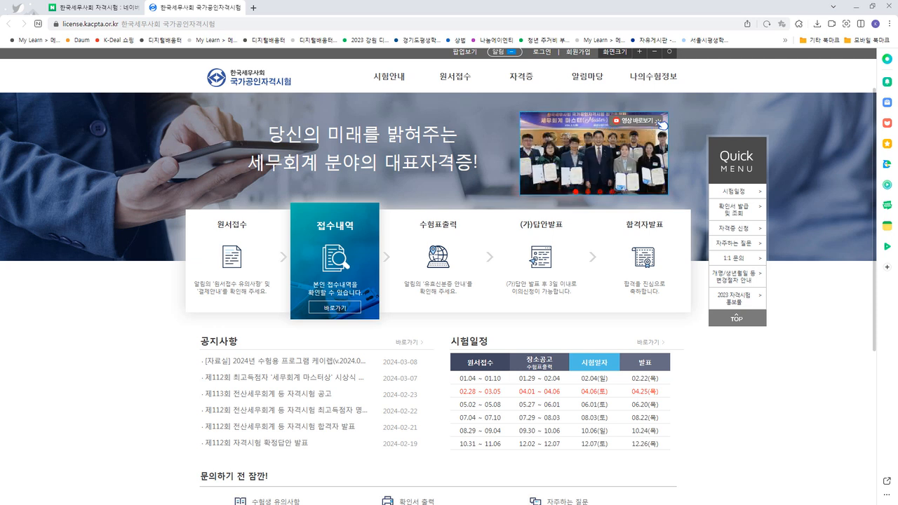
{"action": "scroll", "coordinate": [438, 276], "scroll_direction": "down", "scroll_amount": 3}
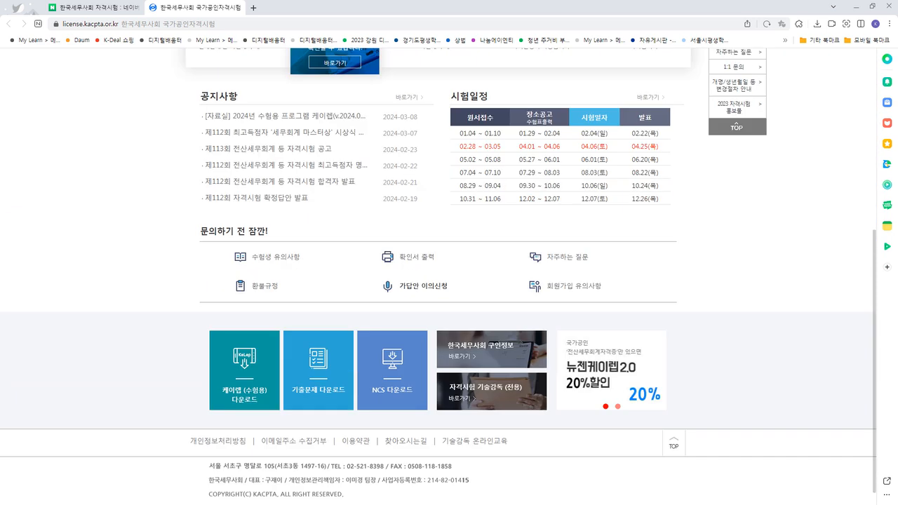
{"action": "scroll", "coordinate": [438, 276], "scroll_direction": "up", "scroll_amount": 5}
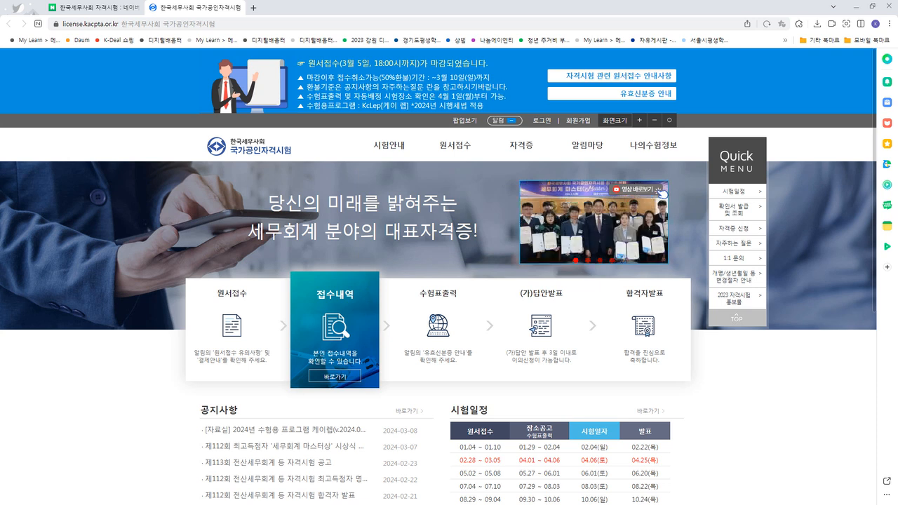
{"action": "scroll", "coordinate": [439, 277], "scroll_direction": "down", "scroll_amount": 5}
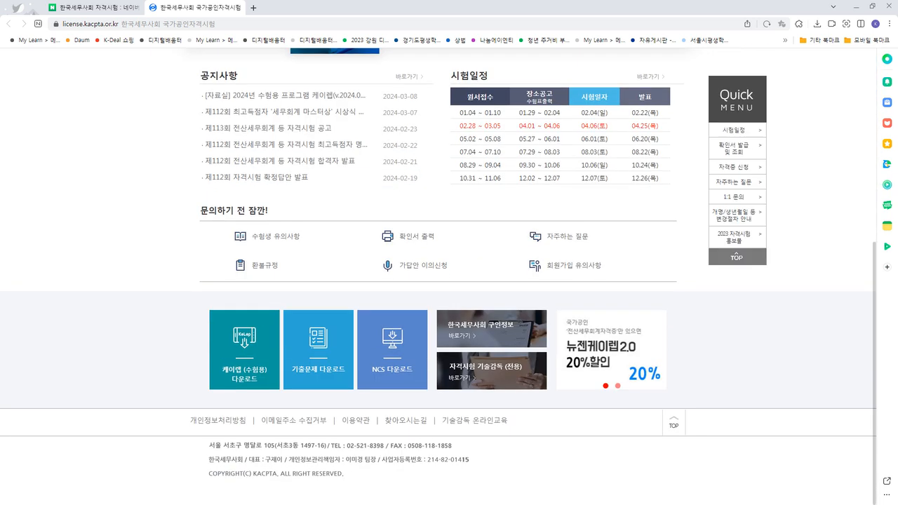
{"action": "scroll", "coordinate": [309, 196], "scroll_direction": "up", "scroll_amount": 1}
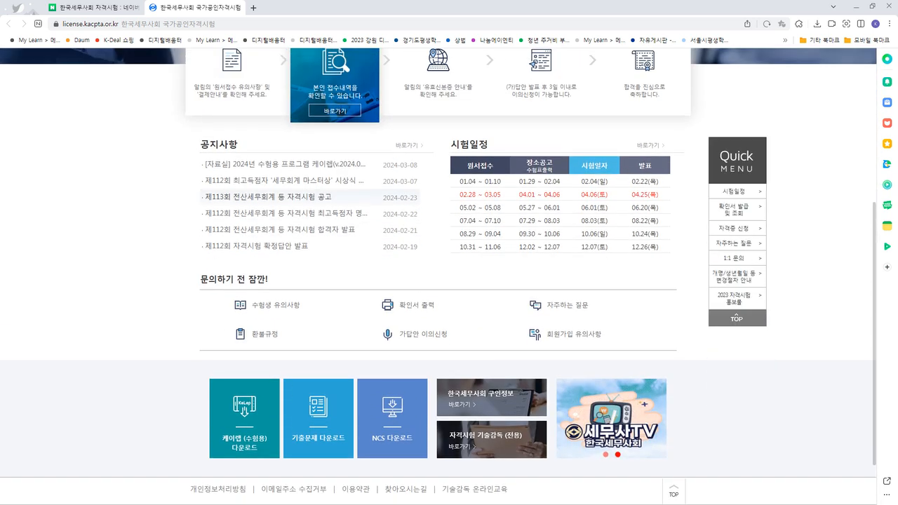
{"action": "scroll", "coordinate": [309, 197], "scroll_direction": "up", "scroll_amount": 4}
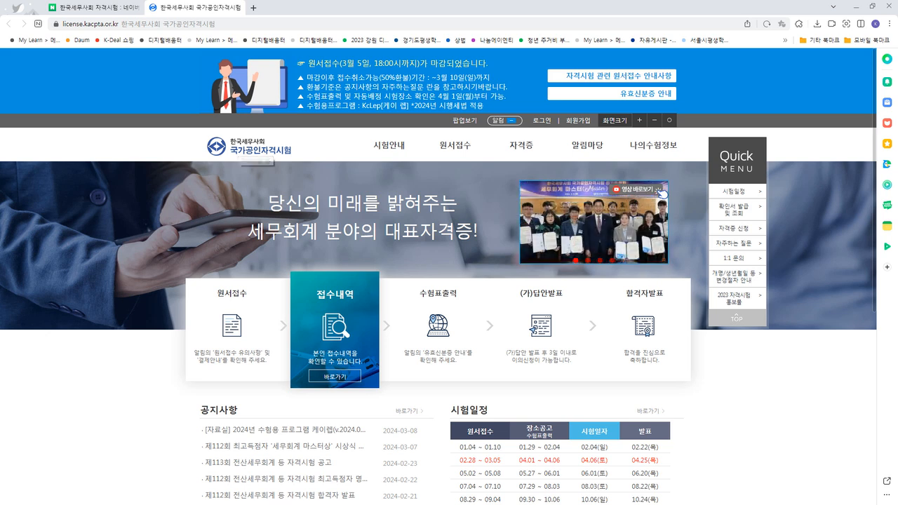
{"action": "scroll", "coordinate": [449, 280], "scroll_direction": "down", "scroll_amount": 4}
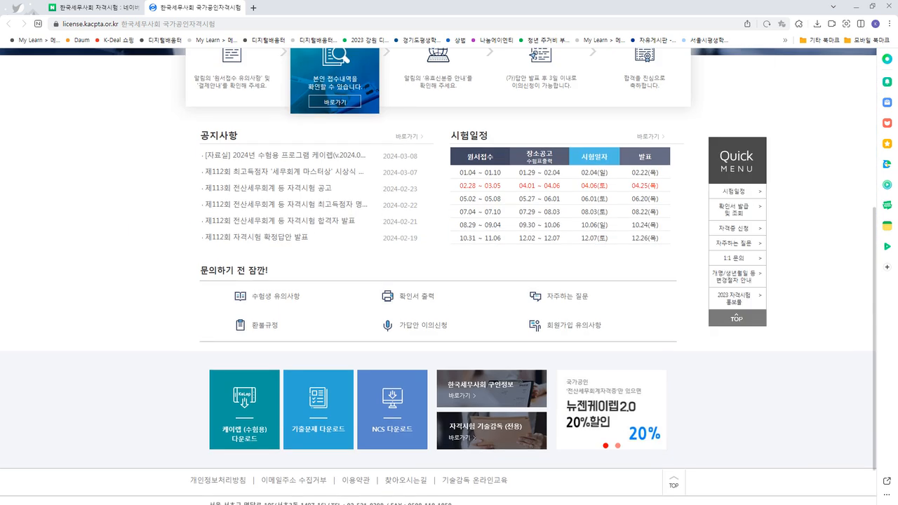
{"action": "scroll", "coordinate": [450, 281], "scroll_direction": "up", "scroll_amount": 4}
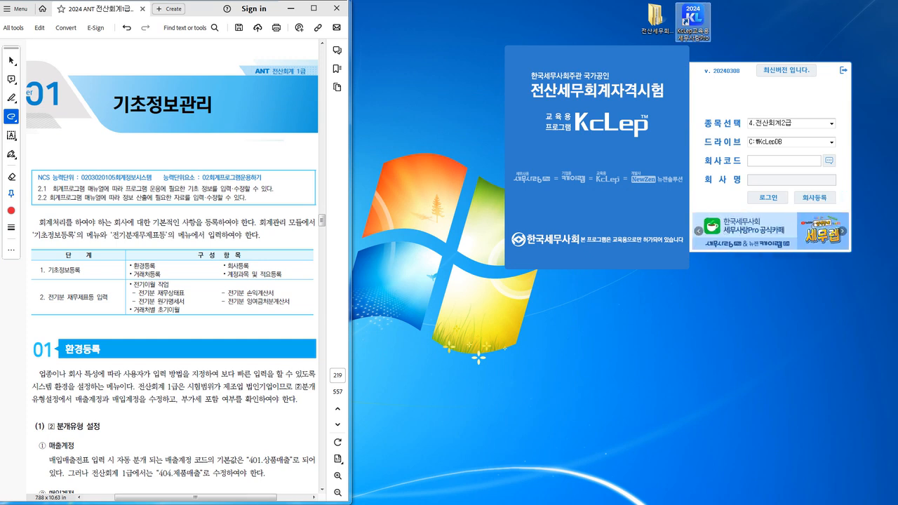
Reposition the KcLep login window, check the company code list, and open 회사등록.
{"action": "left_click_drag", "start_coordinate": [652, 73], "coordinate": [631, 174]}
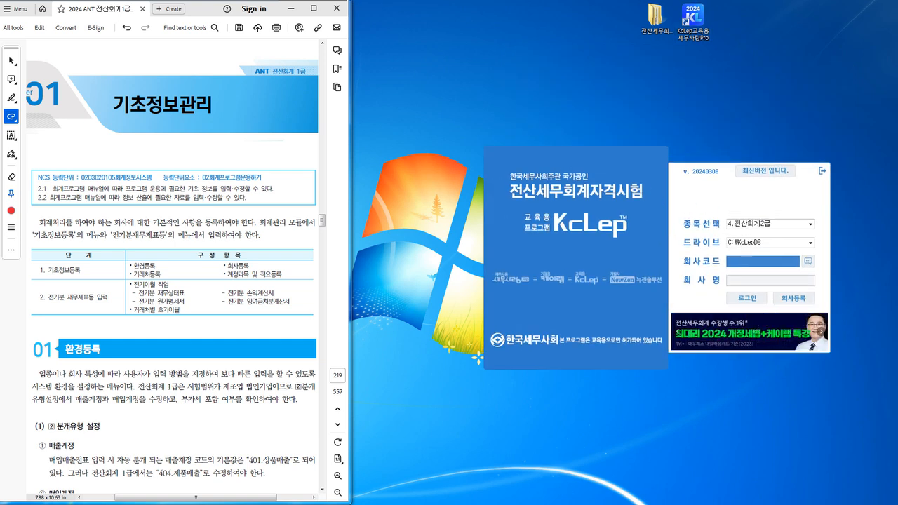
{"action": "left_click_drag", "start_coordinate": [631, 174], "coordinate": [609, 155]}
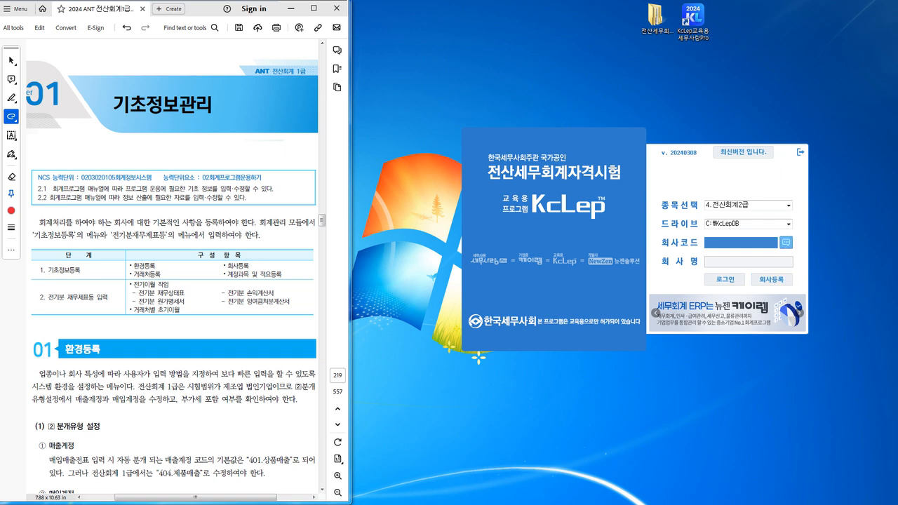
{"action": "left_click", "coordinate": [786, 242]}
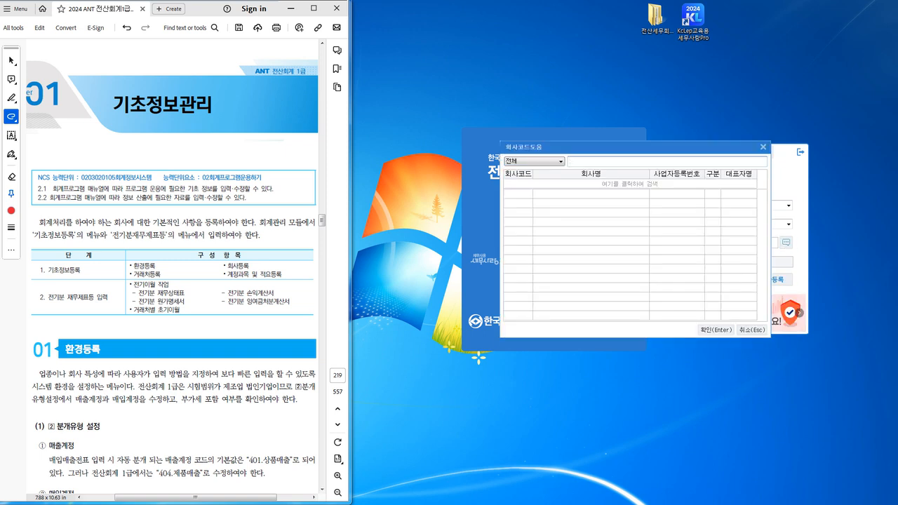
{"action": "key", "text": "Escape"}
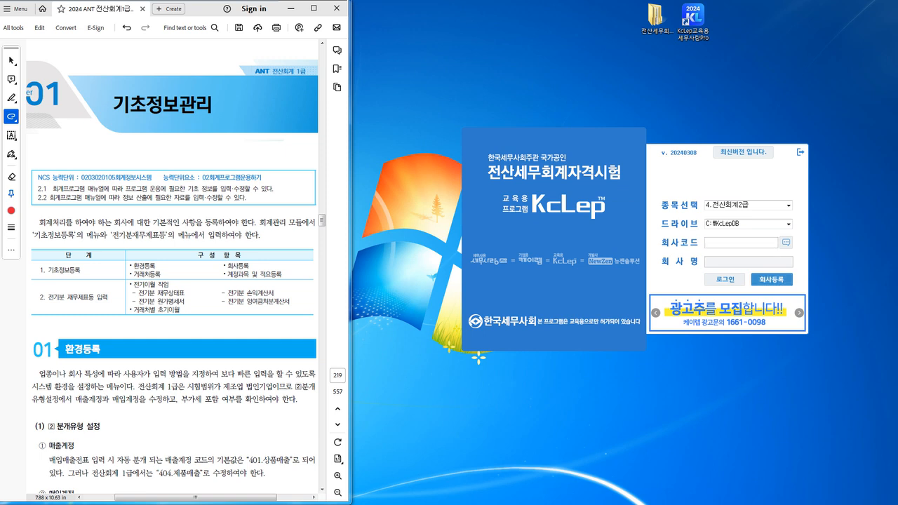
{"action": "left_click", "coordinate": [772, 279]}
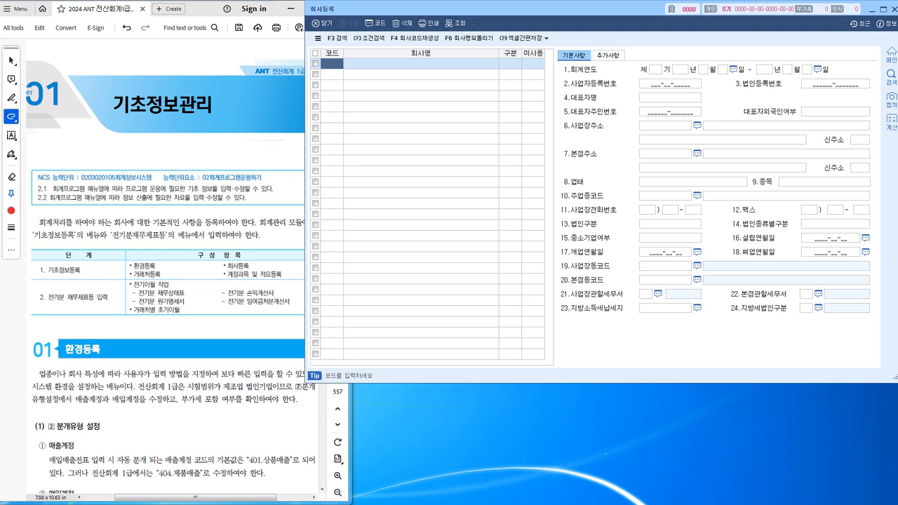
Scroll the textbook PDF to page 223's company code 3000 exercise and business certificate.
{"action": "left_click", "coordinate": [223, 146]}
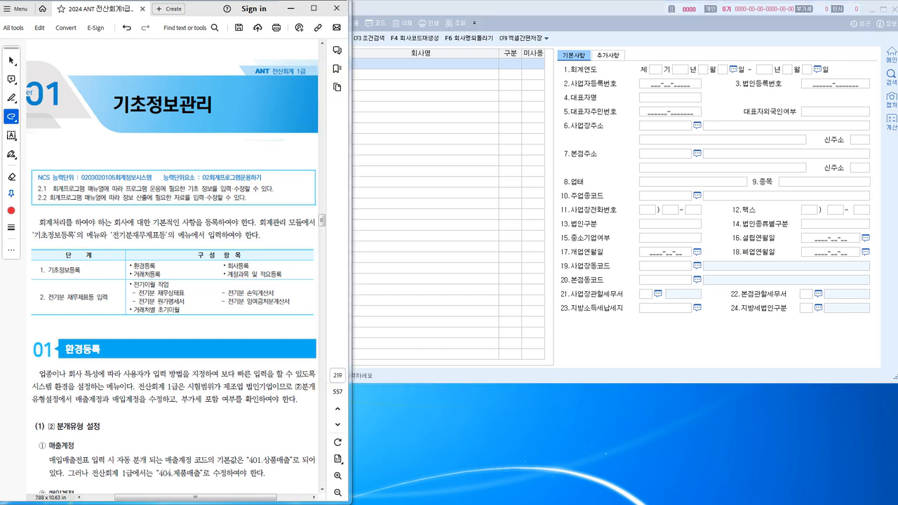
{"action": "scroll", "coordinate": [224, 147], "scroll_direction": "down", "scroll_amount": 8}
{"action": "scroll", "coordinate": [172, 273], "scroll_direction": "down", "scroll_amount": 11}
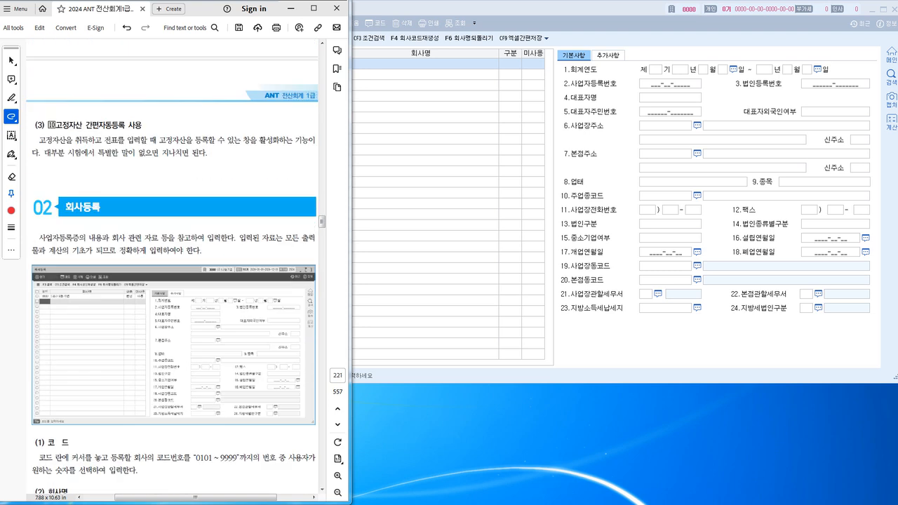
{"action": "scroll", "coordinate": [175, 251], "scroll_direction": "down", "scroll_amount": 2}
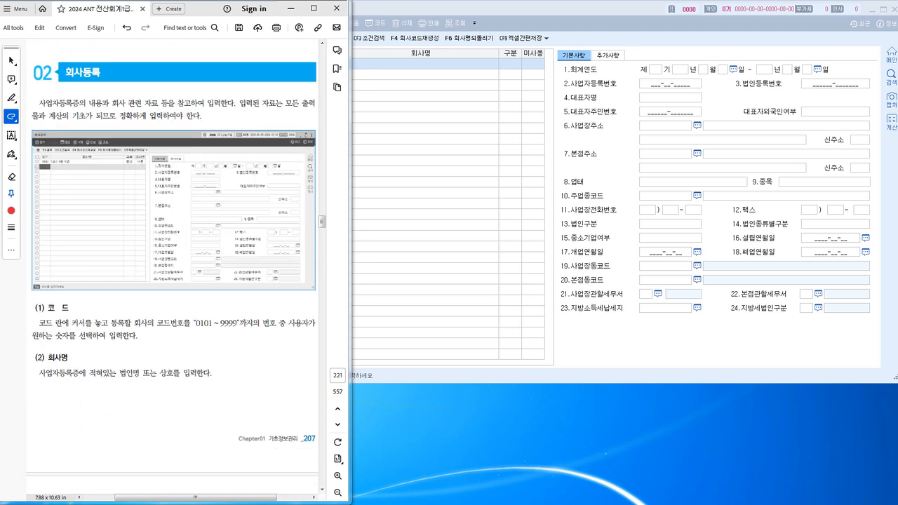
{"action": "scroll", "coordinate": [175, 251], "scroll_direction": "down", "scroll_amount": 1}
{"action": "left_click", "coordinate": [425, 154]}
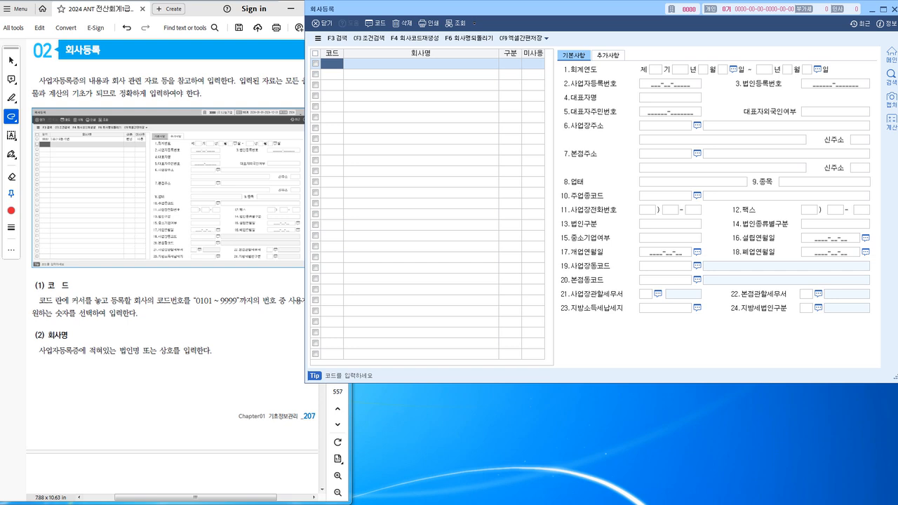
{"action": "left_click", "coordinate": [230, 331]}
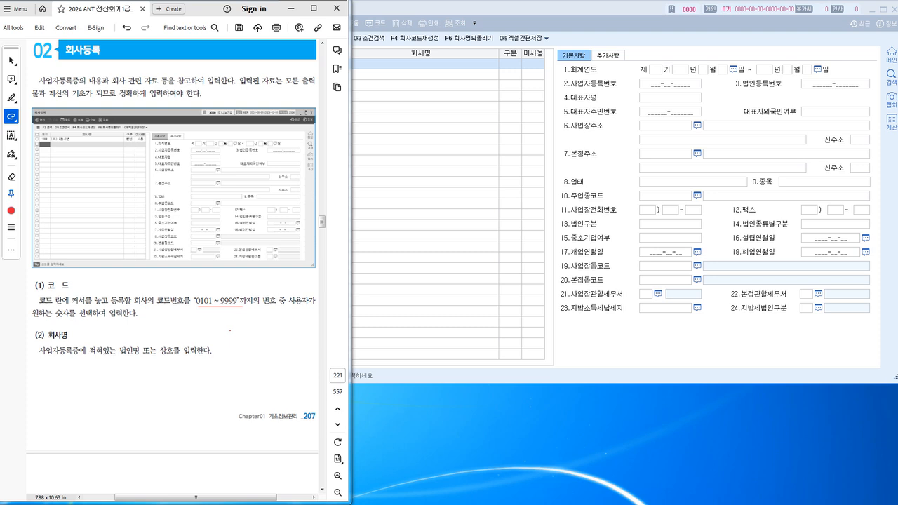
{"action": "scroll", "coordinate": [172, 267], "scroll_direction": "down", "scroll_amount": 3}
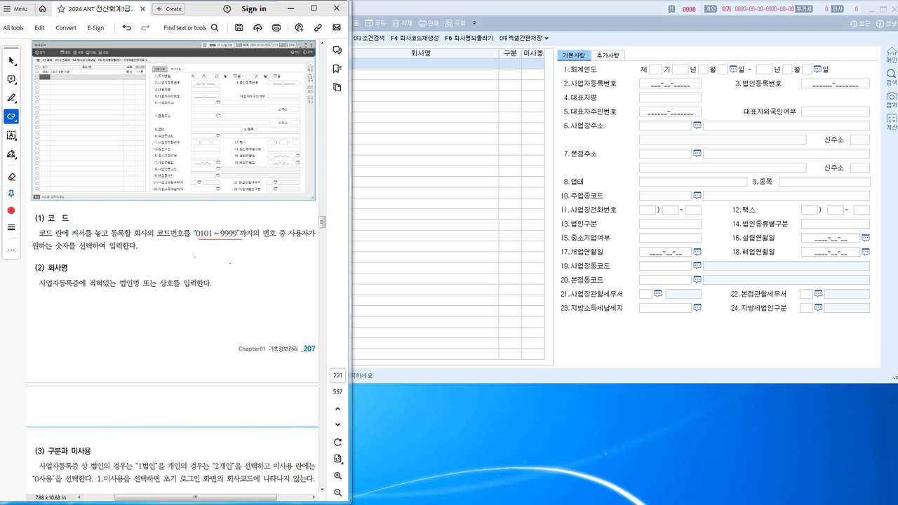
{"action": "scroll", "coordinate": [172, 267], "scroll_direction": "down", "scroll_amount": 15}
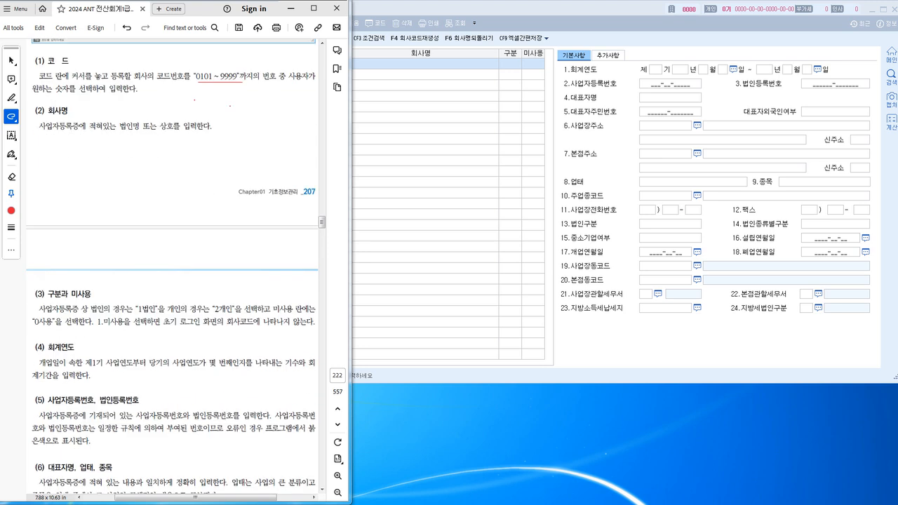
{"action": "scroll", "coordinate": [172, 267], "scroll_direction": "down", "scroll_amount": 8}
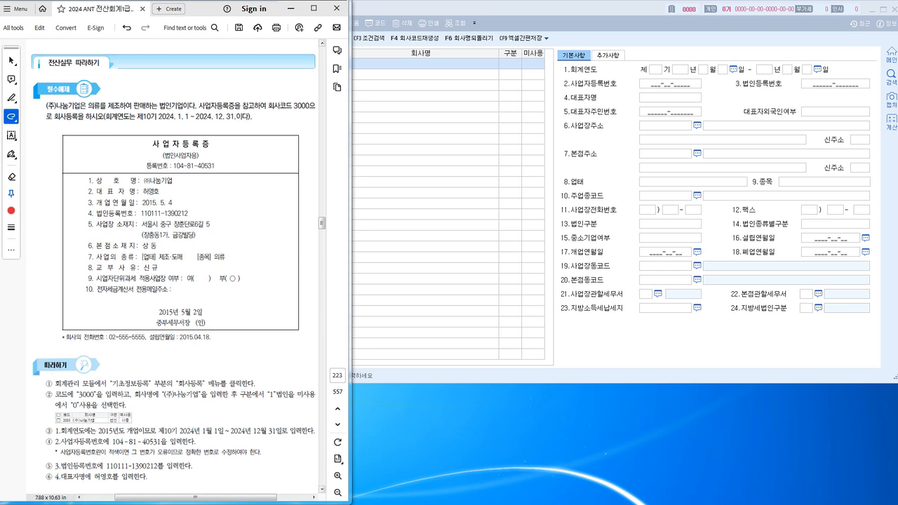
Draw a red line under 제10기 in the textbook's fiscal-year note.
{"action": "left_click", "coordinate": [435, 10]}
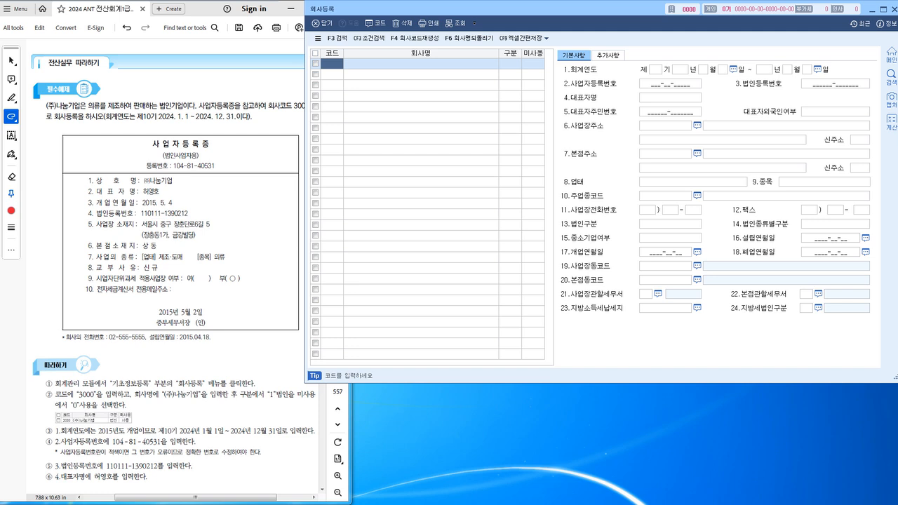
{"action": "key", "text": "alt+Tab"}
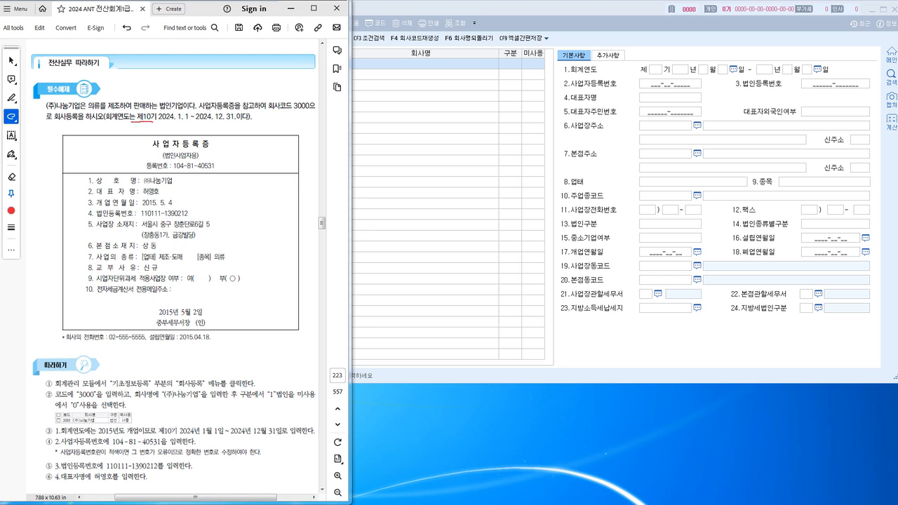
{"action": "left_click_drag", "start_coordinate": [153, 122], "coordinate": [162, 122]}
{"action": "key", "text": "alt+Tab"}
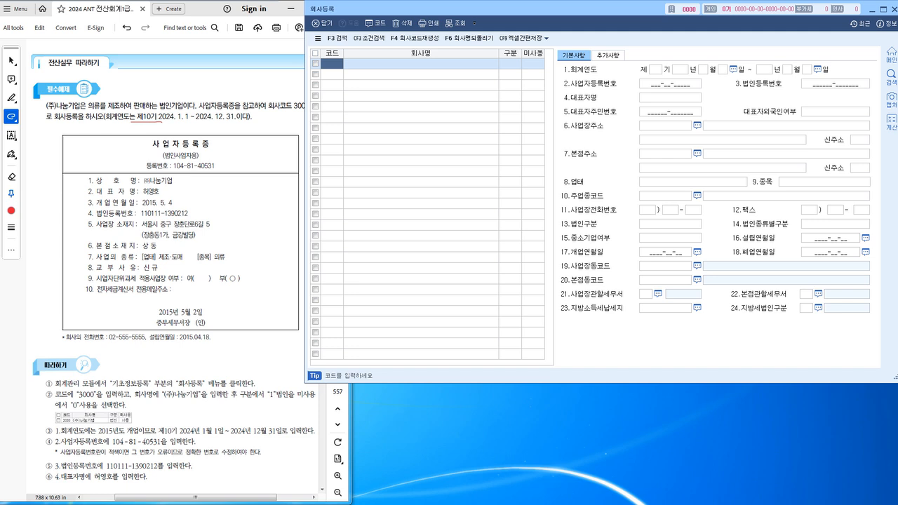
{"action": "left_click_drag", "start_coordinate": [142, 208], "coordinate": [187, 206]}
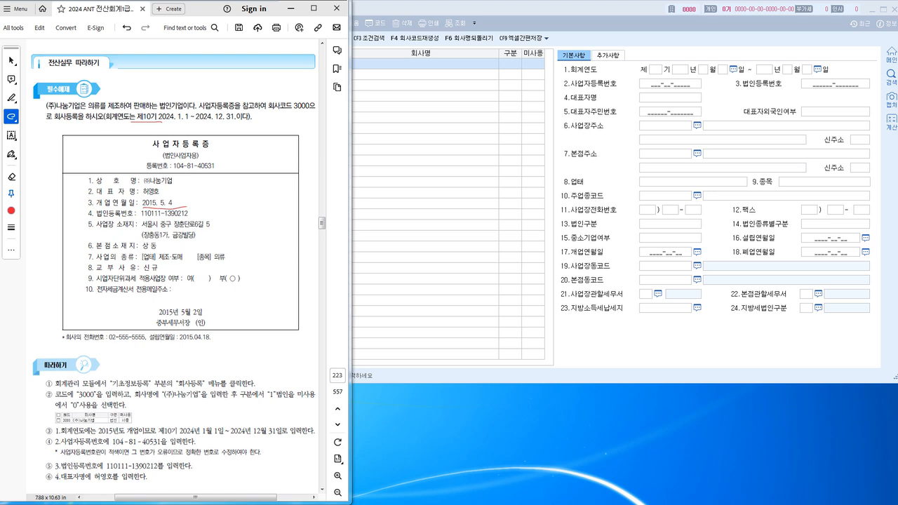
{"action": "key", "text": "alt+Tab"}
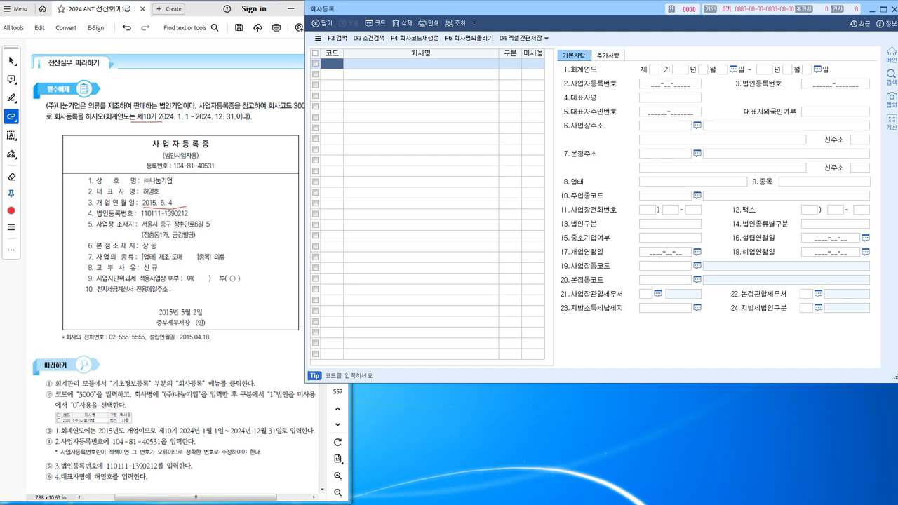
{"action": "left_click", "coordinate": [160, 169]}
{"action": "left_click_drag", "start_coordinate": [160, 169], "coordinate": [216, 170]}
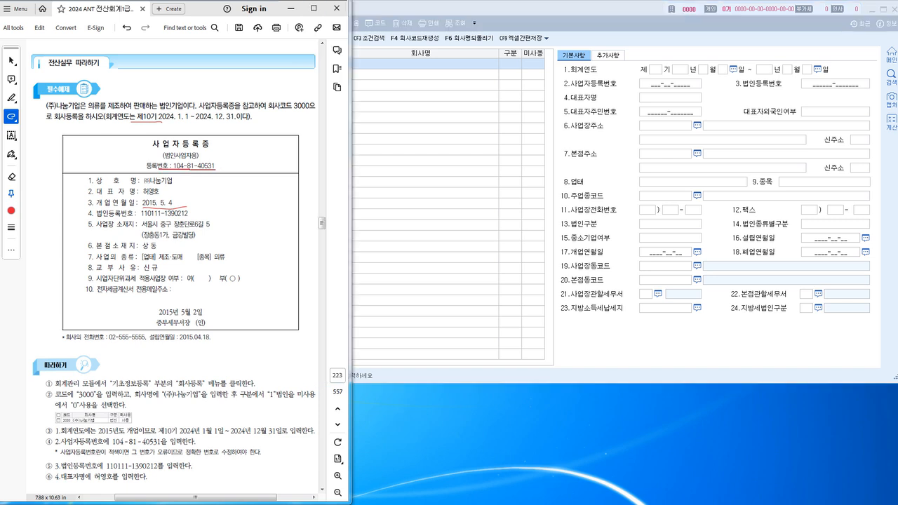
{"action": "left_click", "coordinate": [421, 64]}
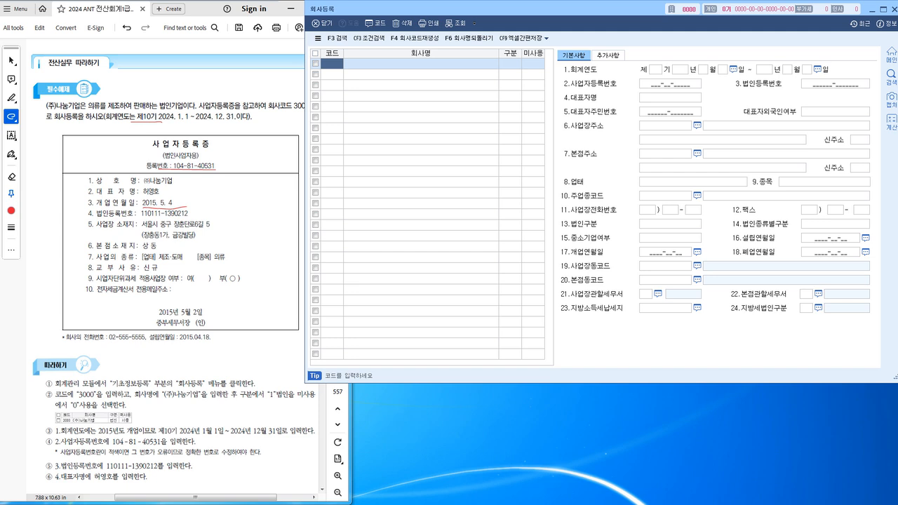
{"action": "left_click", "coordinate": [279, 125]}
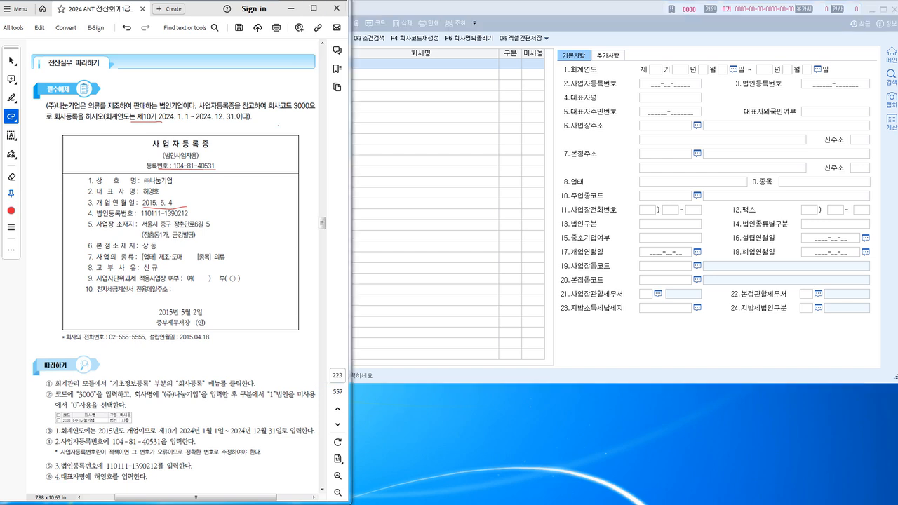
{"action": "left_click_drag", "start_coordinate": [491, 9], "coordinate": [527, 9]}
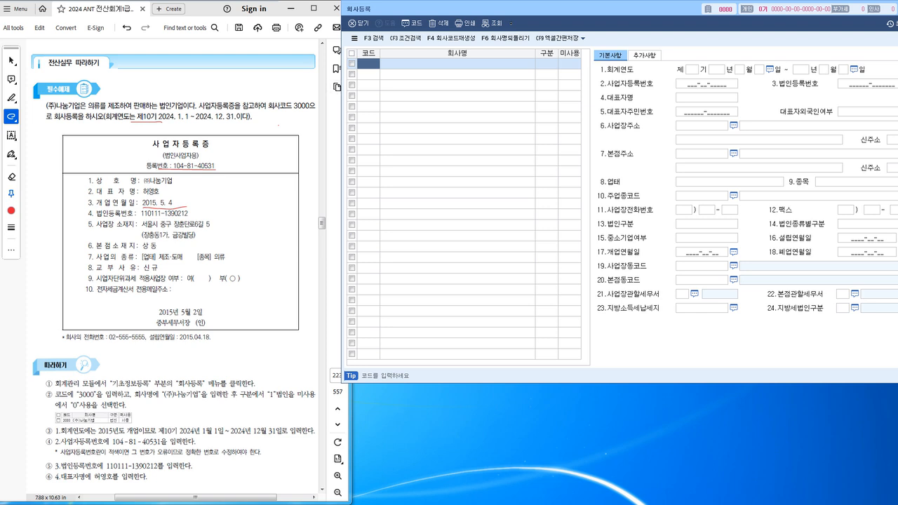
Enter company code 3000 with the company name (주)나눔기업.
{"action": "type", "text": "3000"}
{"action": "key", "text": "Return"}
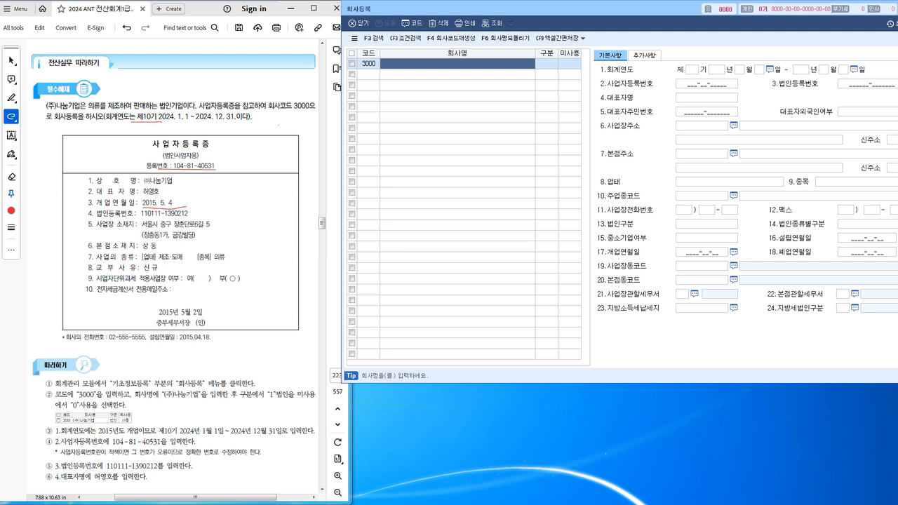
{"action": "type", "text": "(주)"}
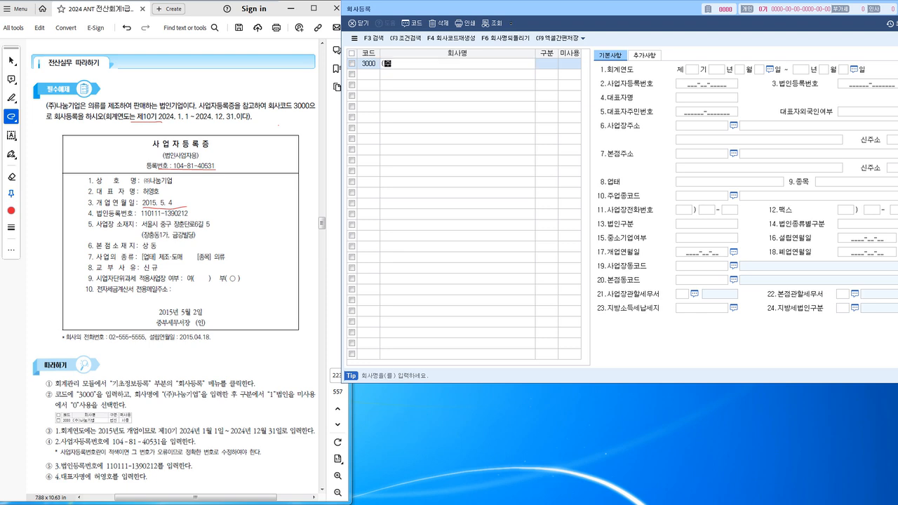
{"action": "type", "text": "나"}
{"action": "type", "text": "농기업"}
{"action": "key", "text": "Return"}
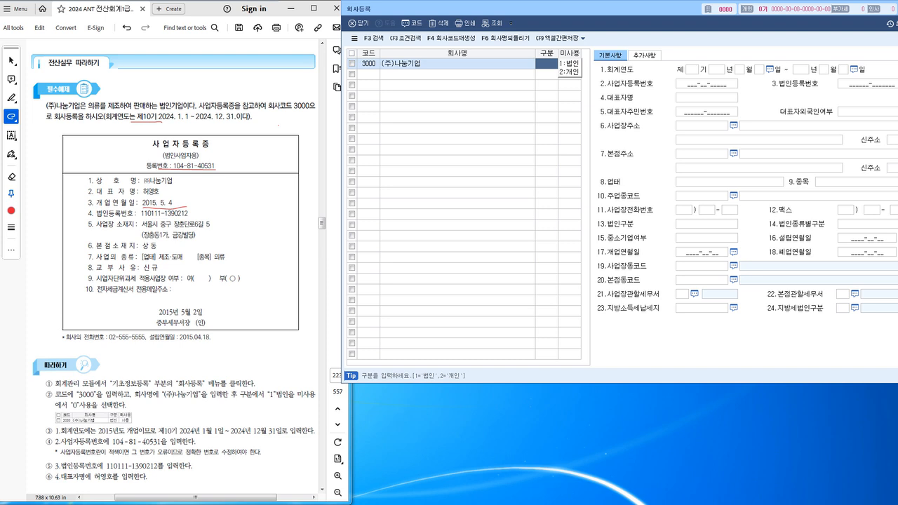
Classify the company as 법인 (1) and set its status to 사용 (0).
{"action": "left_click_drag", "start_coordinate": [167, 162], "coordinate": [161, 166]}
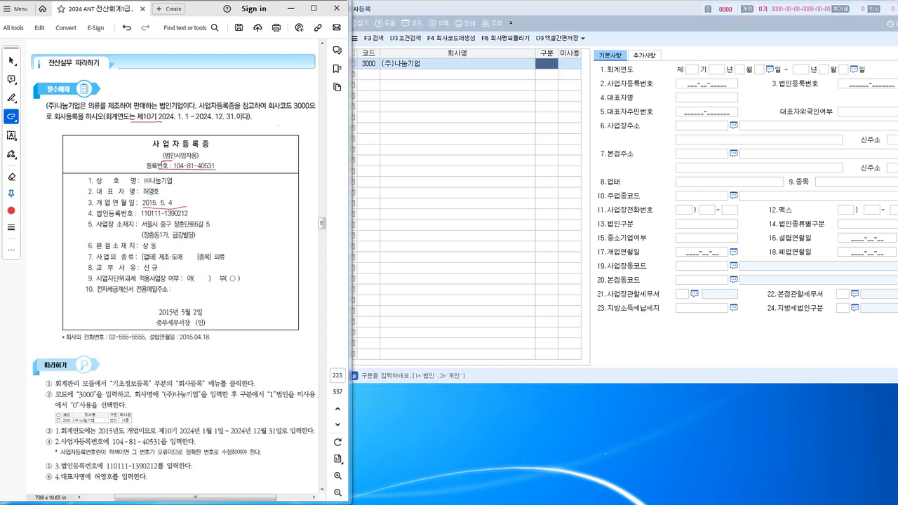
{"action": "left_click", "coordinate": [547, 64]}
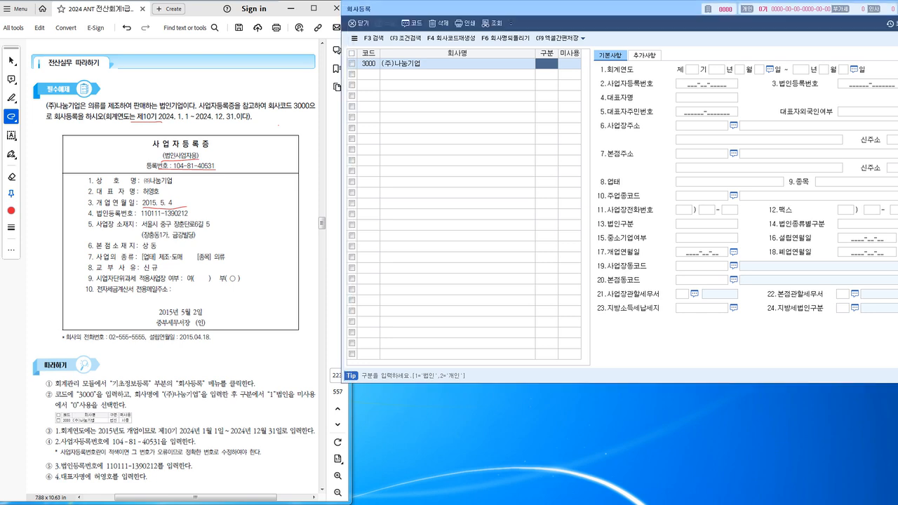
{"action": "type", "text": "1"}
{"action": "key", "text": "Return"}
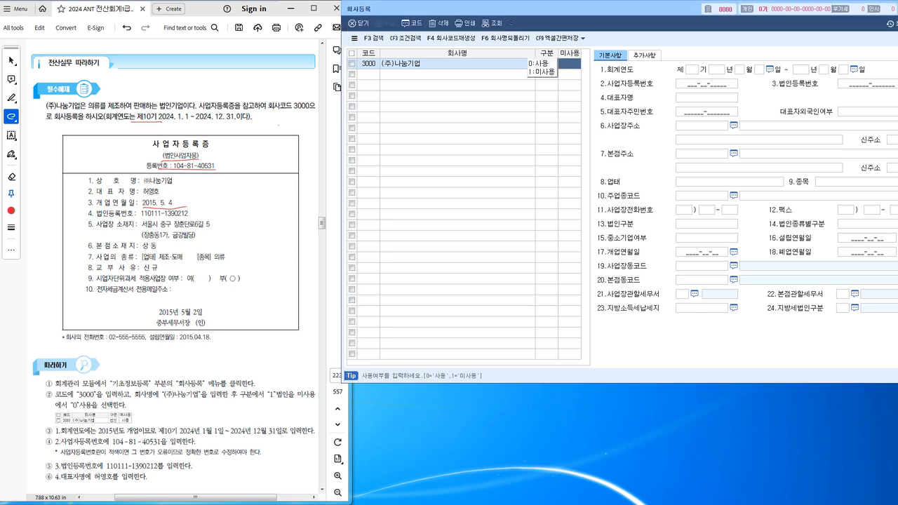
{"action": "type", "text": "0"}
{"action": "key", "text": "Return"}
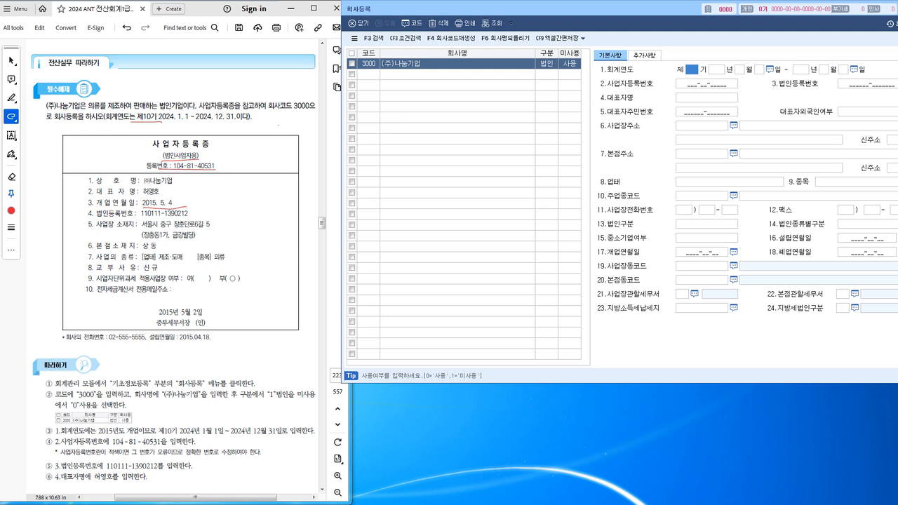
{"action": "type", "text": "10"}
{"action": "key", "text": "Return"}
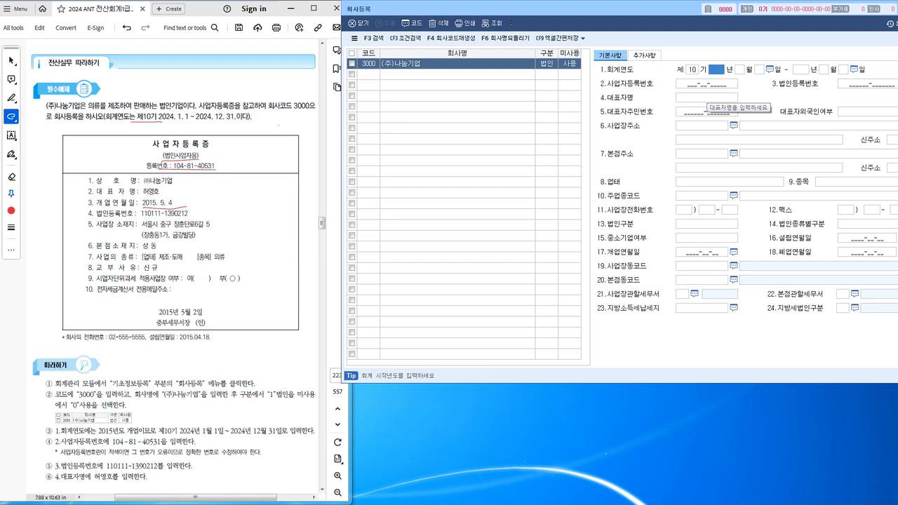
{"action": "type", "text": "2024"}
{"action": "key", "text": "Return"}
{"action": "type", "text": "01"}
{"action": "key", "text": "Return"}
{"action": "key", "text": "Return"}
{"action": "key", "text": "Return"}
{"action": "key", "text": "Return"}
{"action": "key", "text": "Return"}
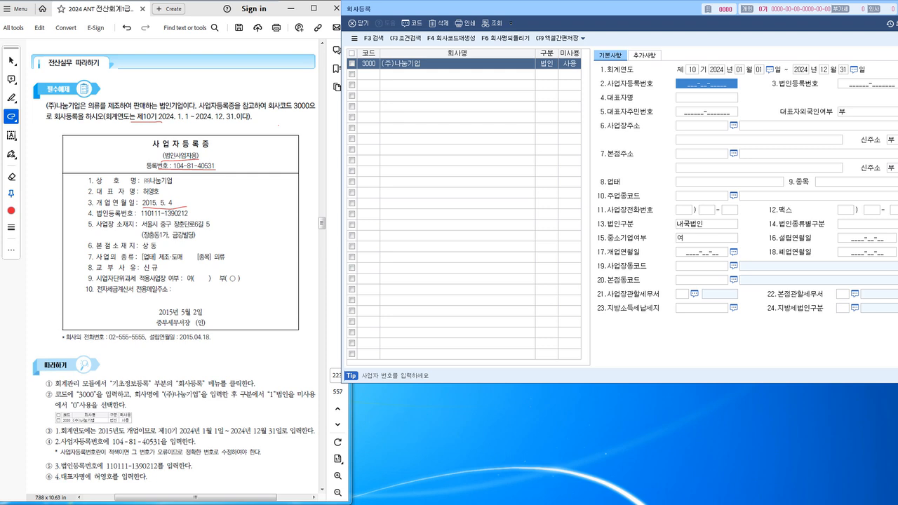
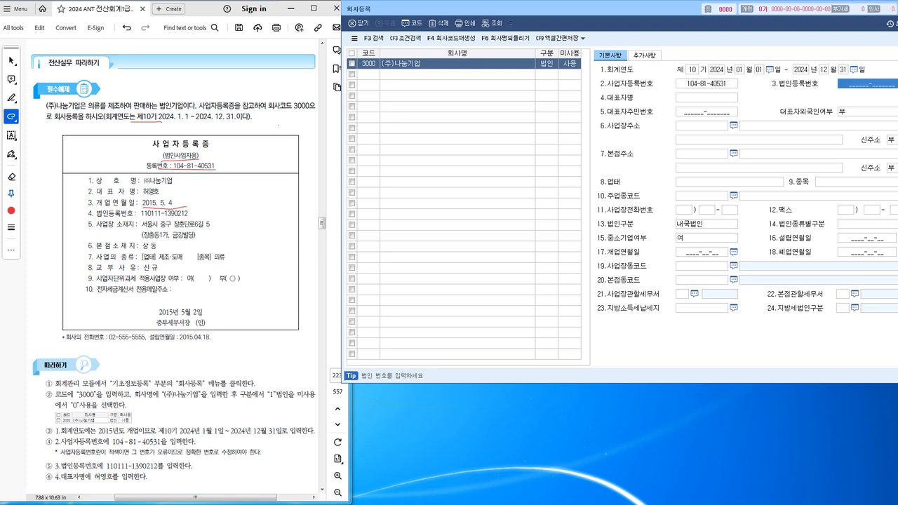
{"action": "left_click_drag", "start_coordinate": [526, 9], "coordinate": [513, 9]}
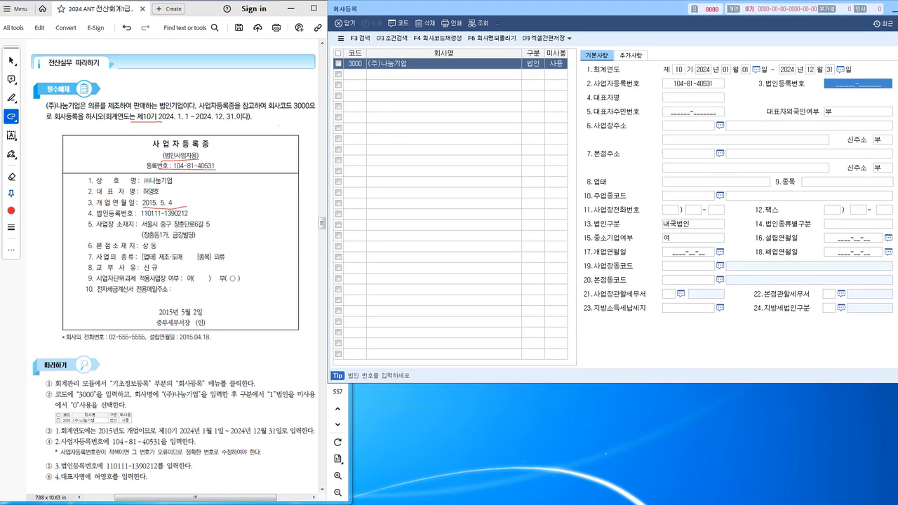
{"action": "left_click_drag", "start_coordinate": [140, 218], "coordinate": [188, 218]}
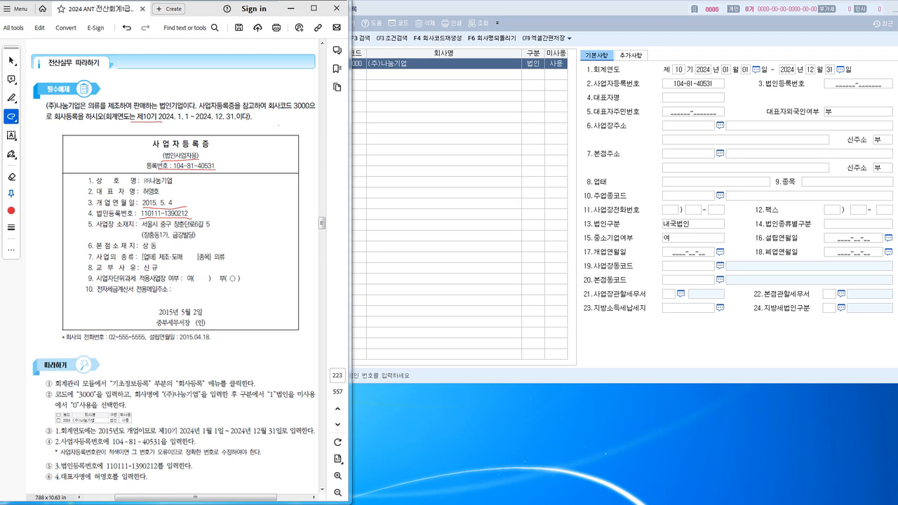
{"action": "left_click", "coordinate": [857, 84]}
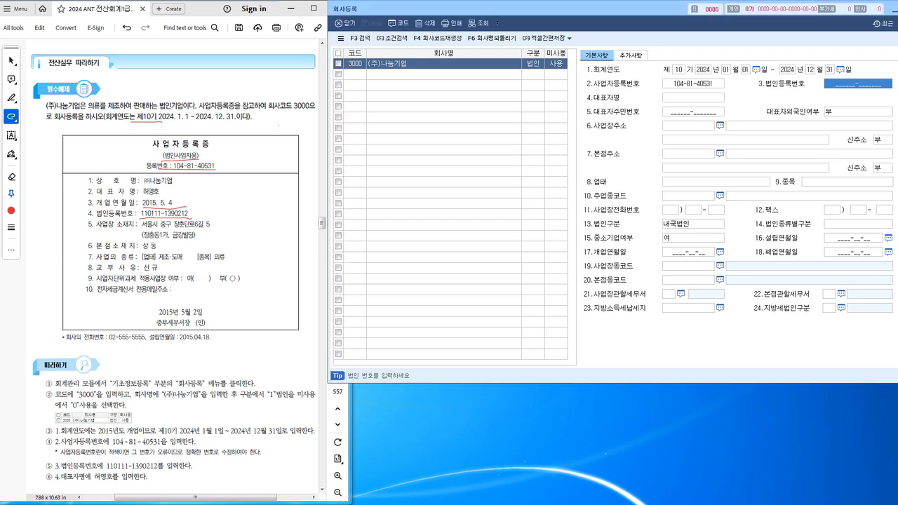
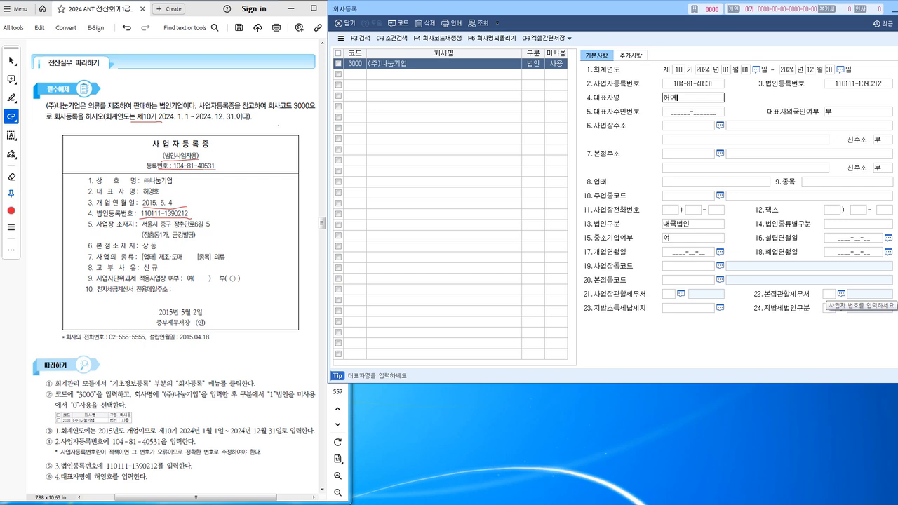
Enter the representative's name and open the postal code search for the business address.
{"action": "key", "text": "Return"}
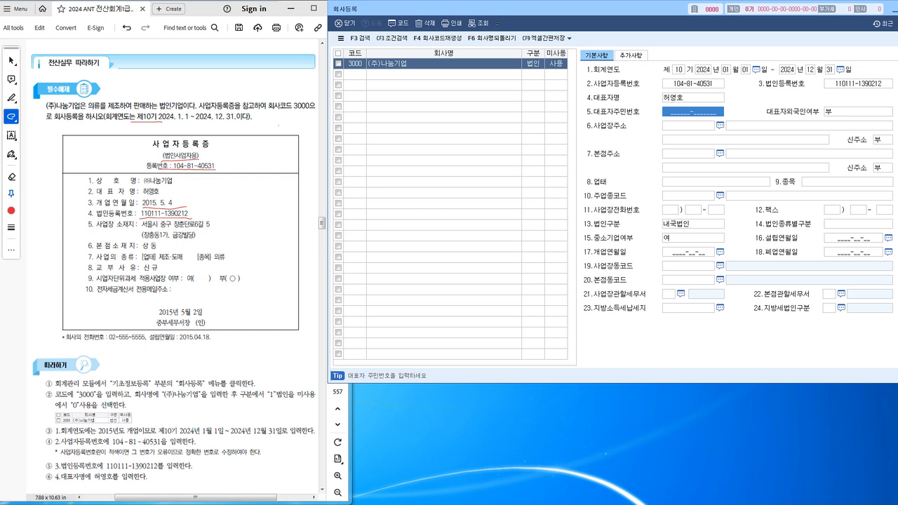
{"action": "left_click", "coordinate": [279, 125]}
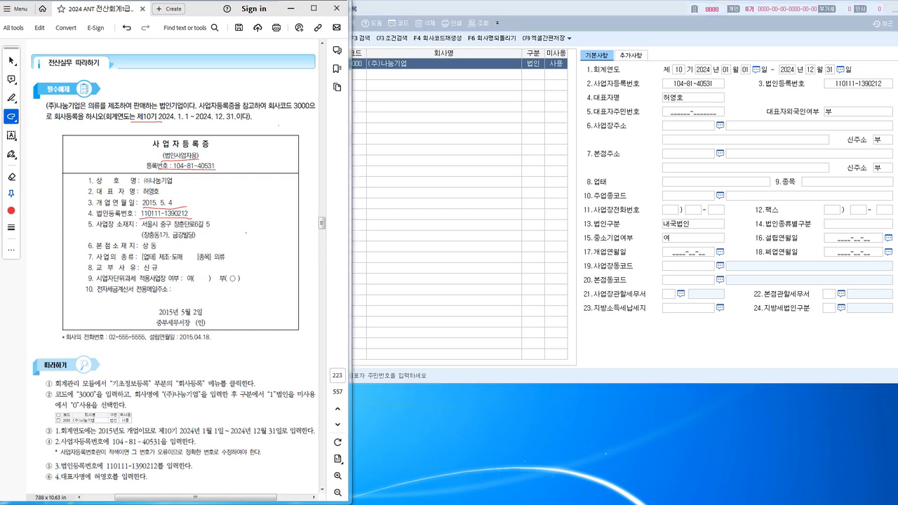
{"action": "left_click", "coordinate": [720, 125]}
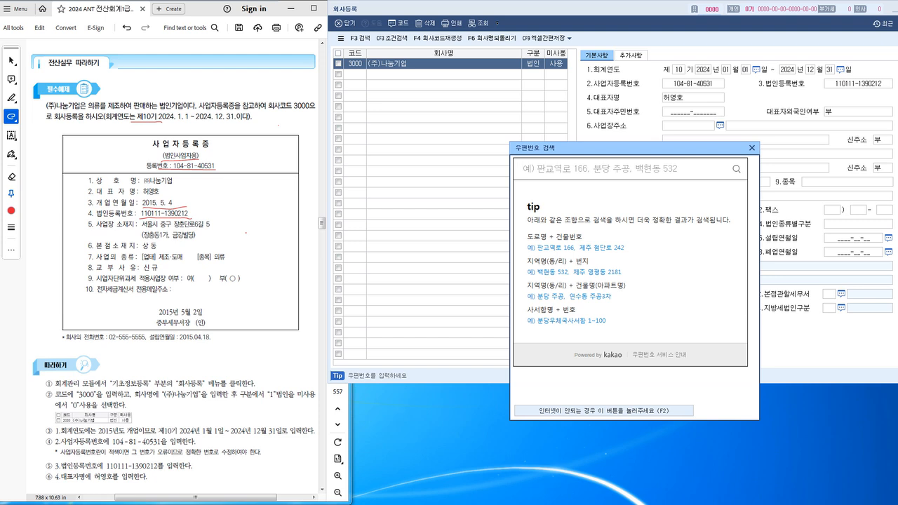
{"action": "left_click", "coordinate": [176, 228]}
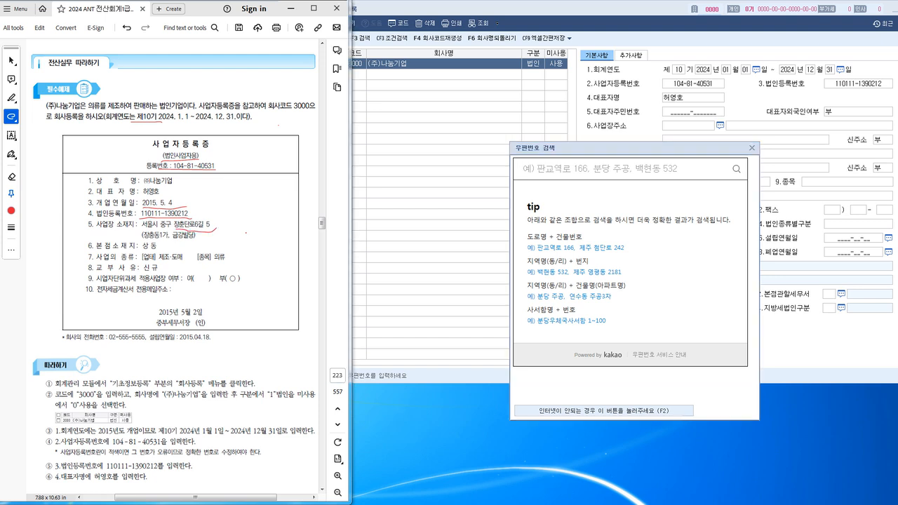
{"action": "left_click", "coordinate": [600, 169]}
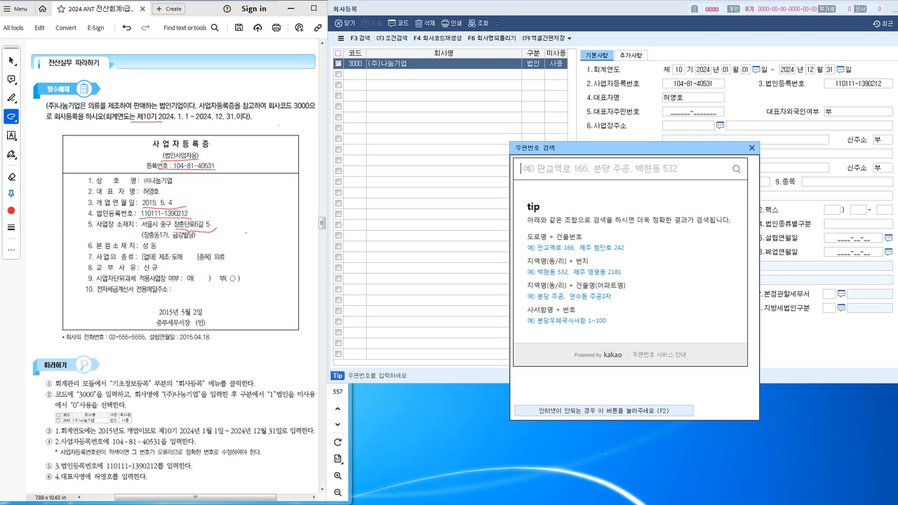
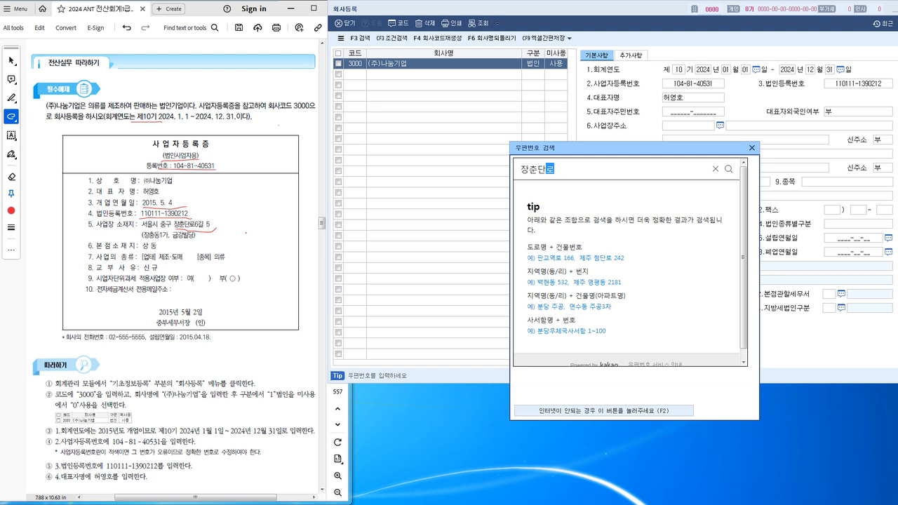
{"action": "key", "text": "Return"}
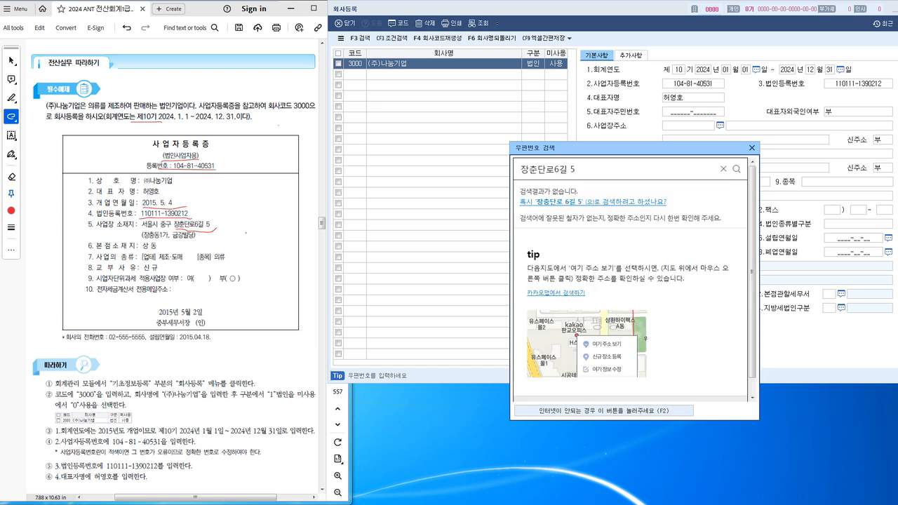
{"action": "left_click", "coordinate": [593, 202]}
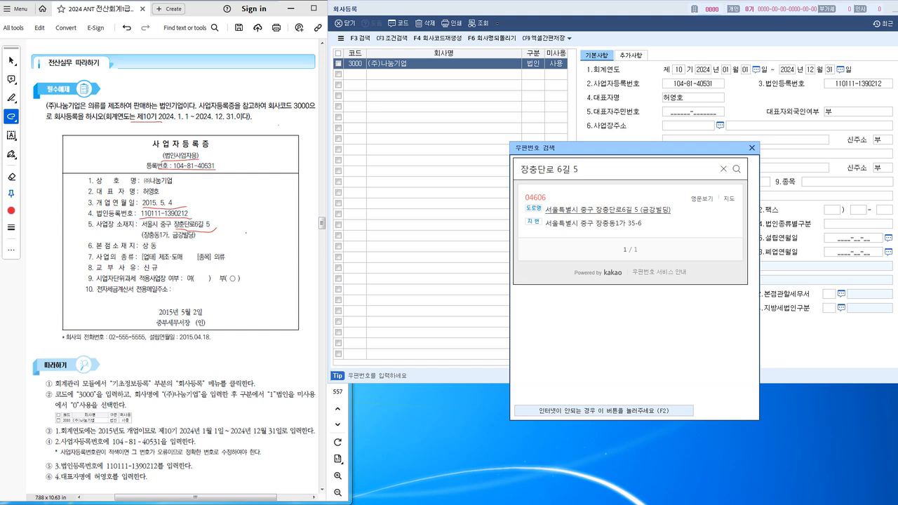
{"action": "left_click", "coordinate": [608, 210]}
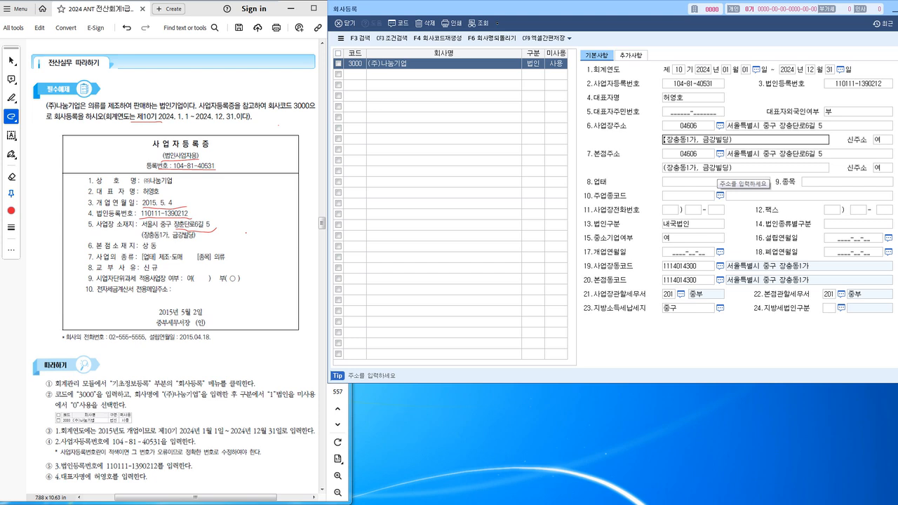
Enter business type 제조.도매 and item 의류 for (주)나눔기업.
{"action": "left_click", "coordinate": [716, 182]}
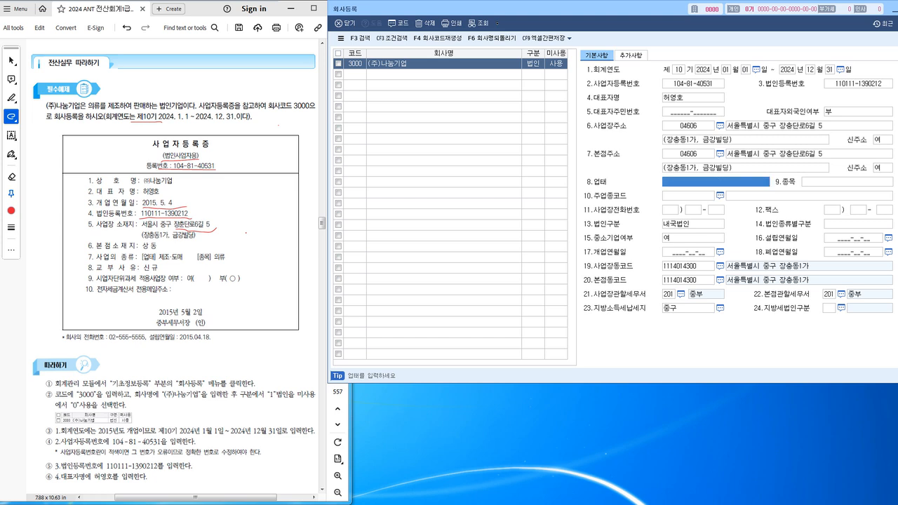
{"action": "left_click_drag", "start_coordinate": [143, 260], "coordinate": [230, 262]}
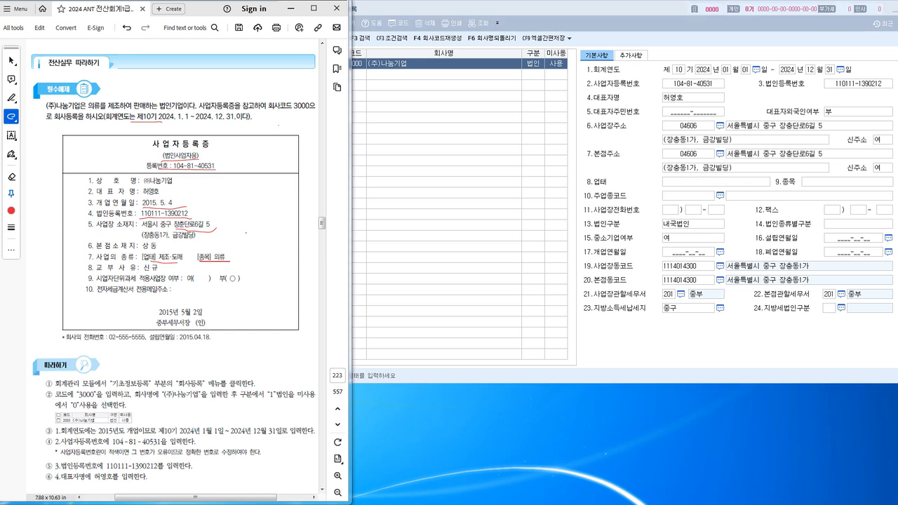
{"action": "left_click", "coordinate": [716, 182]}
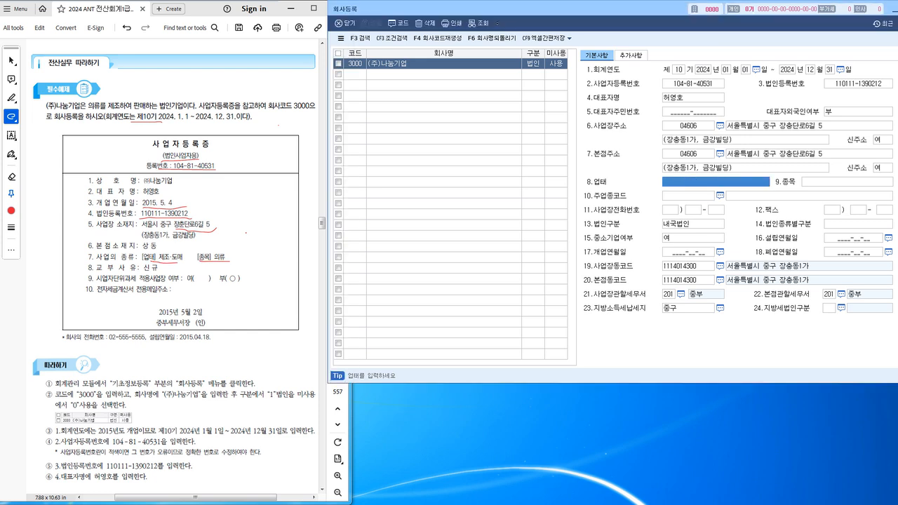
{"action": "type", "text": "제조"}
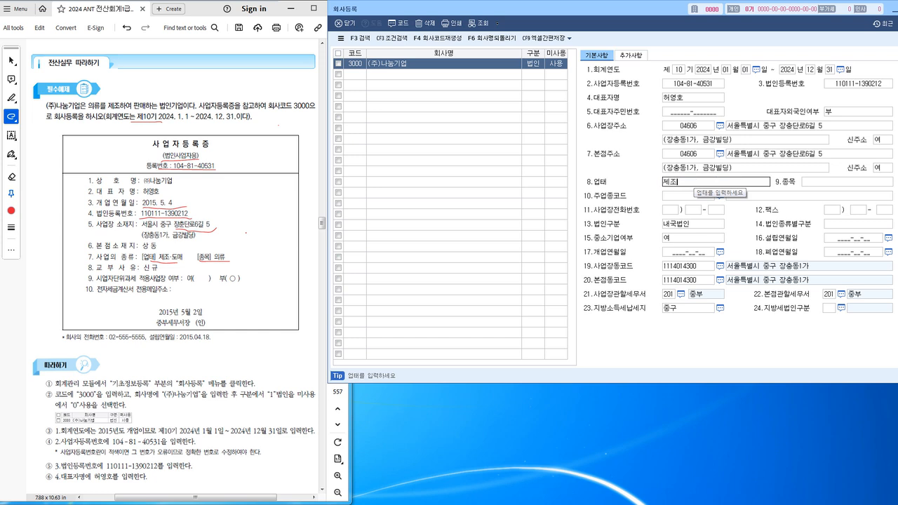
{"action": "type", "text": ".도매"}
{"action": "key", "text": "Return"}
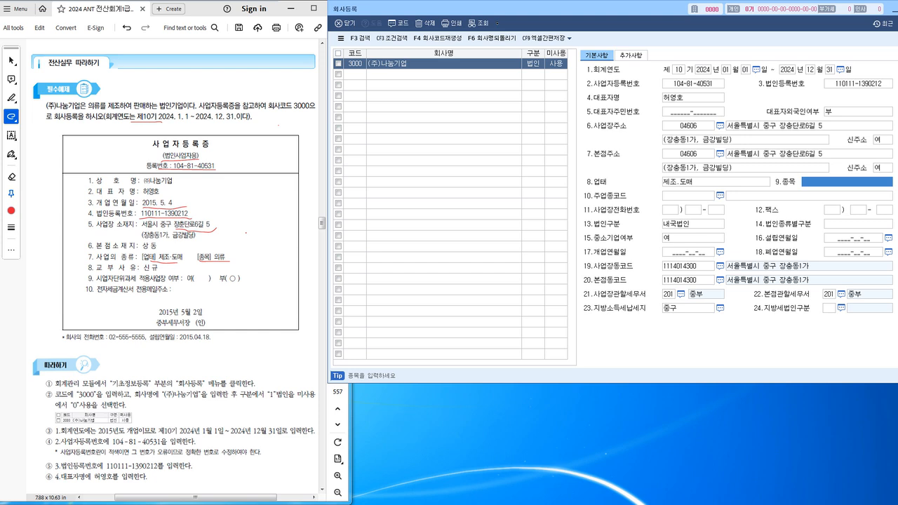
{"action": "type", "text": "의류"}
{"action": "key", "text": "Return"}
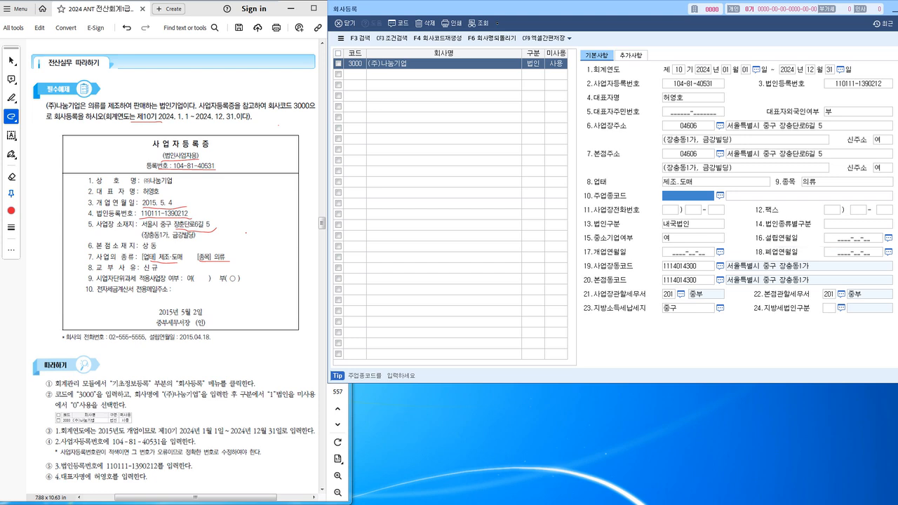
Set the opening date (개업연월일) to 2015-05-04.
{"action": "left_click", "coordinate": [688, 252]}
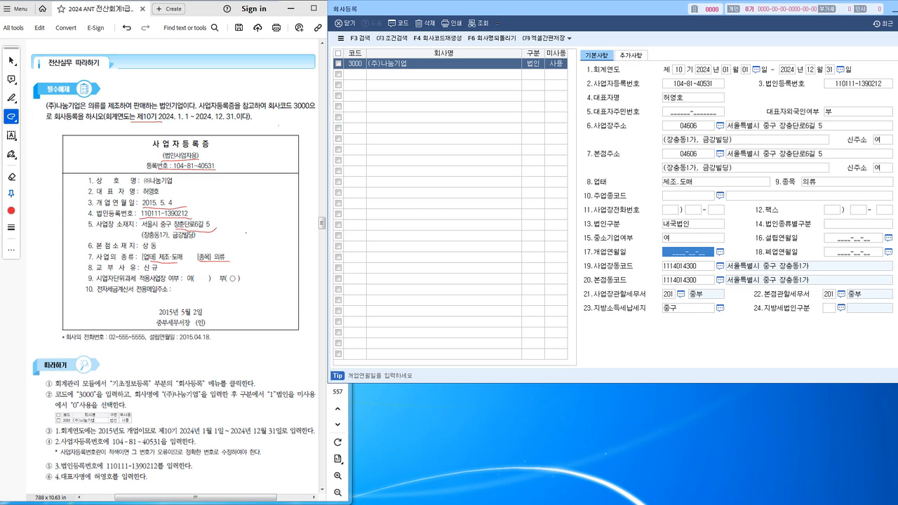
{"action": "type", "text": "2015-"}
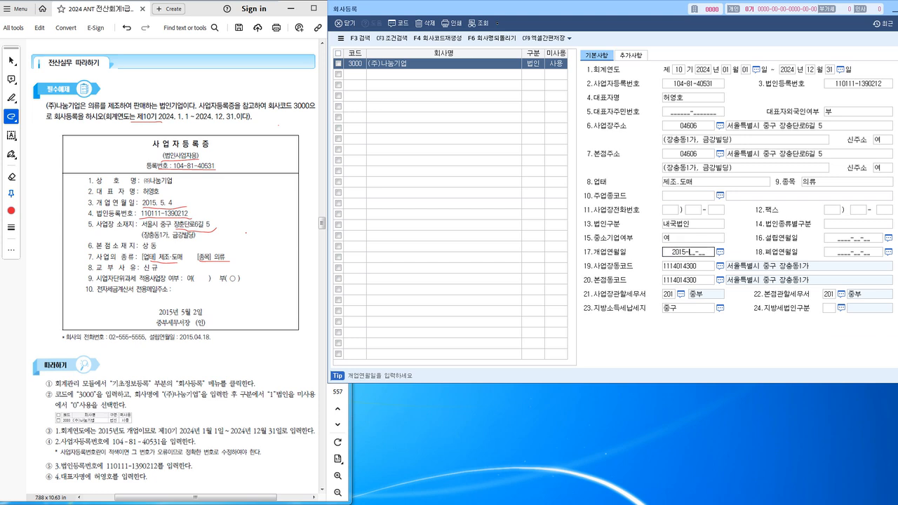
{"action": "type", "text": "05-04"}
{"action": "key", "text": "Return"}
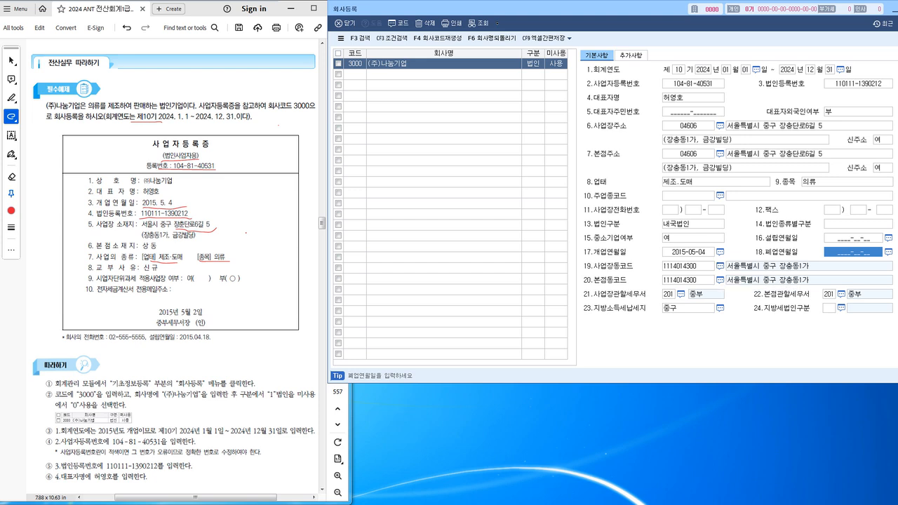
{"action": "left_click_drag", "start_coordinate": [159, 326], "coordinate": [213, 325]}
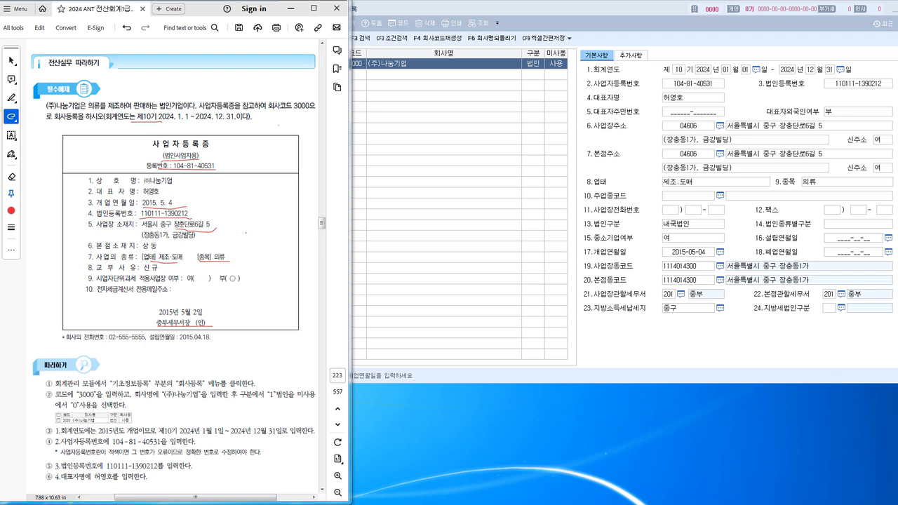
Fill in the workplace phone number from the certificate across its three boxes.
{"action": "left_click", "coordinate": [557, 64]}
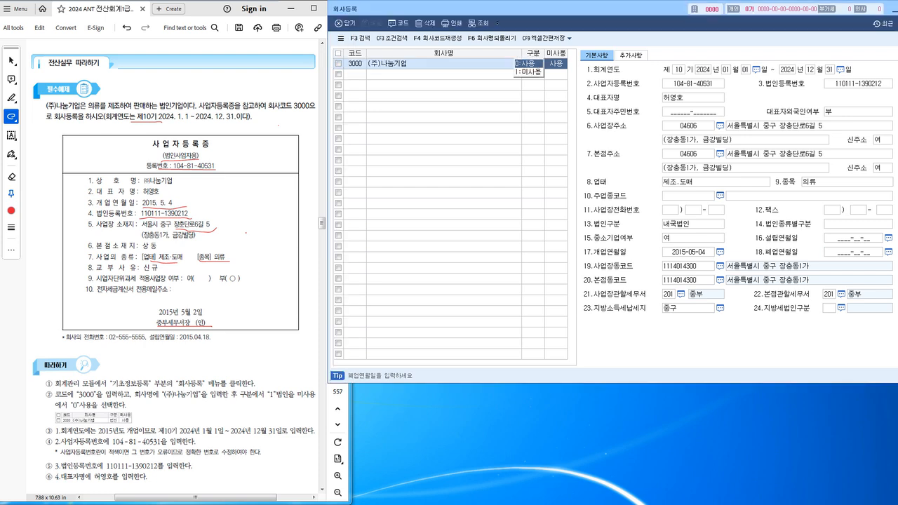
{"action": "left_click_drag", "start_coordinate": [67, 340], "coordinate": [146, 341]}
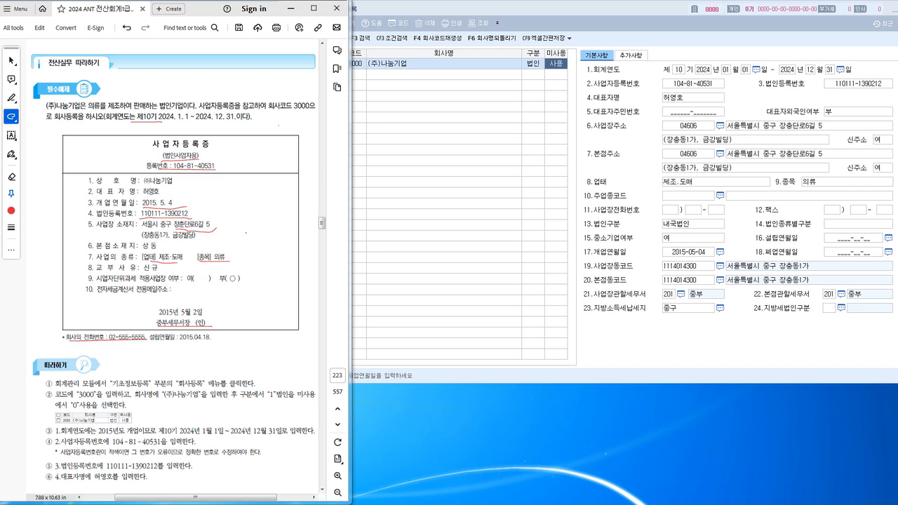
{"action": "left_click", "coordinate": [670, 210]}
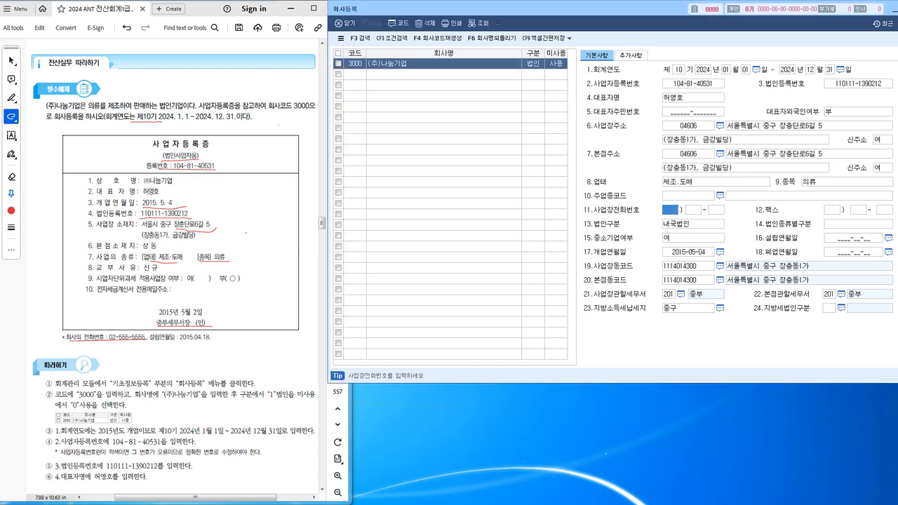
{"action": "type", "text": "02"}
{"action": "key", "text": "Return"}
{"action": "type", "text": "555"}
{"action": "key", "text": "Return"}
{"action": "type", "text": "5555"}
{"action": "key", "text": "Return"}
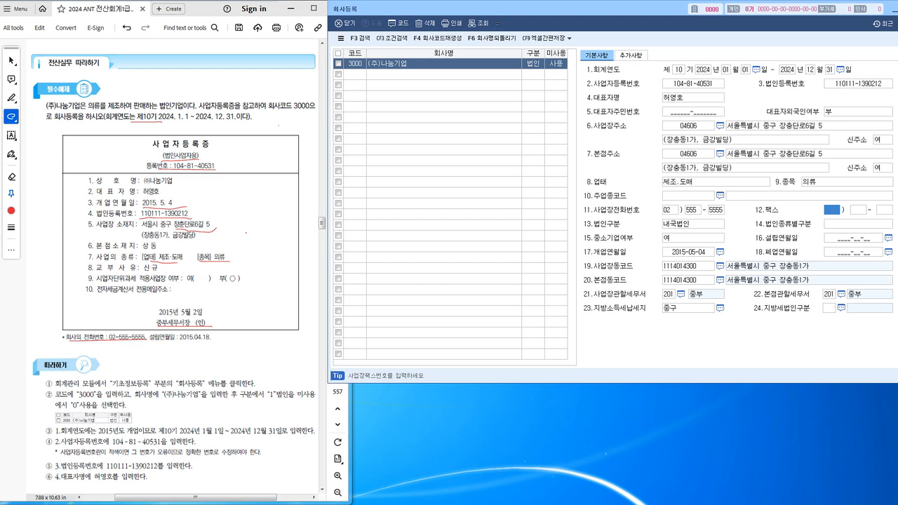
Set the founding date (설립연월일) to 2015-04-18.
{"action": "left_click", "coordinate": [853, 238]}
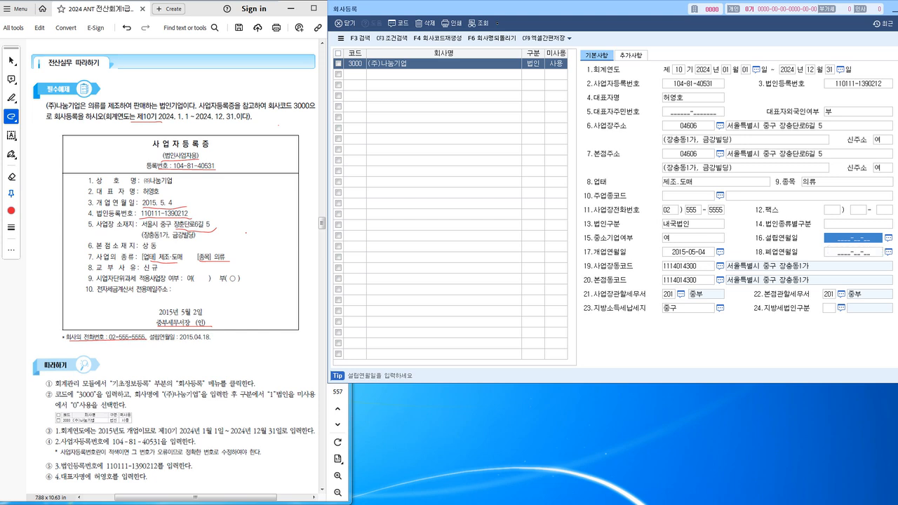
{"action": "left_click_drag", "start_coordinate": [180, 341], "coordinate": [218, 340]}
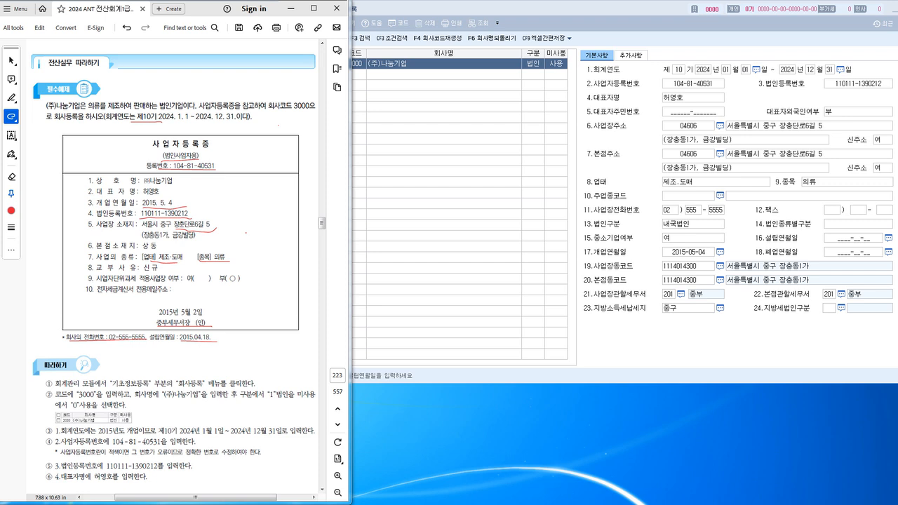
{"action": "left_click", "coordinate": [858, 224]}
{"action": "left_click", "coordinate": [853, 238]}
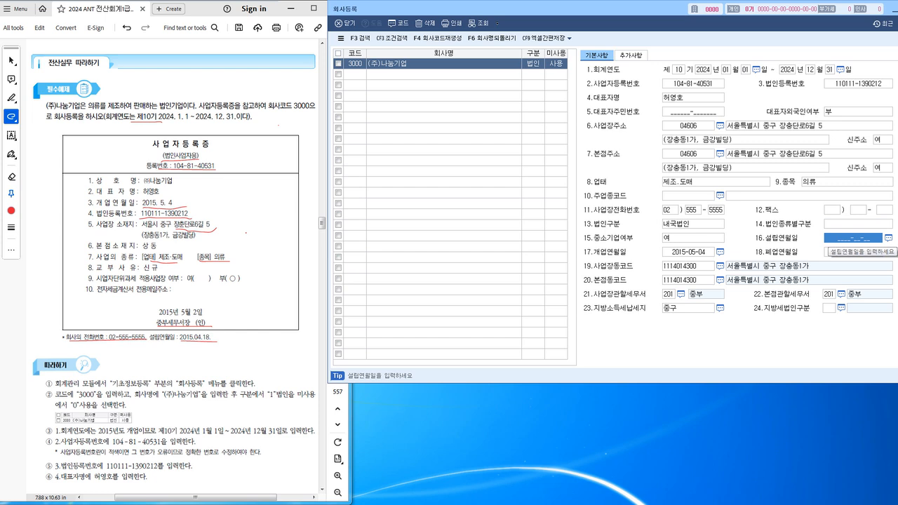
{"action": "type", "text": "2015-04-18"}
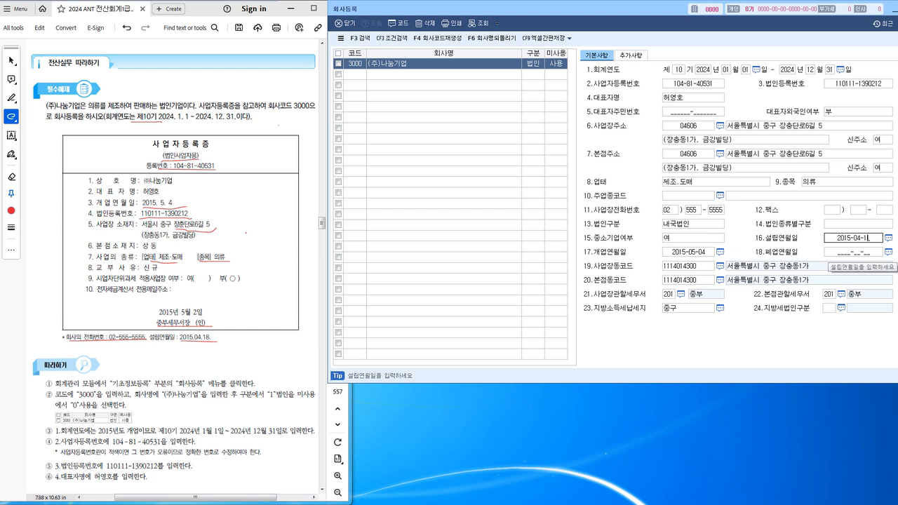
{"action": "key", "text": "Return"}
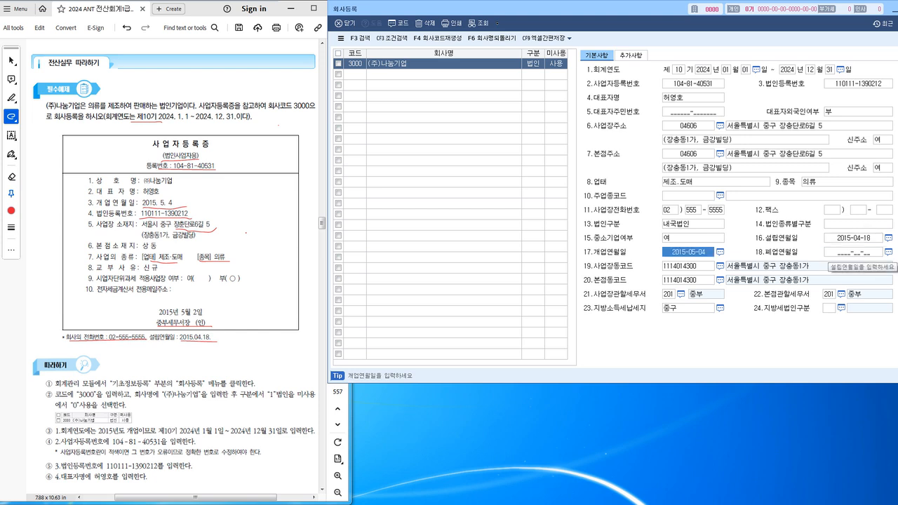
Move the registration window left and view the corporate type category options.
{"action": "mouse_move", "coordinate": [244, 142]}
{"action": "left_mouse_down"}
{"action": "mouse_move", "coordinate": [256, 179]}
{"action": "mouse_move", "coordinate": [254, 294]}
{"action": "mouse_move", "coordinate": [235, 342]}
{"action": "left_mouse_up"}
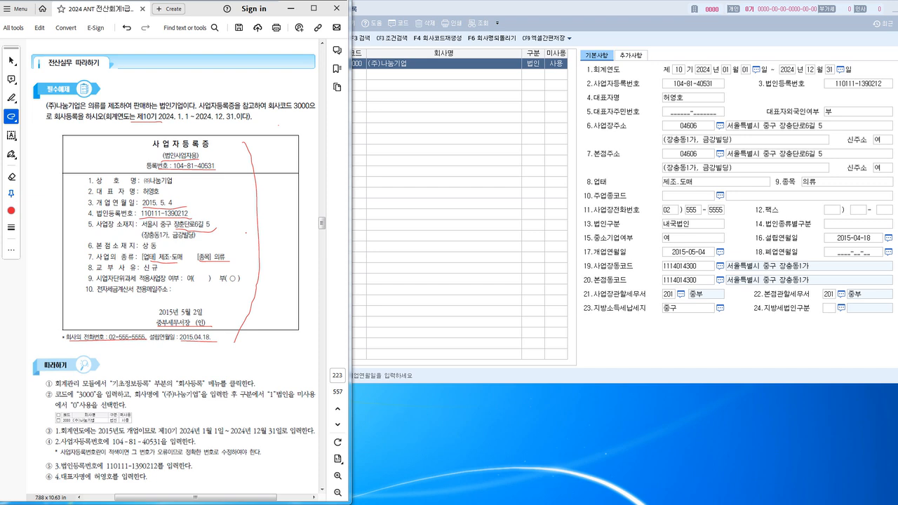
{"action": "left_click", "coordinate": [745, 140]}
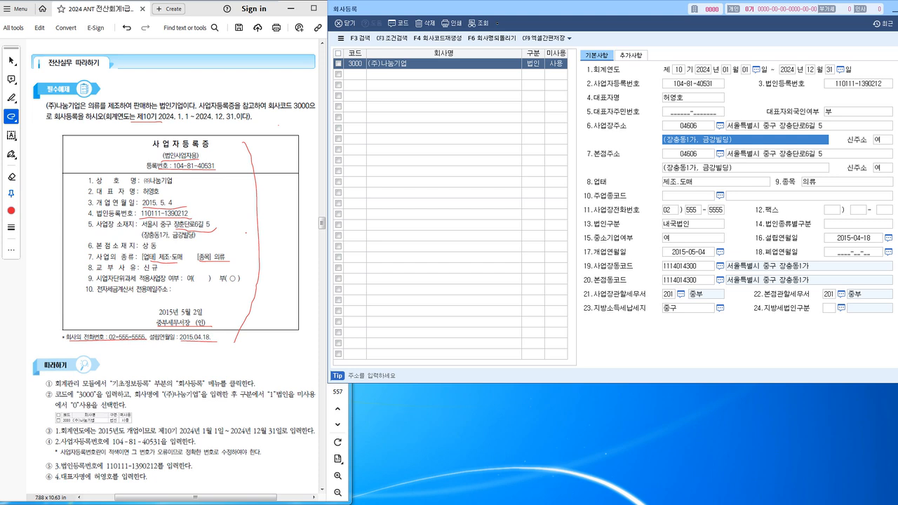
{"action": "left_click_drag", "start_coordinate": [523, 10], "coordinate": [448, 21]}
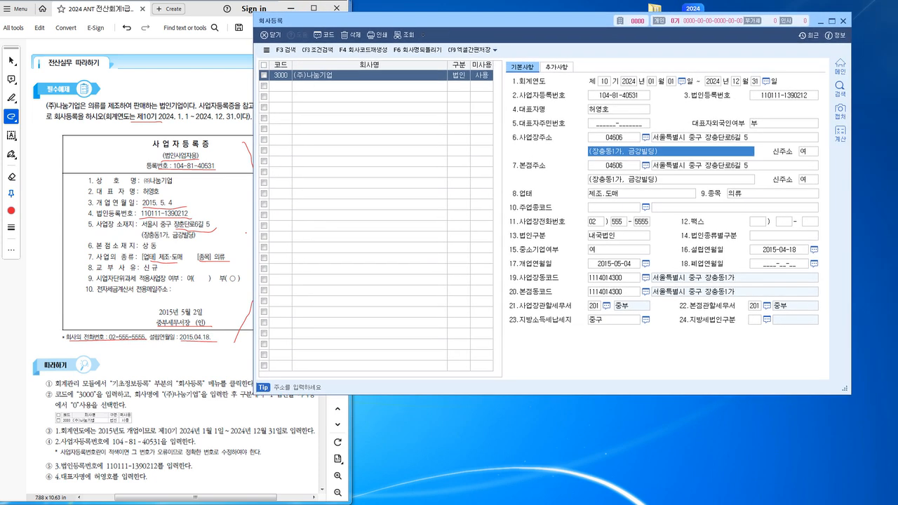
{"action": "left_click", "coordinate": [784, 236]}
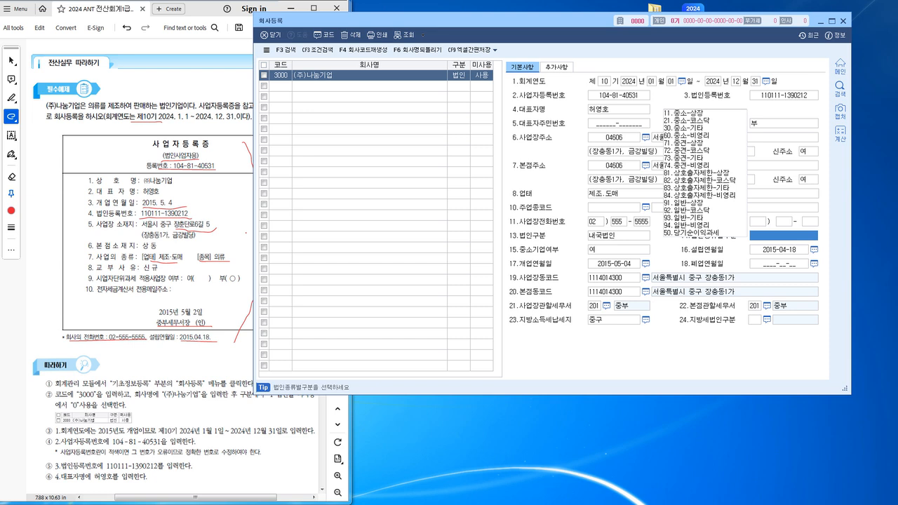
Close 회사등록 and log into company 3000 via the company code lookup.
{"action": "left_click", "coordinate": [843, 21]}
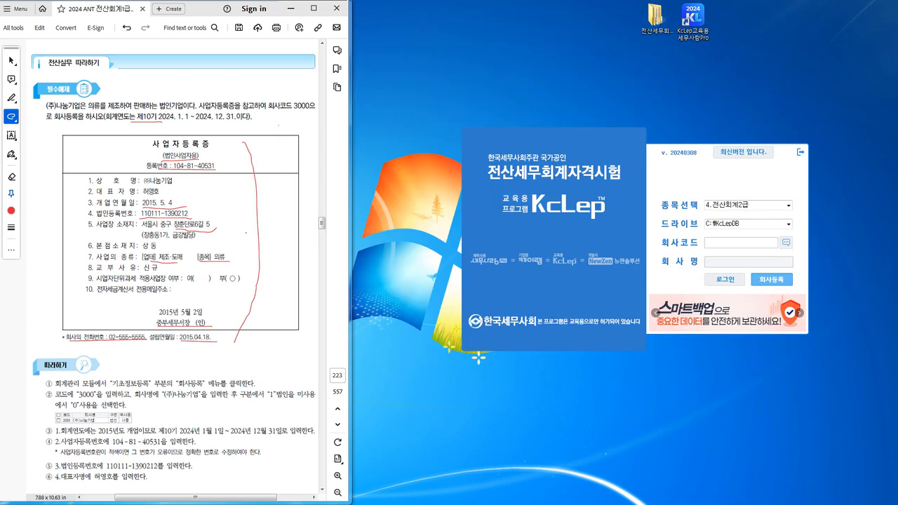
{"action": "left_click", "coordinate": [787, 243]}
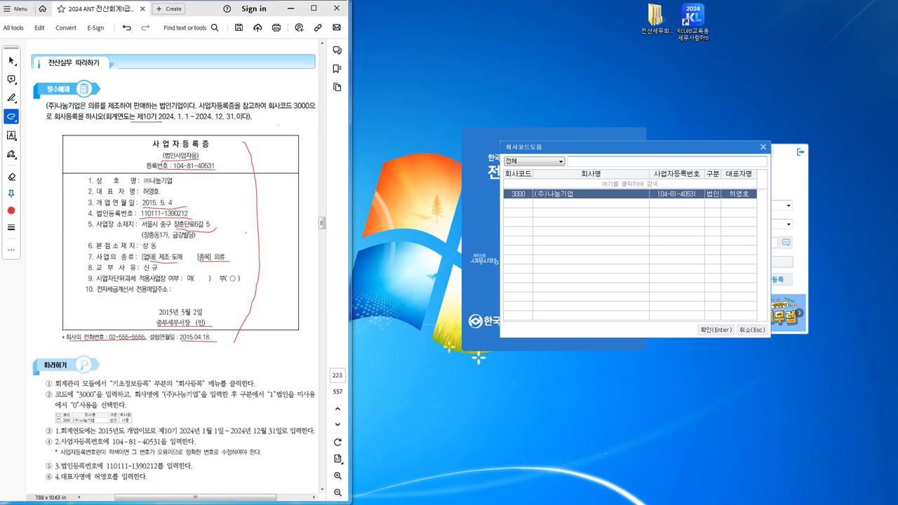
{"action": "left_click", "coordinate": [717, 330]}
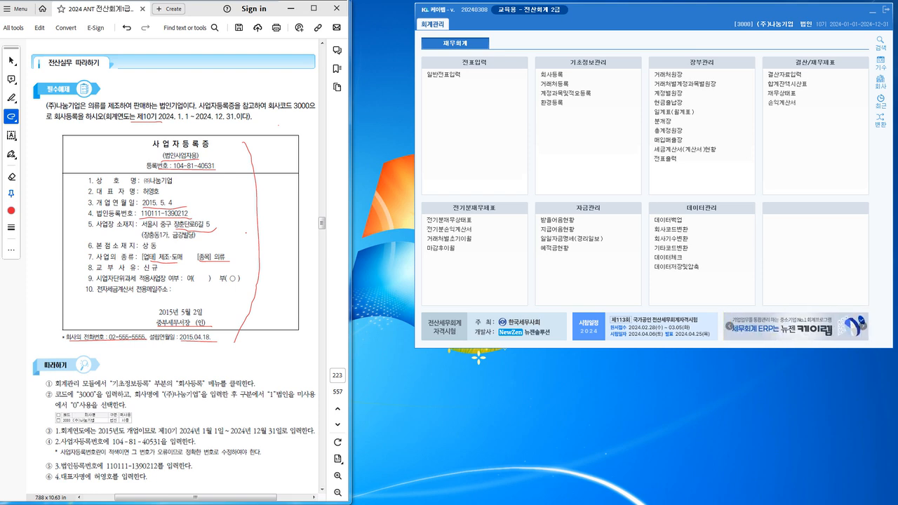
Reopen and close 회사등록 for (주)나눔기업, then exit KcLep.
{"action": "left_click", "coordinate": [552, 75]}
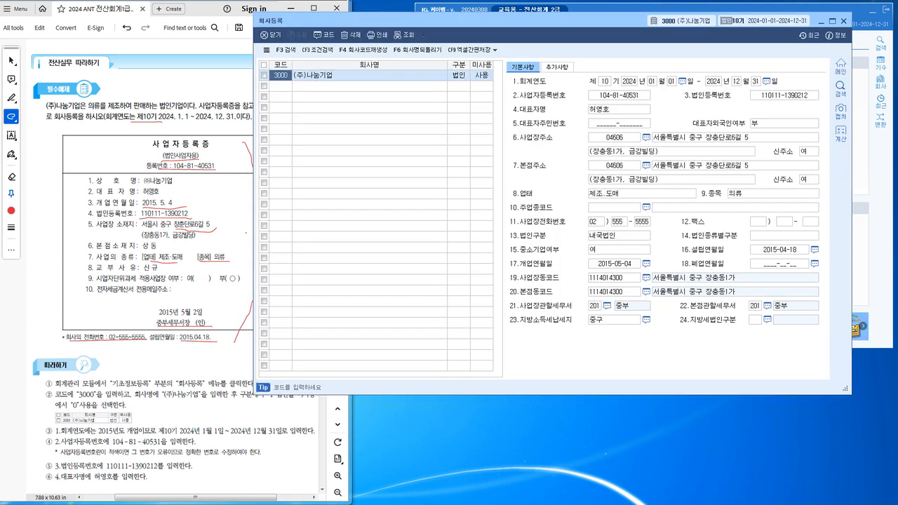
{"action": "left_click", "coordinate": [844, 21]}
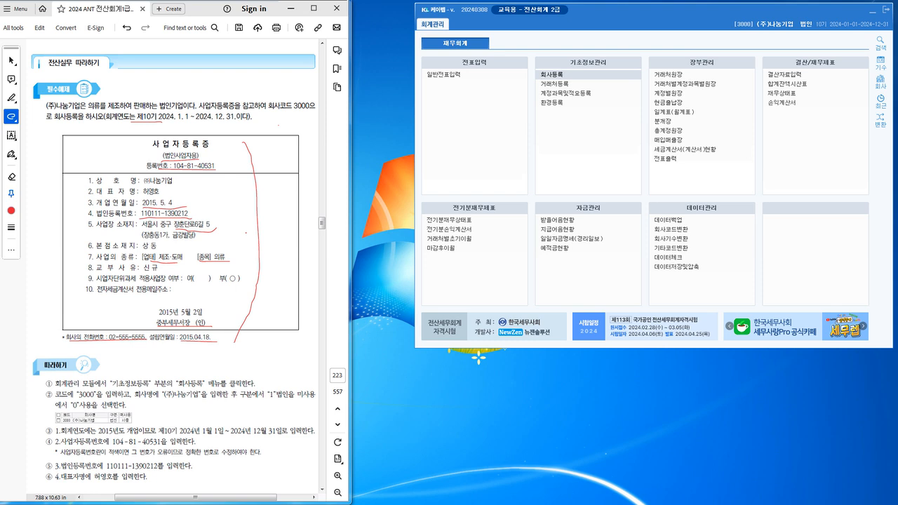
{"action": "left_click_drag", "start_coordinate": [632, 9], "coordinate": [587, 110]}
{"action": "left_click", "coordinate": [842, 110]}
Relaunch KcLep and log into 3000 (주)나눔기업 with exam type 3.전산회계1급.
{"action": "left_click", "coordinate": [593, 299]}
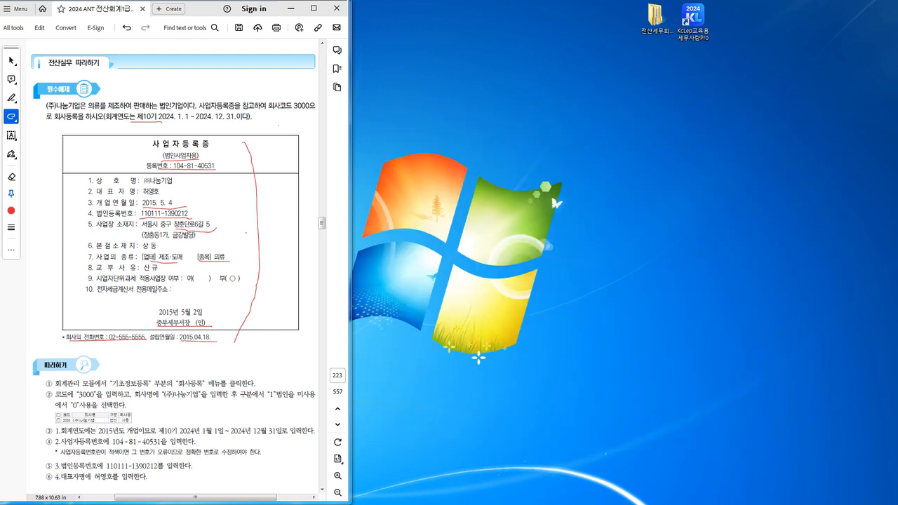
{"action": "double_click", "coordinate": [693, 20]}
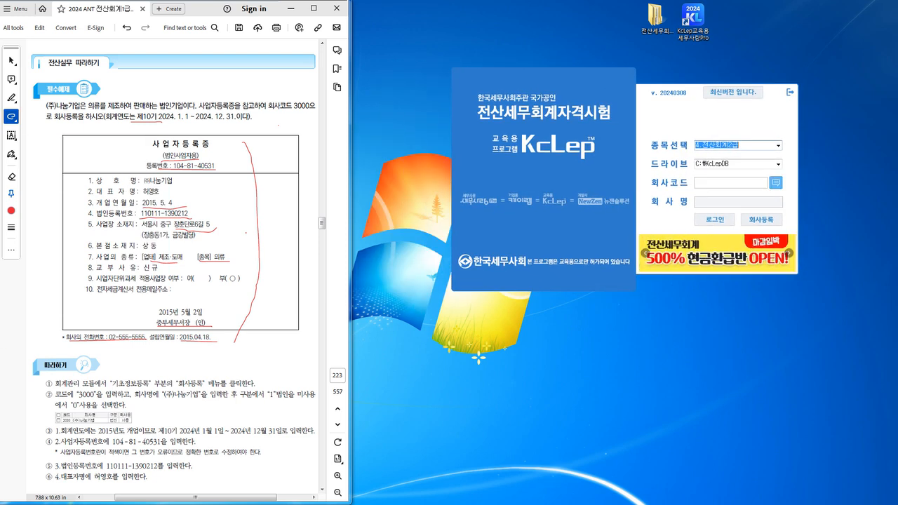
{"action": "left_click", "coordinate": [779, 145]}
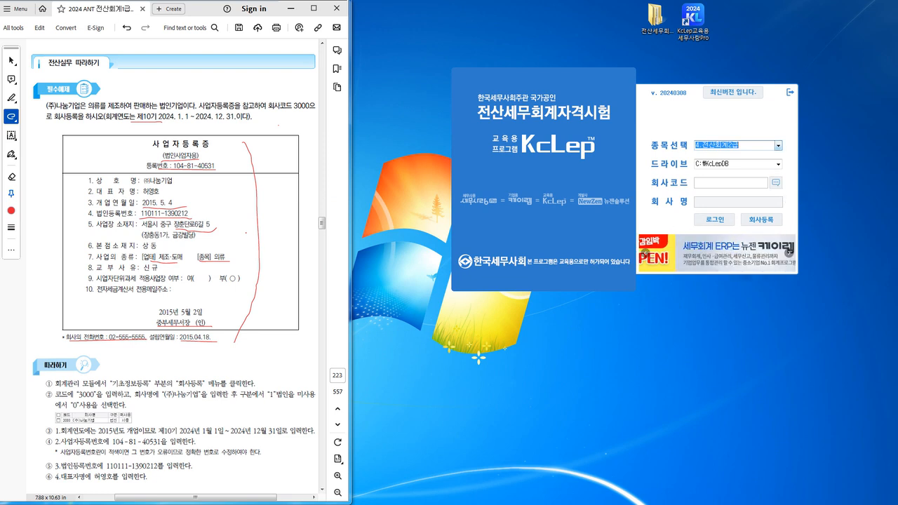
{"action": "key", "text": "Down"}
{"action": "key", "text": "Return"}
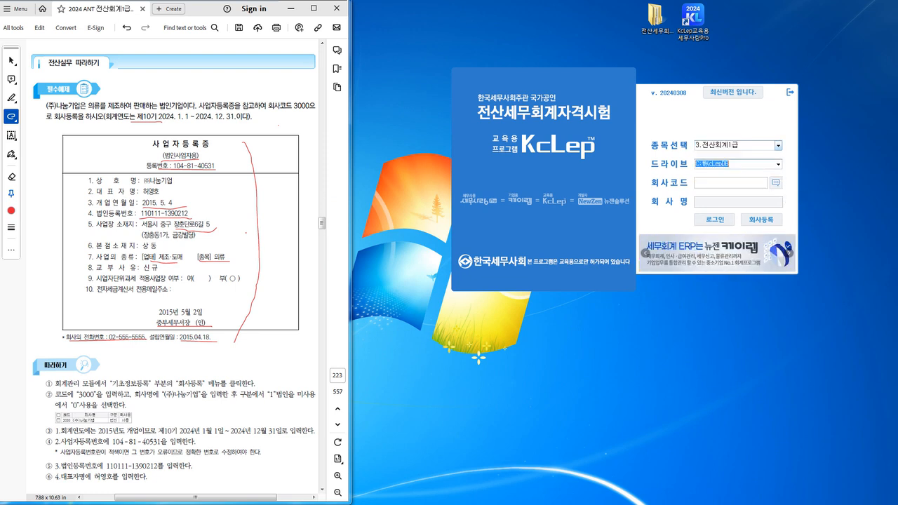
{"action": "left_click", "coordinate": [776, 183]}
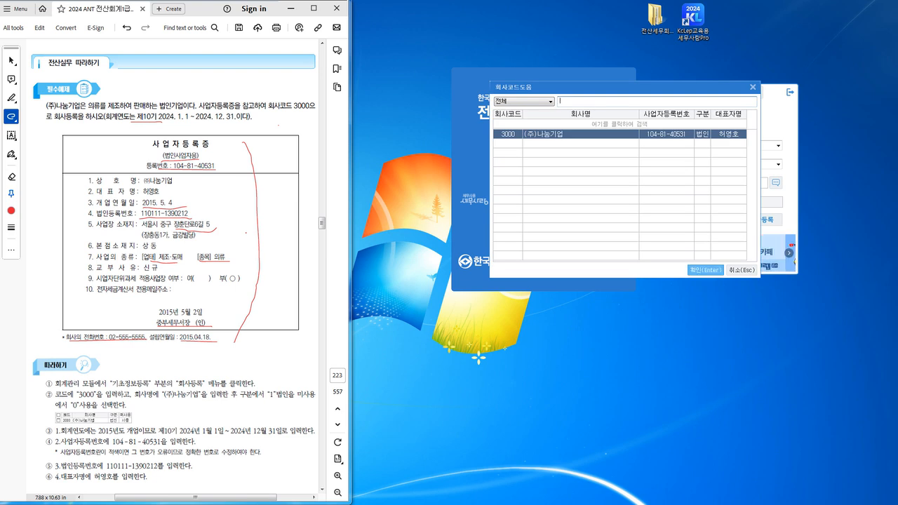
{"action": "left_click", "coordinate": [706, 270]}
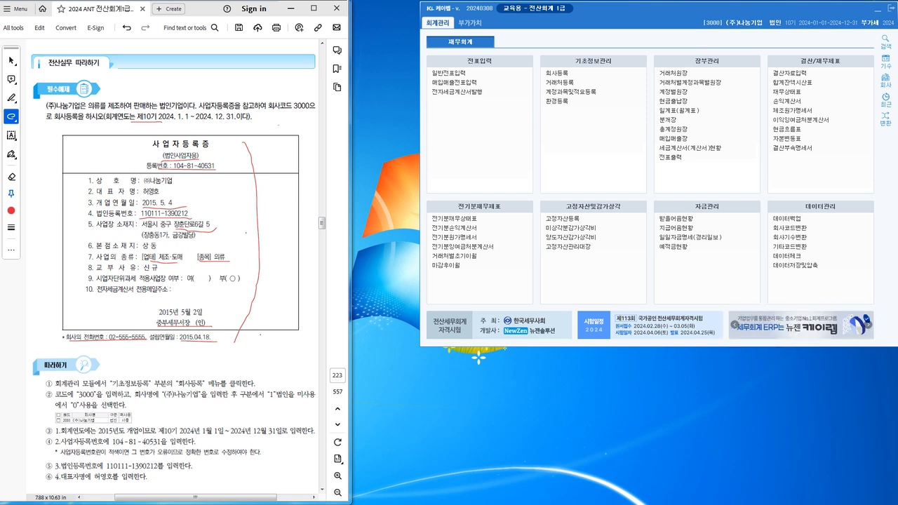
Open 환경등록 beside the textbook's 환경등록 instructions, moving the window aside.
{"action": "scroll", "coordinate": [172, 273], "scroll_direction": "up", "scroll_amount": 10}
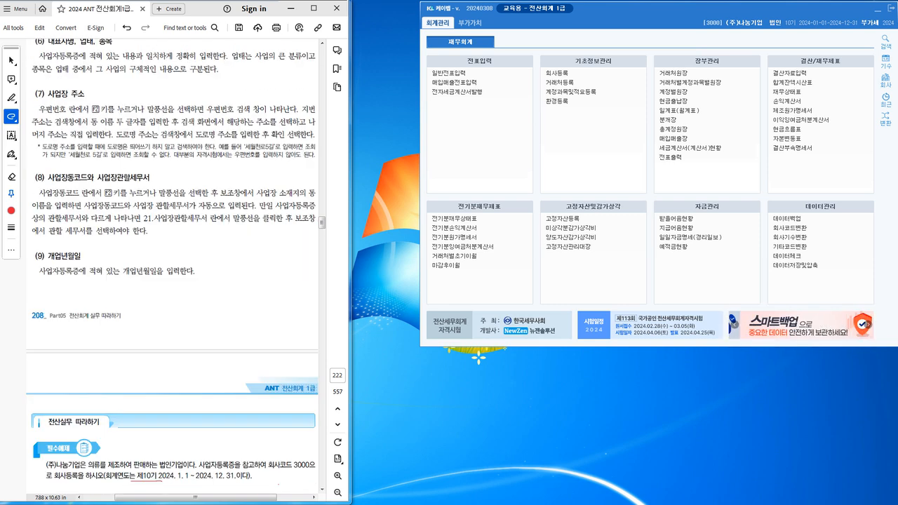
{"action": "scroll", "coordinate": [174, 251], "scroll_direction": "up", "scroll_amount": 15}
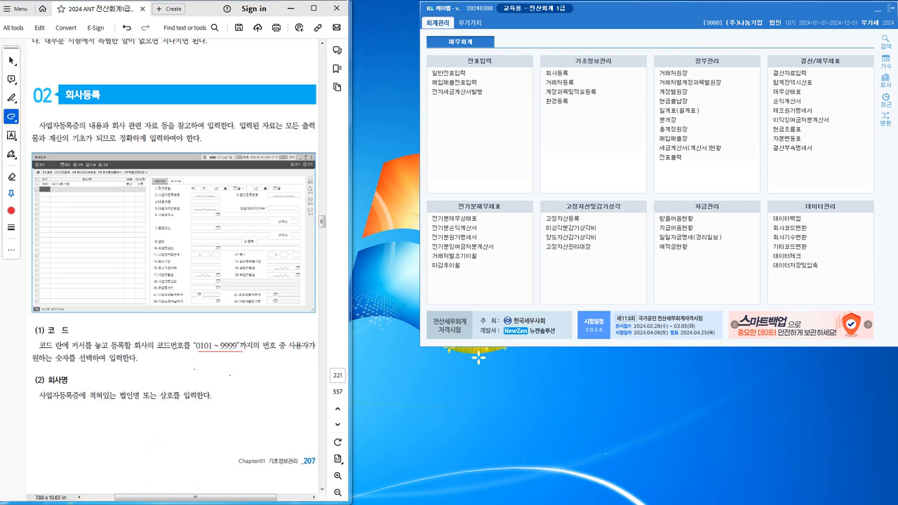
{"action": "scroll", "coordinate": [172, 274], "scroll_direction": "up", "scroll_amount": 12}
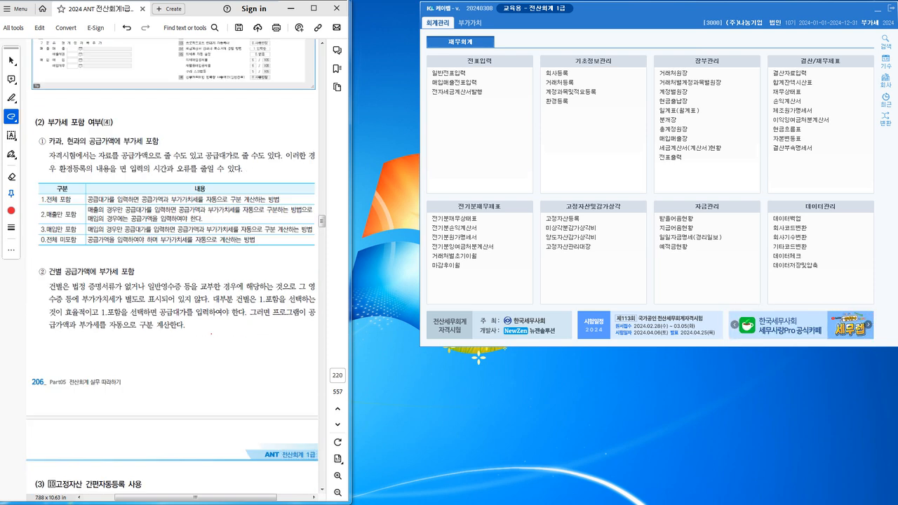
{"action": "scroll", "coordinate": [172, 274], "scroll_direction": "up", "scroll_amount": 10}
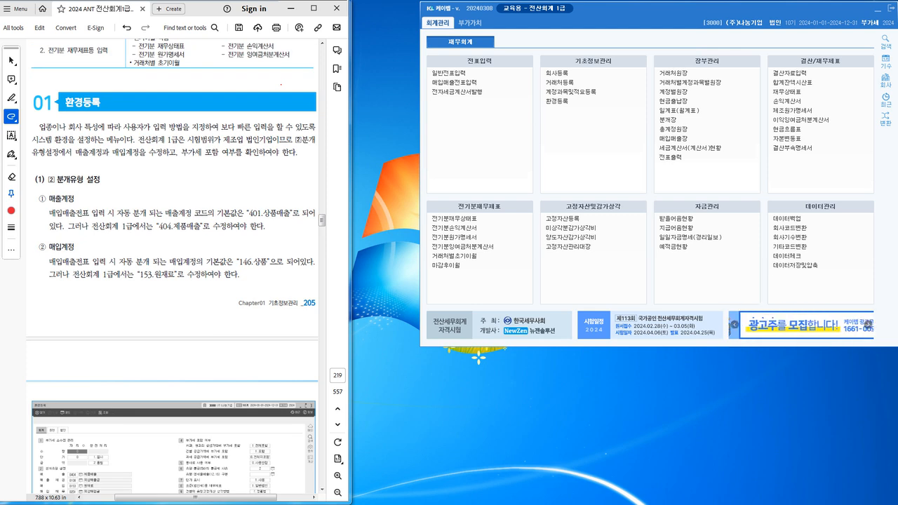
{"action": "scroll", "coordinate": [173, 267], "scroll_direction": "up", "scroll_amount": 6}
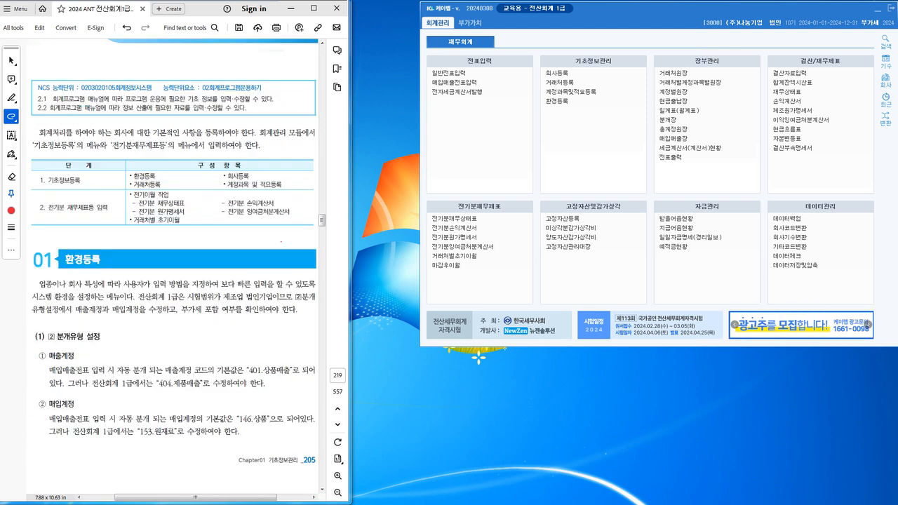
{"action": "scroll", "coordinate": [172, 267], "scroll_direction": "down", "scroll_amount": 1}
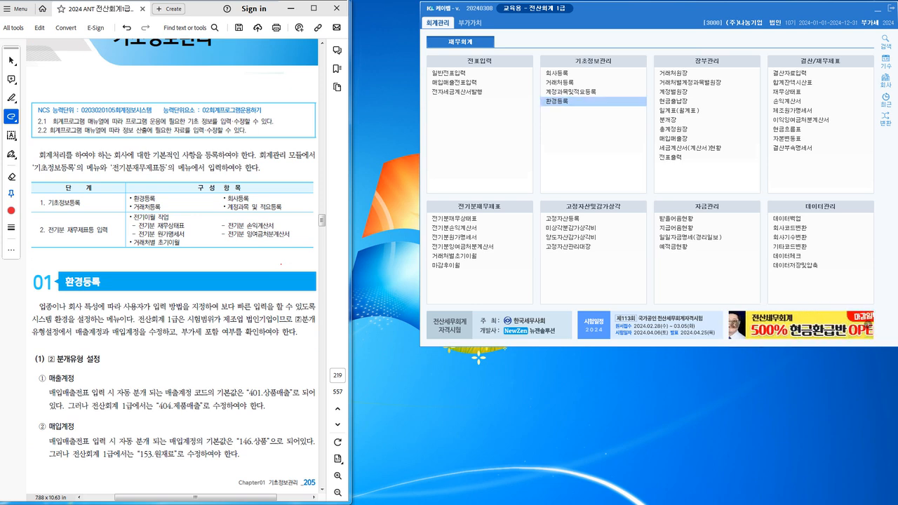
{"action": "left_click", "coordinate": [593, 101]}
{"action": "left_click_drag", "start_coordinate": [477, 47], "coordinate": [586, 12]}
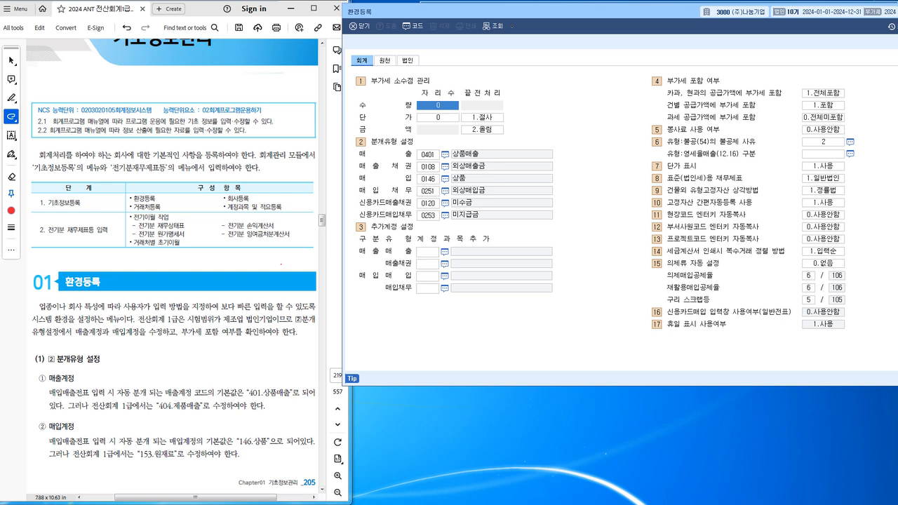
Set the default sales account to 0404 제품매출 and purchases to 0153 원재료.
{"action": "left_click", "coordinate": [445, 154]}
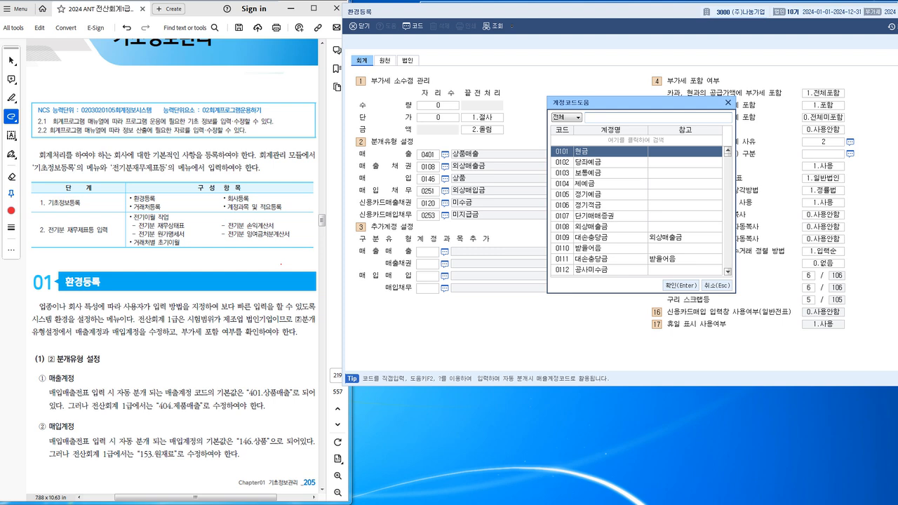
{"action": "type", "text": "제품"}
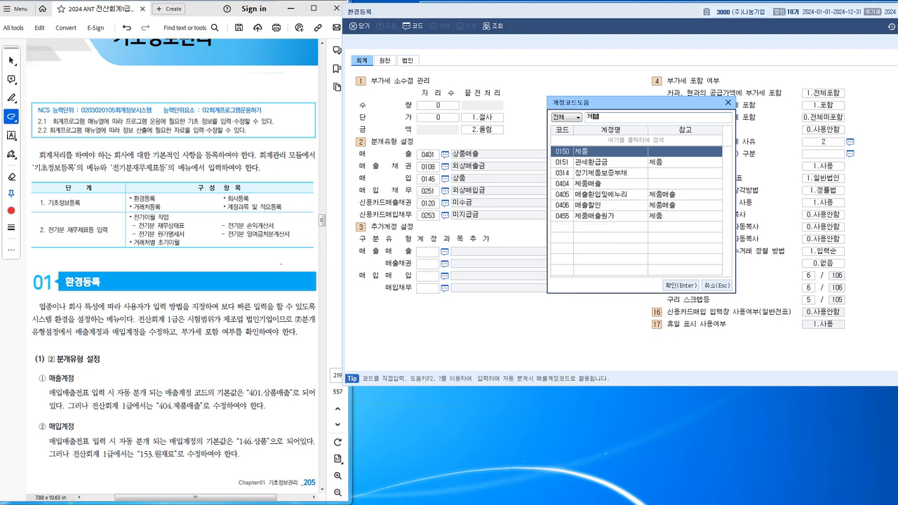
{"action": "type", "text": "매출"}
{"action": "key", "text": "Return"}
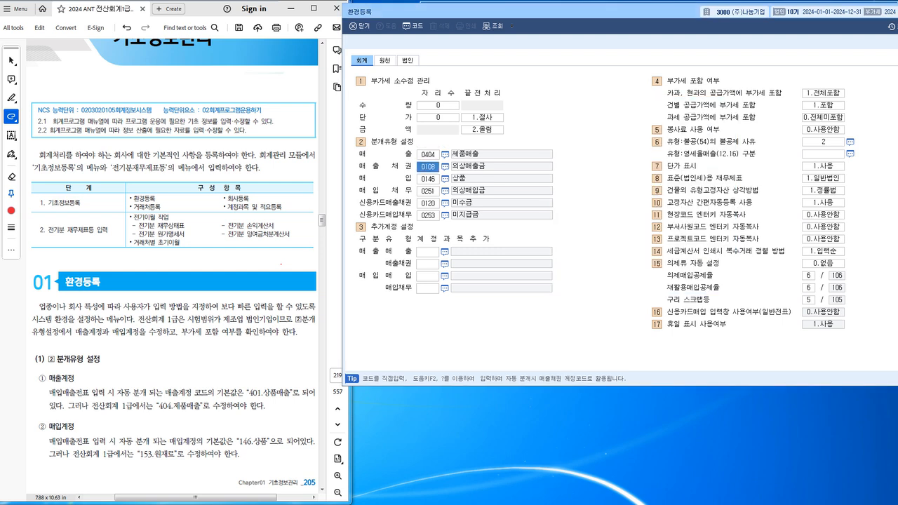
{"action": "key", "text": "Return"}
{"action": "key", "text": "F2"}
{"action": "type", "text": "원"}
{"action": "type", "text": "재"}
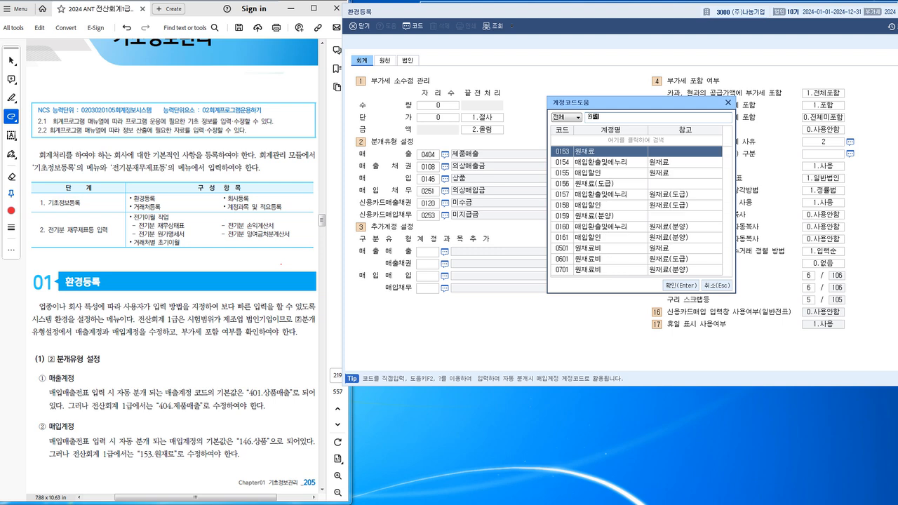
{"action": "key", "text": "Down"}
{"action": "key", "text": "Return"}
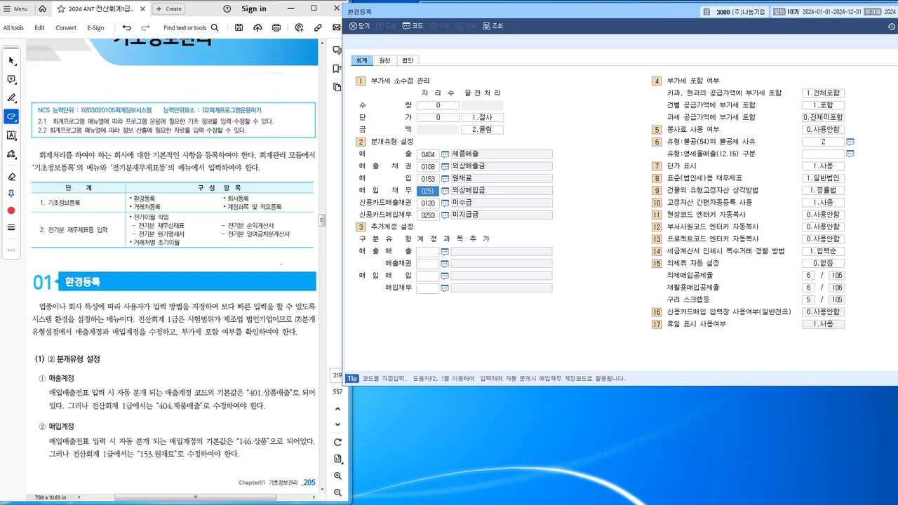
Set the card sales receivables account to 0108 외상매출금.
{"action": "key", "text": "Return"}
{"action": "key", "text": "F2"}
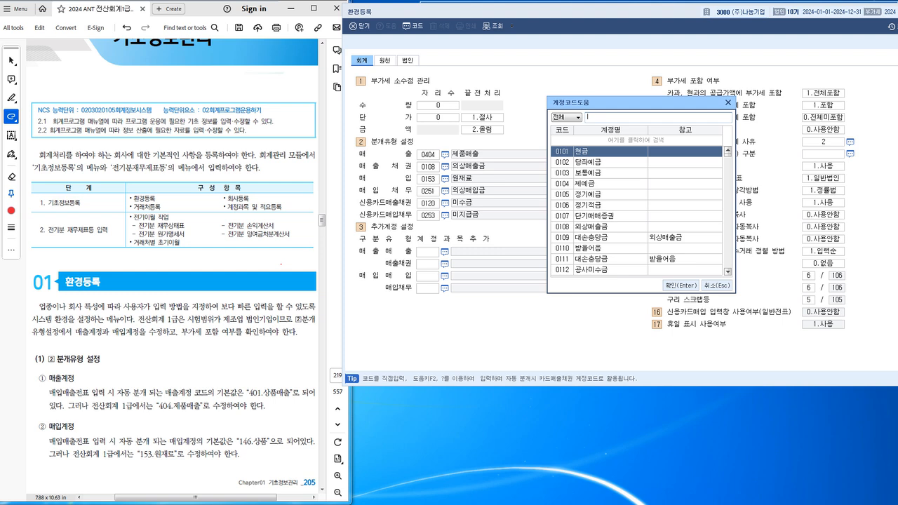
{"action": "type", "text": "외상"}
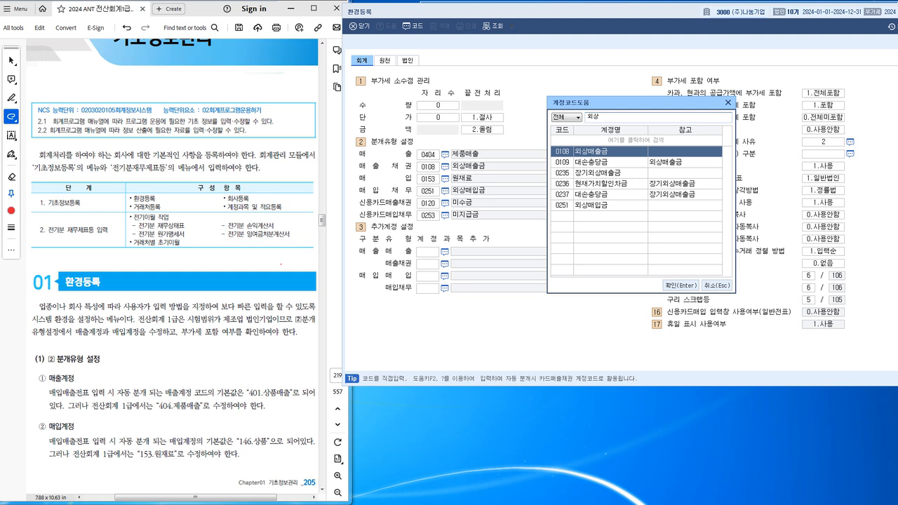
{"action": "key", "text": "Return"}
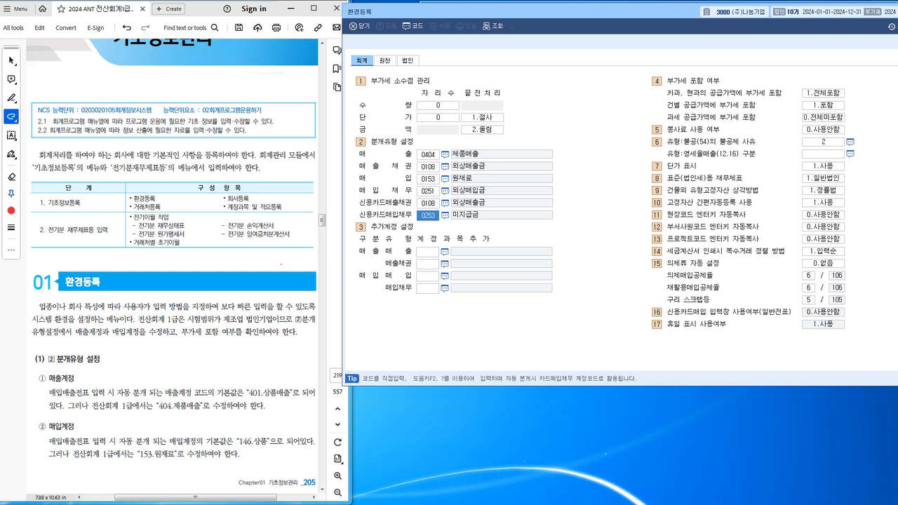
Set 고정자산 간편자동등록 사용 to 0.사용안함 and reposition the 환경등록 window.
{"action": "left_click", "coordinate": [823, 203]}
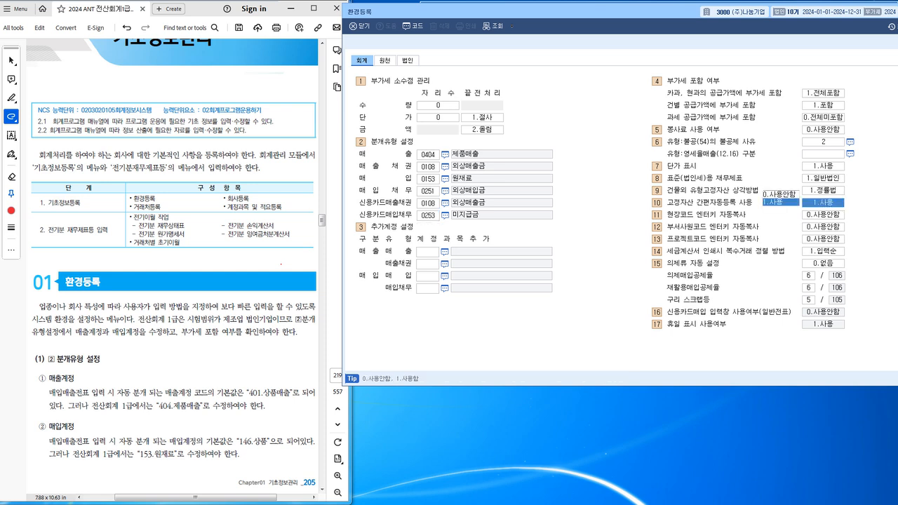
{"action": "type", "text": "0"}
{"action": "key", "text": "Return"}
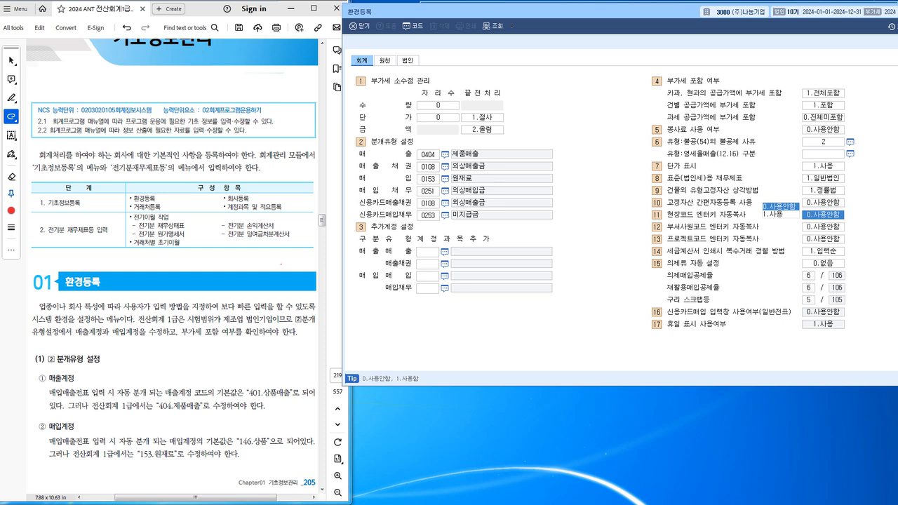
{"action": "left_click_drag", "start_coordinate": [596, 12], "coordinate": [550, 13]}
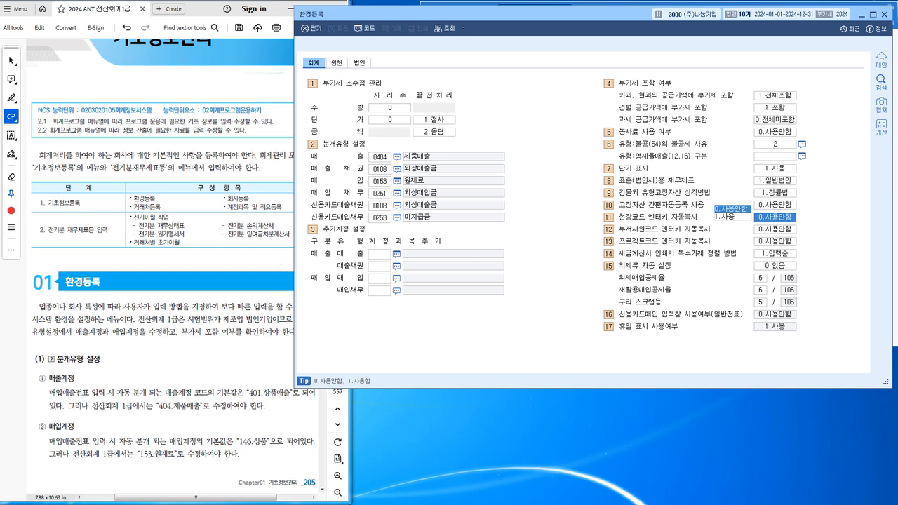
Check the 건별 and 카과·현과 VAT-inclusion settings, then close 환경등록.
{"action": "left_click", "coordinate": [774, 108]}
{"action": "left_click", "coordinate": [774, 95]}
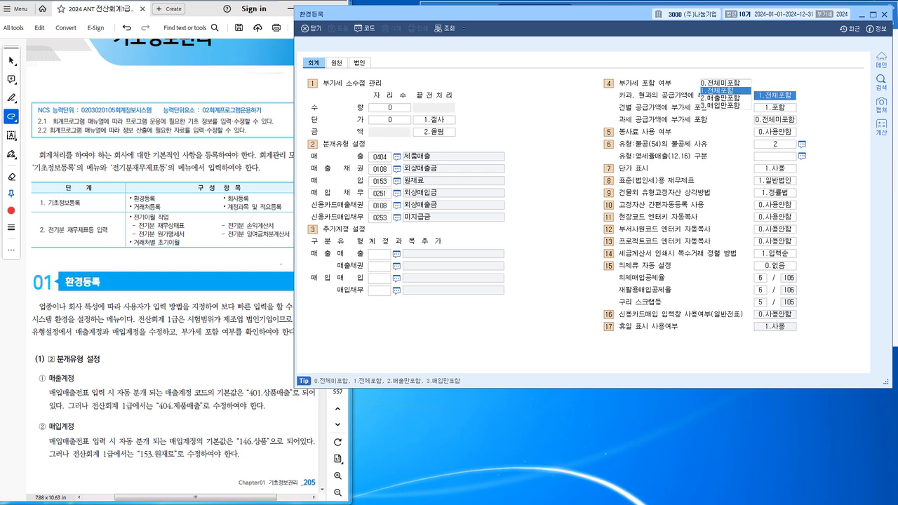
{"action": "key", "text": "Escape"}
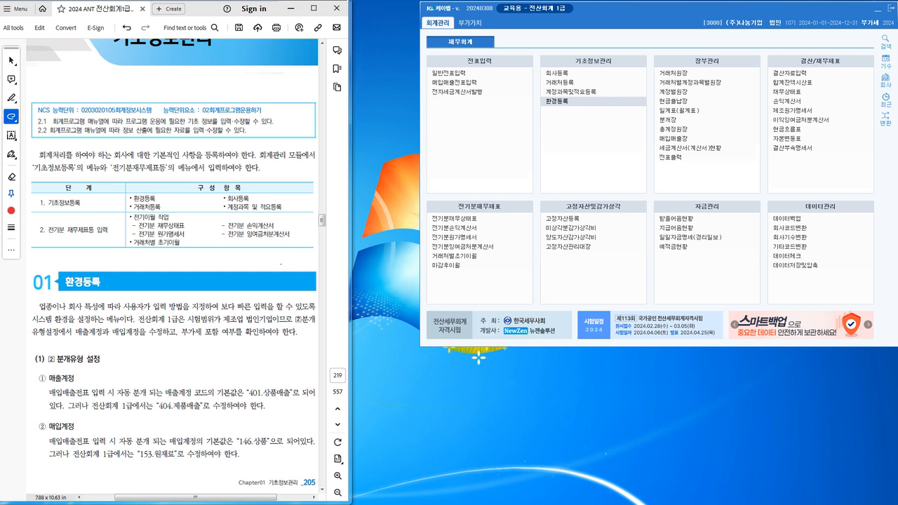
Browse the 부가가치 and 회계 menus, then choose 환경등록 under 기초정보관리.
{"action": "left_click", "coordinate": [469, 22]}
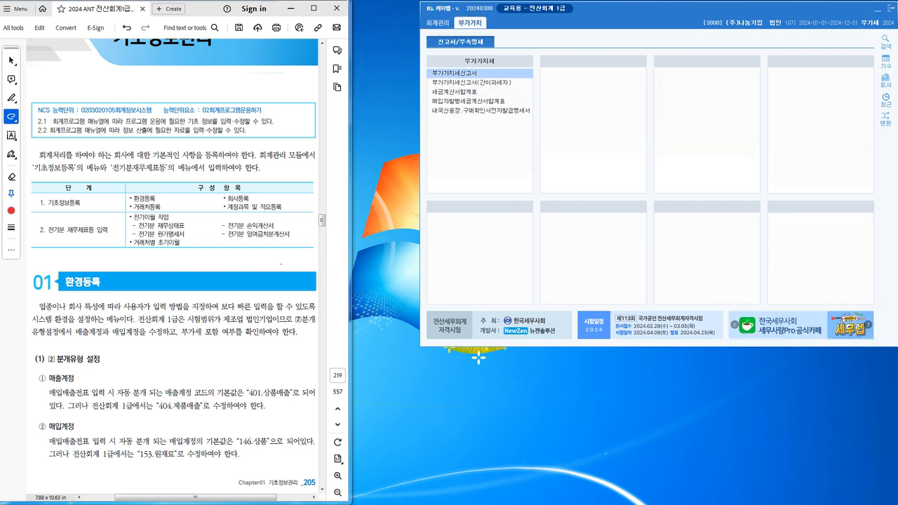
{"action": "left_click", "coordinate": [438, 23]}
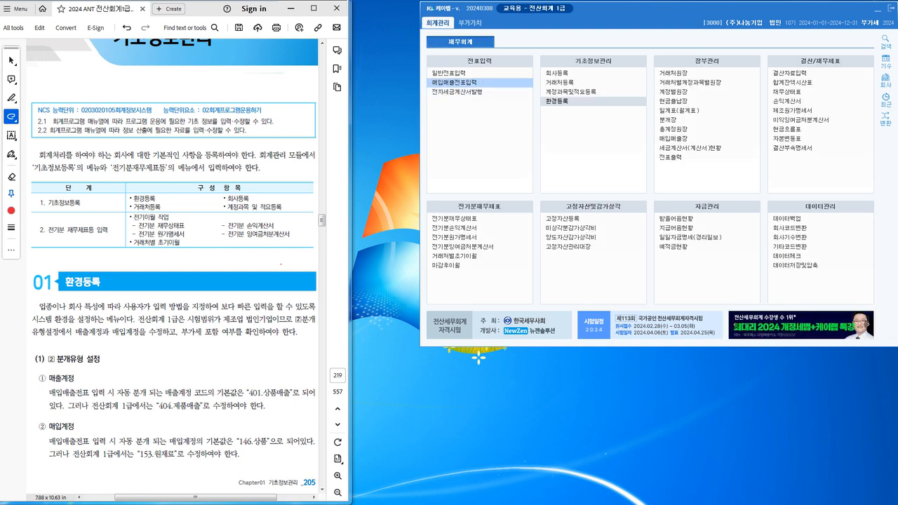
{"action": "left_click", "coordinate": [470, 22]}
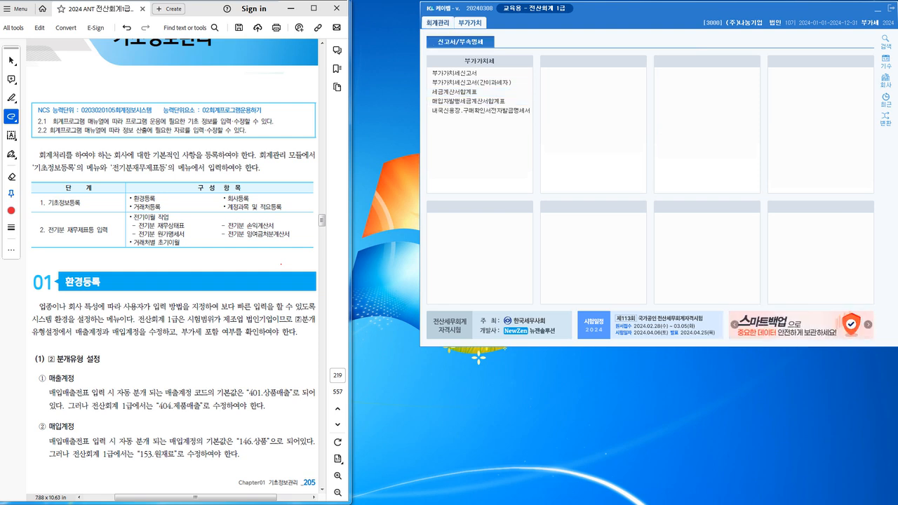
{"action": "left_click", "coordinate": [438, 23]}
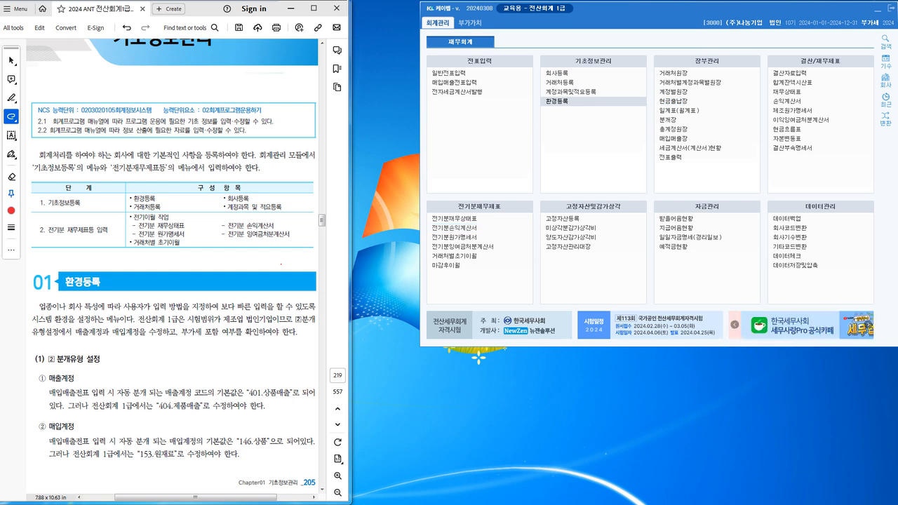
{"action": "left_click", "coordinate": [558, 102]}
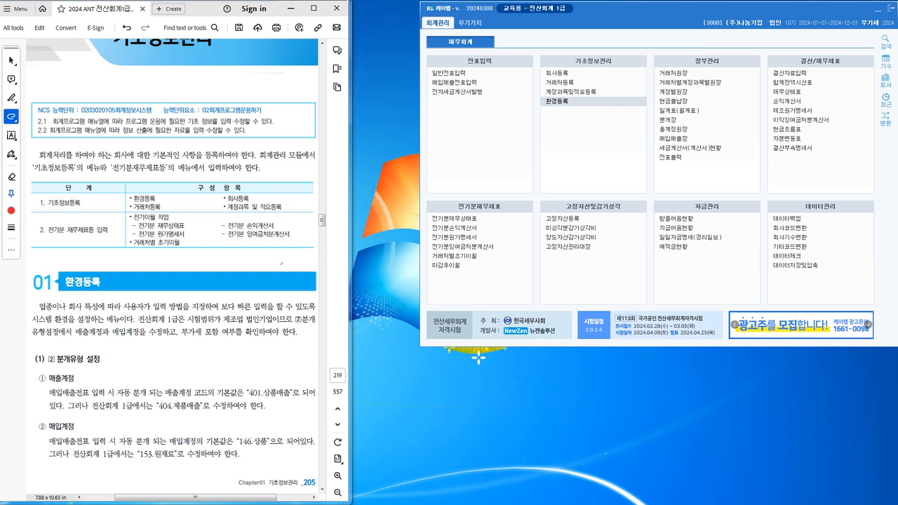
Scroll the textbook from page 206 to the 거래처등록 exercise table on page 212.
{"action": "scroll", "coordinate": [172, 266], "scroll_direction": "down", "scroll_amount": 10}
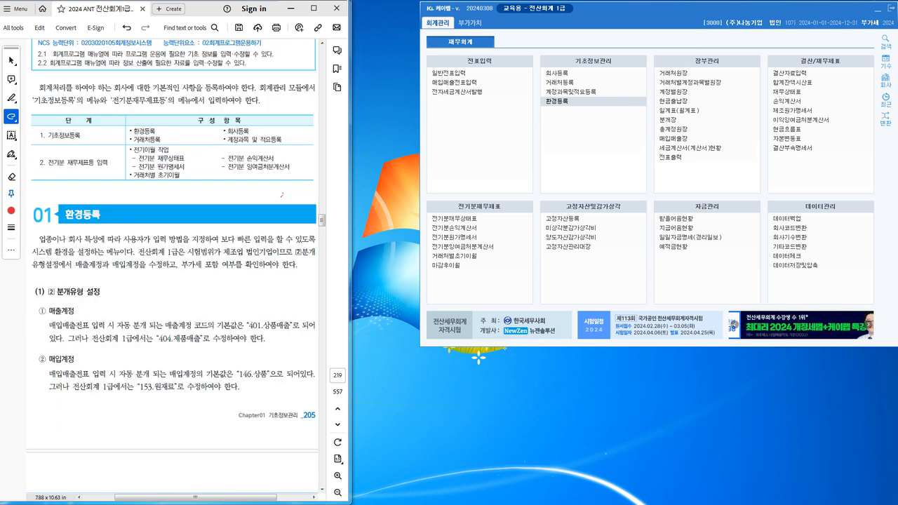
{"action": "scroll", "coordinate": [172, 267], "scroll_direction": "down", "scroll_amount": 10}
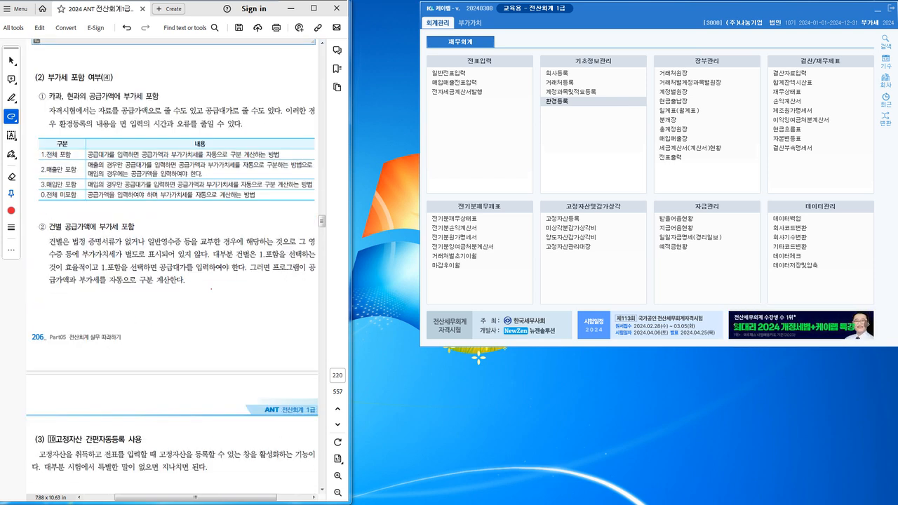
{"action": "scroll", "coordinate": [172, 266], "scroll_direction": "down", "scroll_amount": 10}
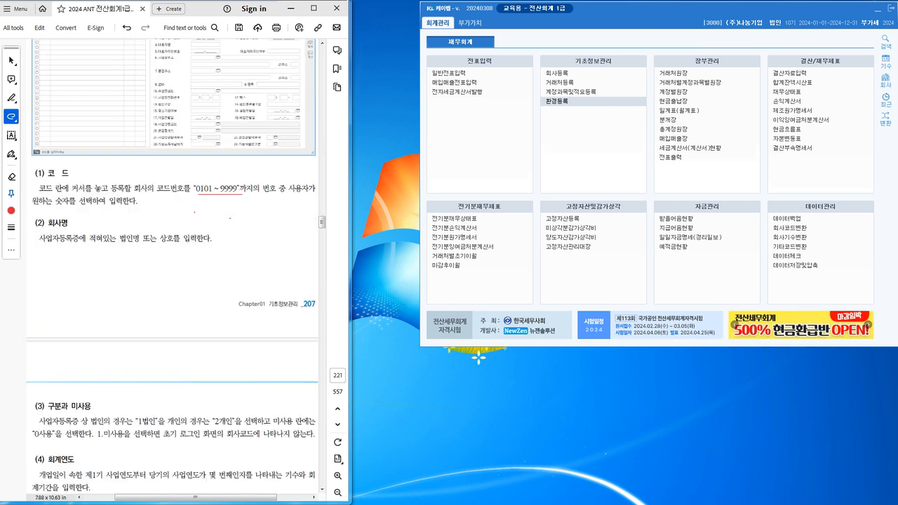
{"action": "scroll", "coordinate": [172, 266], "scroll_direction": "down", "scroll_amount": 10}
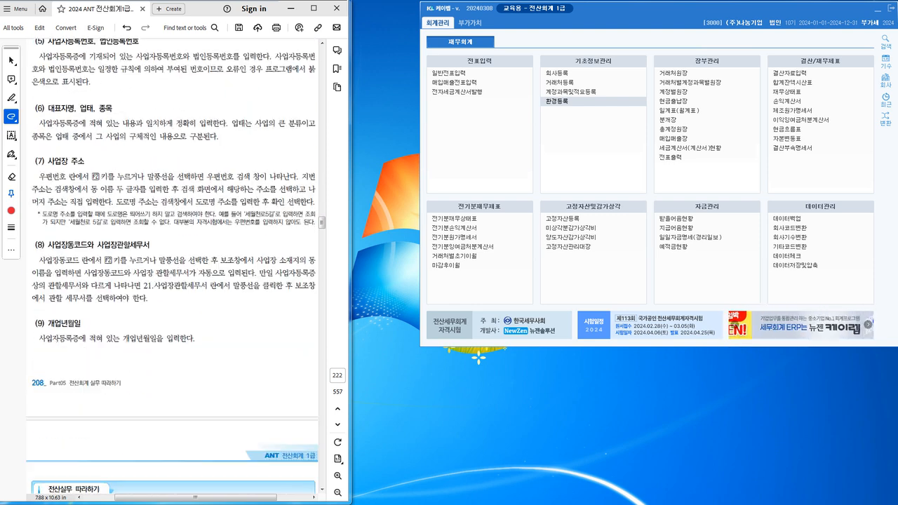
{"action": "scroll", "coordinate": [172, 266], "scroll_direction": "down", "scroll_amount": 10}
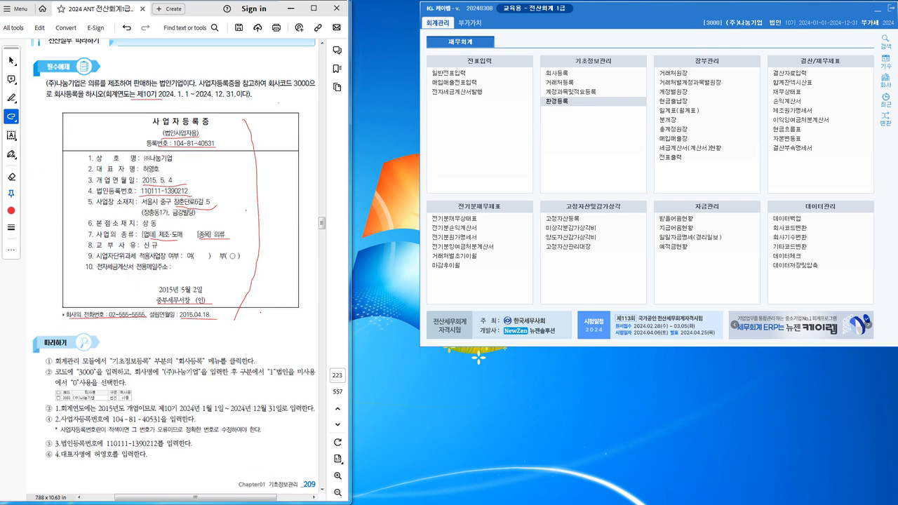
{"action": "scroll", "coordinate": [172, 266], "scroll_direction": "down", "scroll_amount": 10}
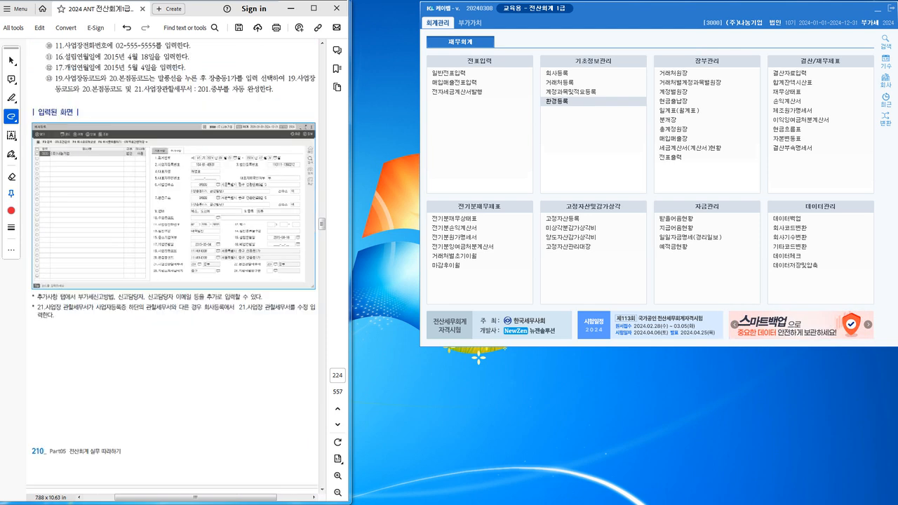
{"action": "scroll", "coordinate": [176, 267], "scroll_direction": "down", "scroll_amount": 5}
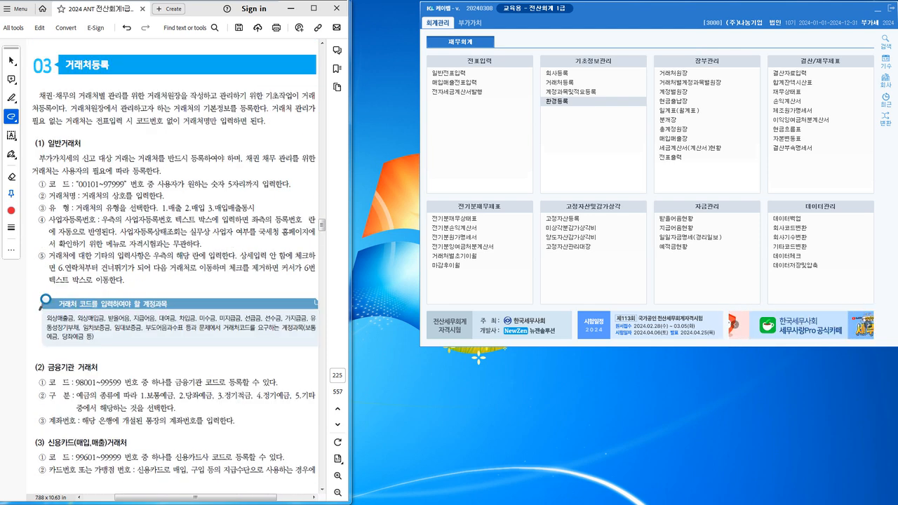
{"action": "scroll", "coordinate": [176, 264], "scroll_direction": "up", "scroll_amount": 3}
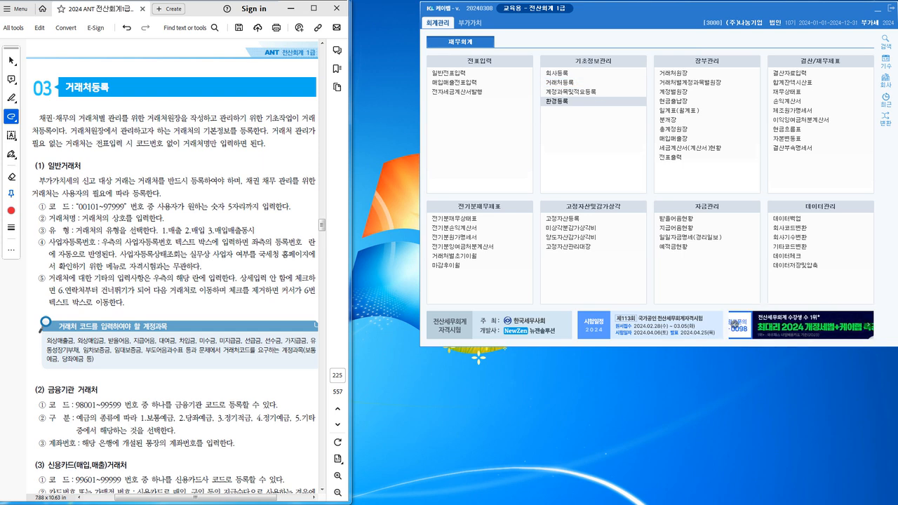
{"action": "scroll", "coordinate": [172, 266], "scroll_direction": "down", "scroll_amount": 20}
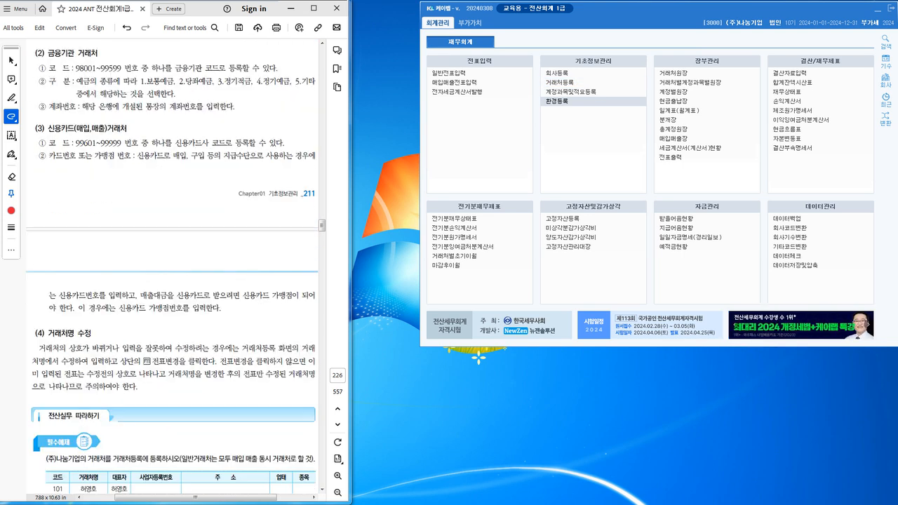
{"action": "scroll", "coordinate": [174, 258], "scroll_direction": "down", "scroll_amount": 3}
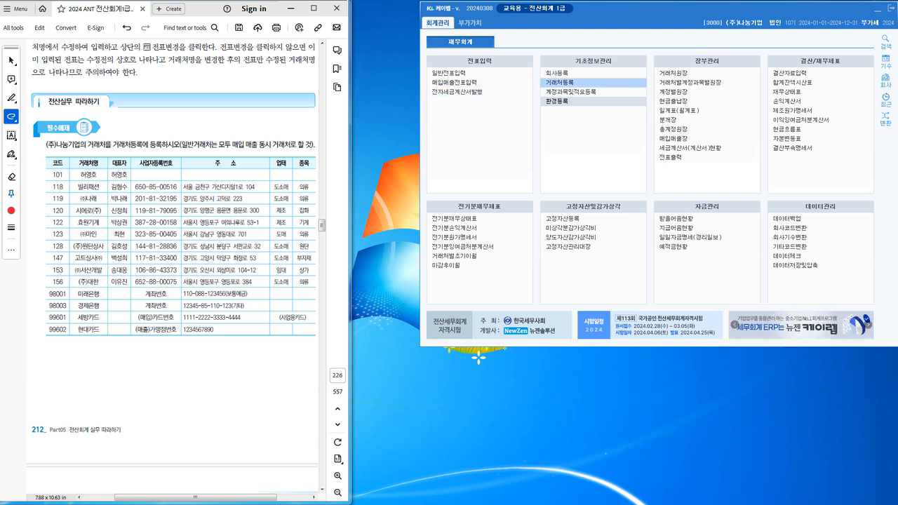
Open the 거래처등록 screen and position its window beside the textbook table.
{"action": "left_click", "coordinate": [560, 83]}
{"action": "left_click_drag", "start_coordinate": [463, 68], "coordinate": [586, 9]}
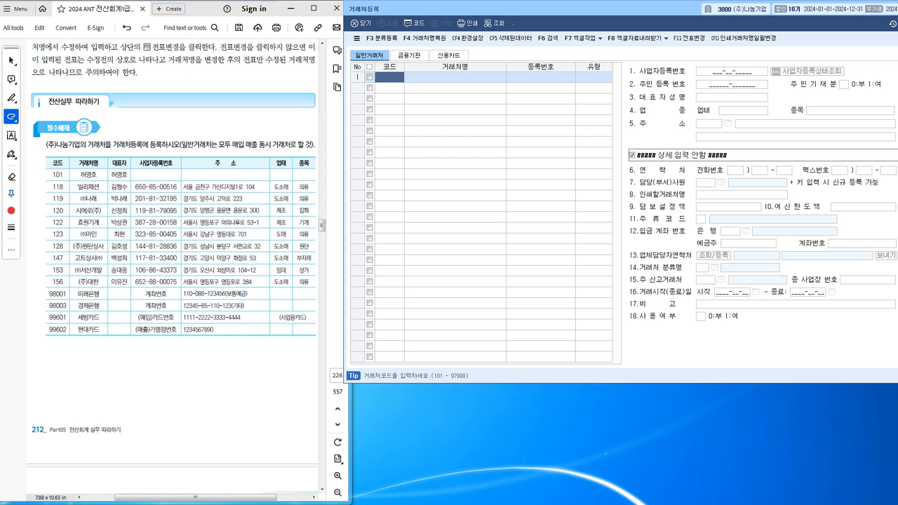
{"action": "left_click_drag", "start_coordinate": [632, 8], "coordinate": [633, 138]}
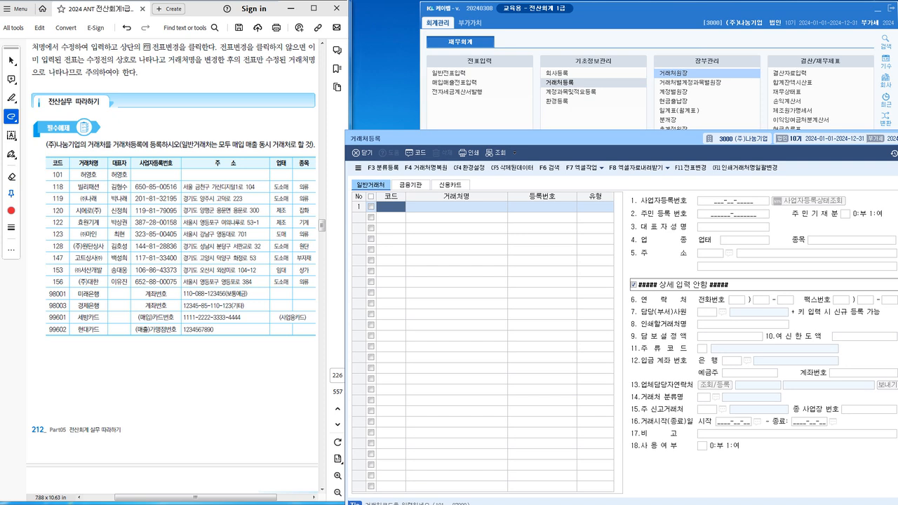
{"action": "left_click_drag", "start_coordinate": [631, 139], "coordinate": [640, 9]}
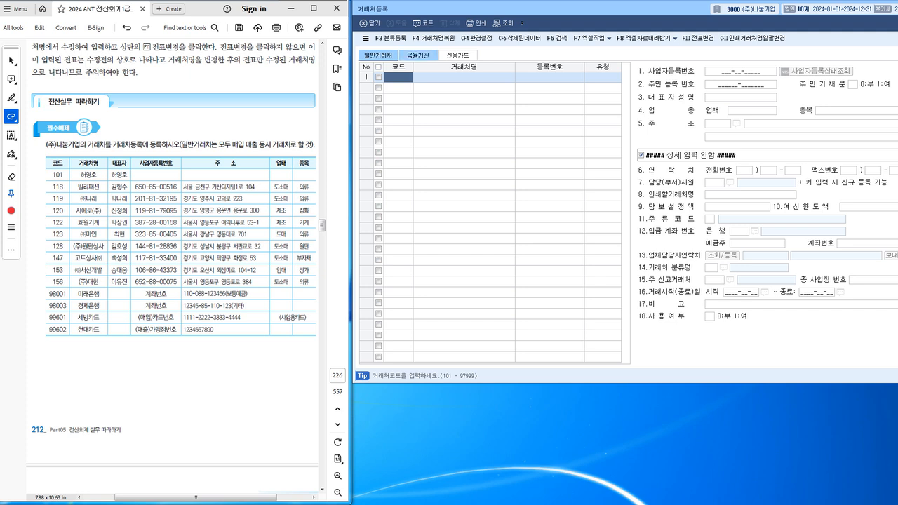
{"action": "left_click", "coordinate": [418, 55]}
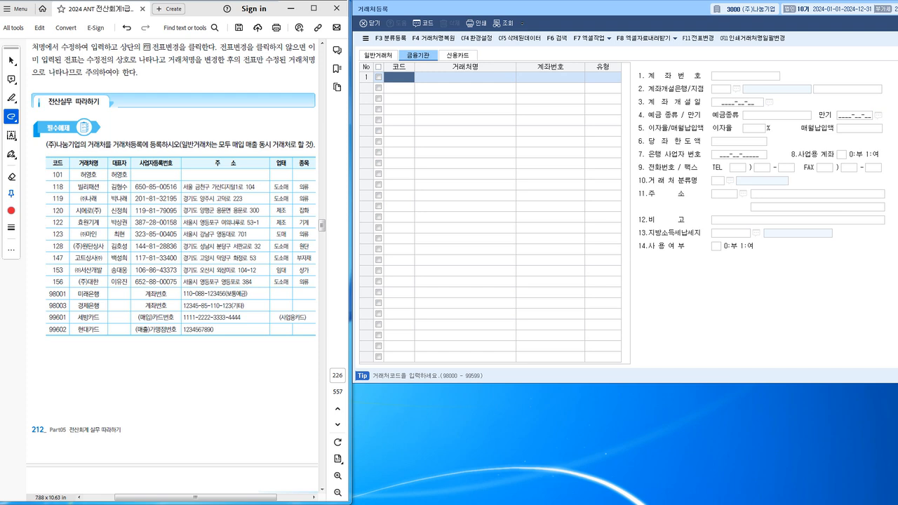
{"action": "left_click", "coordinate": [458, 55]}
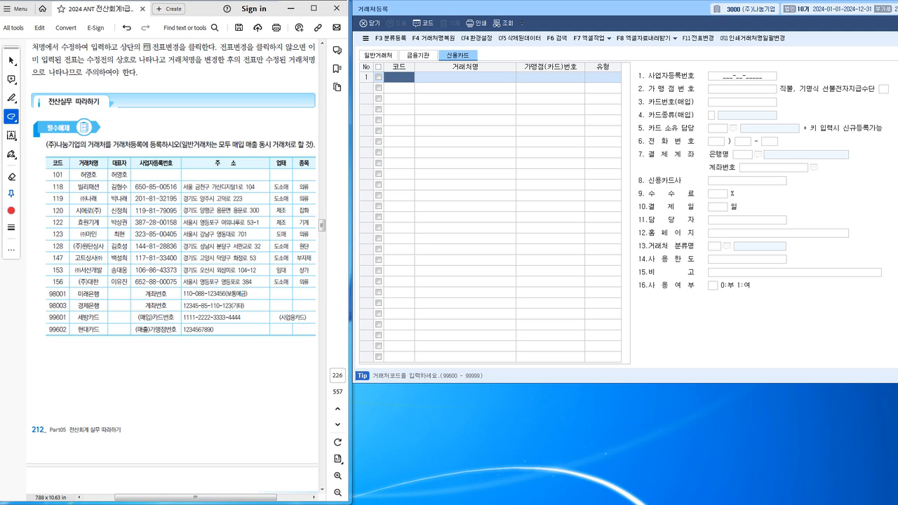
{"action": "left_click", "coordinate": [418, 55]}
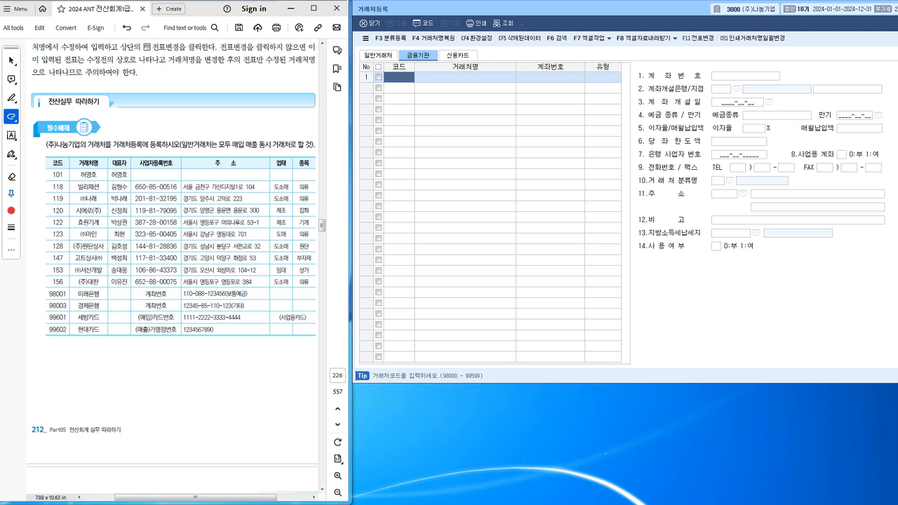
{"action": "left_click", "coordinate": [378, 55]}
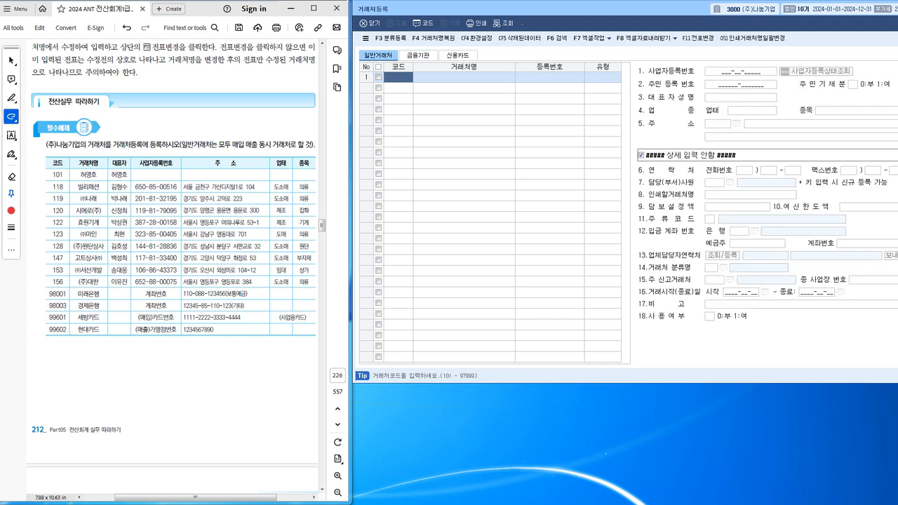
{"action": "left_click", "coordinate": [418, 56]}
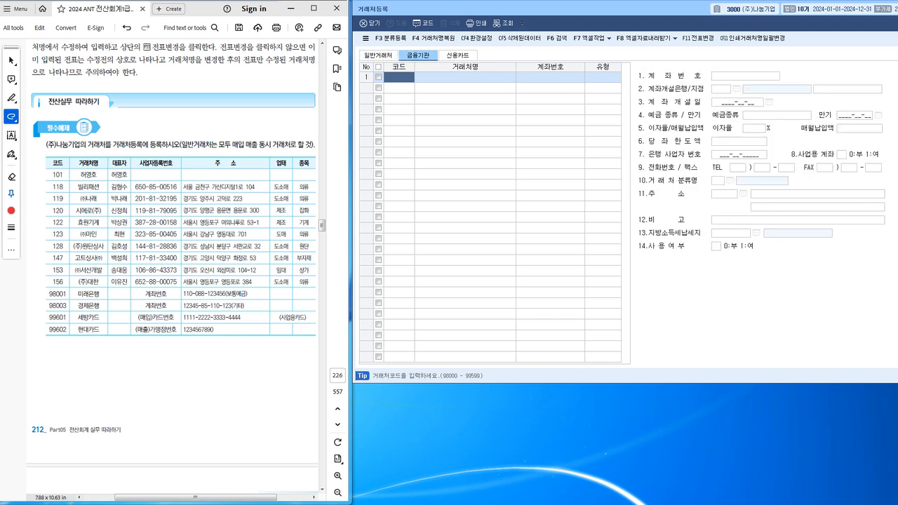
{"action": "left_click", "coordinate": [458, 55]}
{"action": "left_click", "coordinate": [418, 55]}
{"action": "left_click", "coordinate": [378, 56]}
{"action": "left_click", "coordinate": [418, 55]}
{"action": "left_click", "coordinate": [459, 55]}
{"action": "left_click", "coordinate": [418, 56]}
{"action": "left_click", "coordinate": [458, 56]}
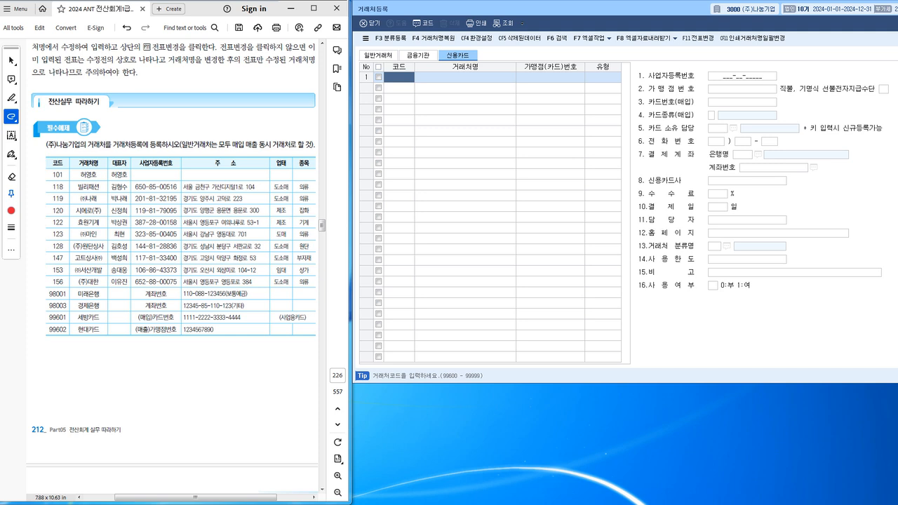
{"action": "left_click", "coordinate": [378, 56]}
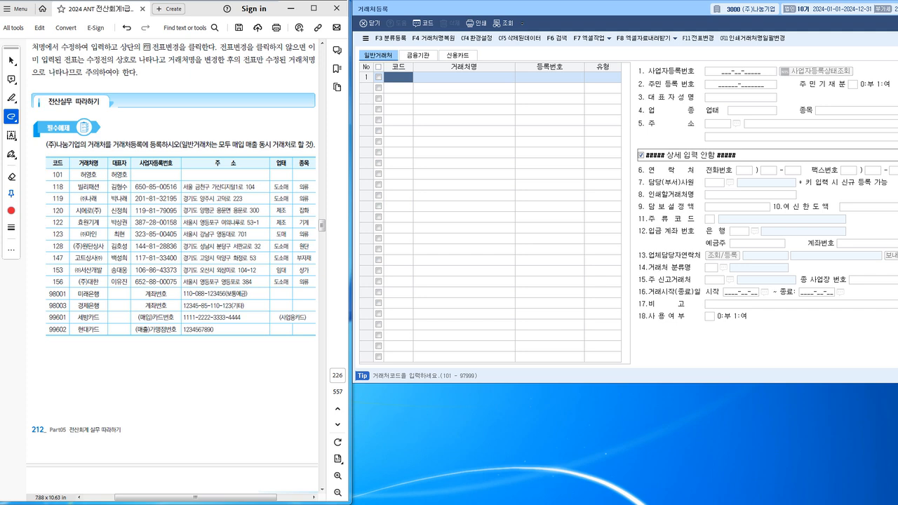
{"action": "left_click", "coordinate": [418, 56]}
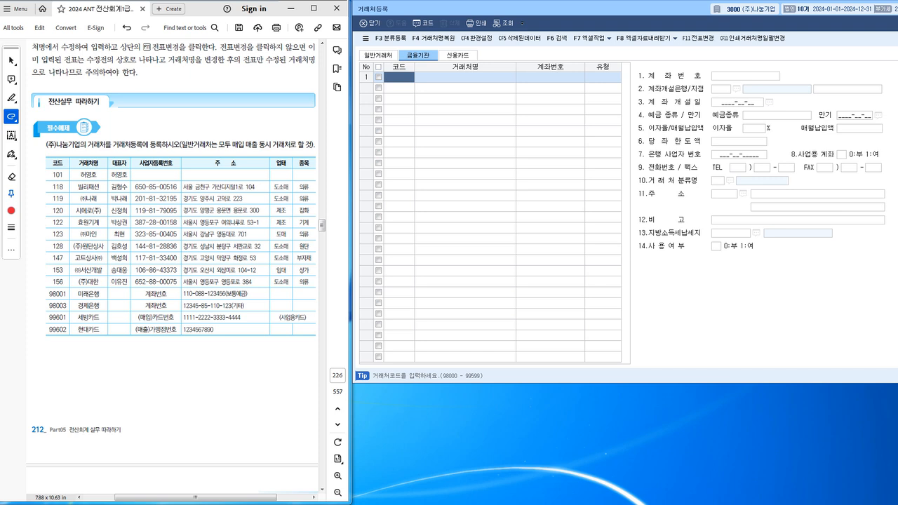
{"action": "left_click", "coordinate": [458, 55]}
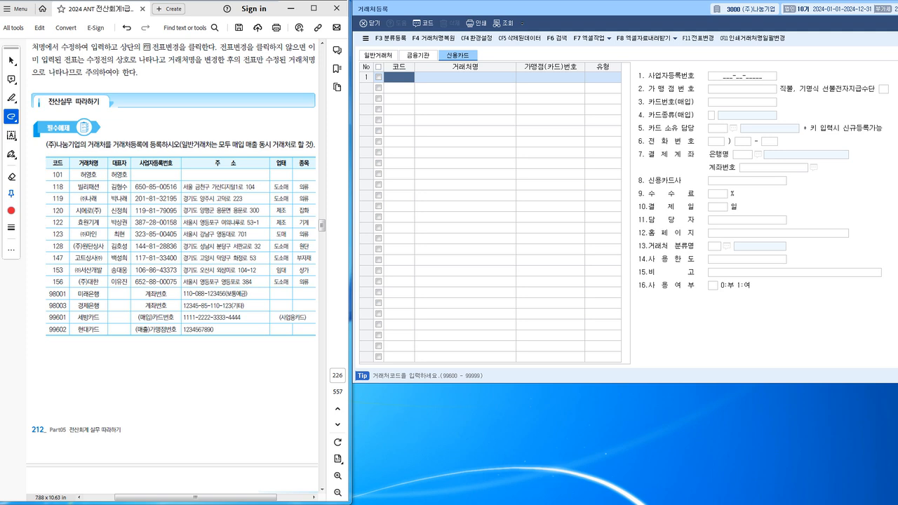
{"action": "left_click", "coordinate": [377, 55]}
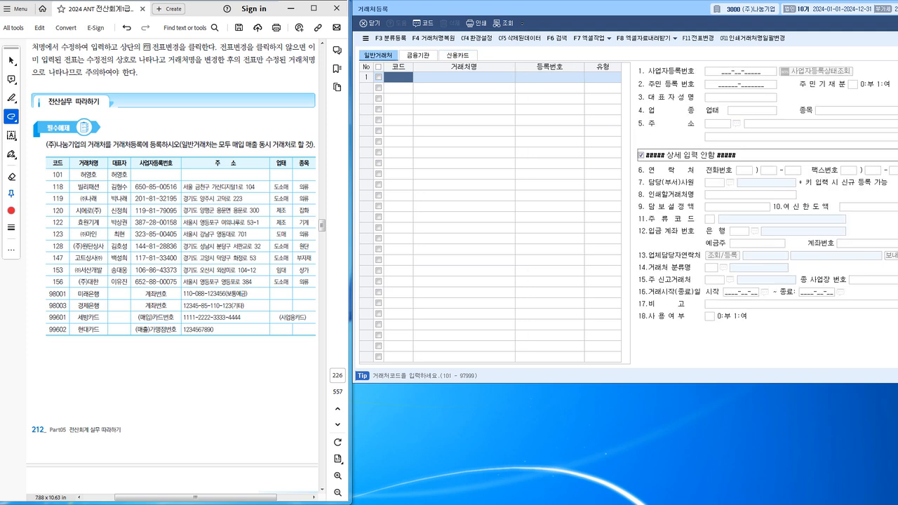
{"action": "left_click", "coordinate": [418, 56]}
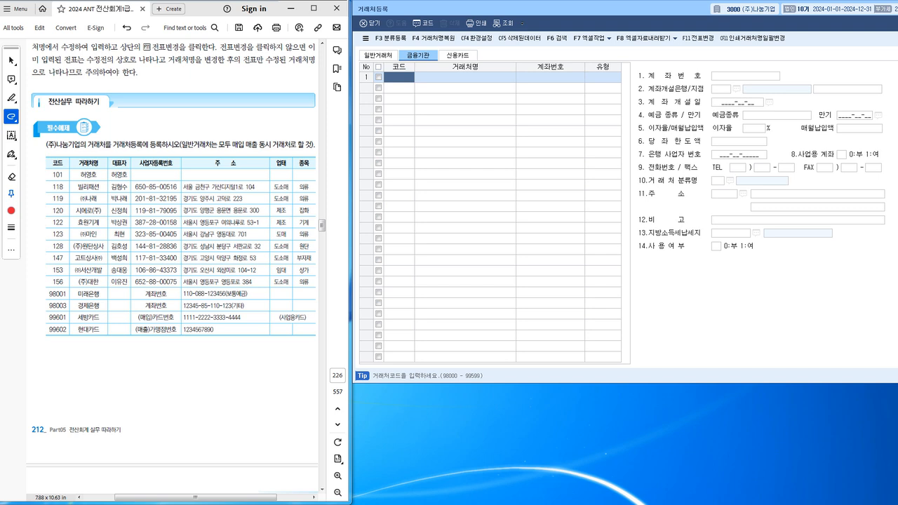
{"action": "left_click", "coordinate": [457, 56]}
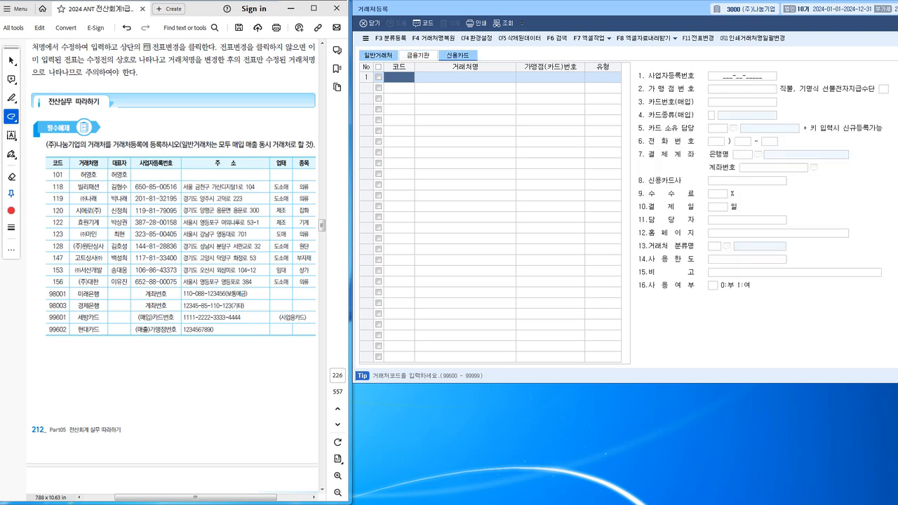
{"action": "left_click", "coordinate": [377, 56]}
{"action": "left_click", "coordinate": [418, 55]}
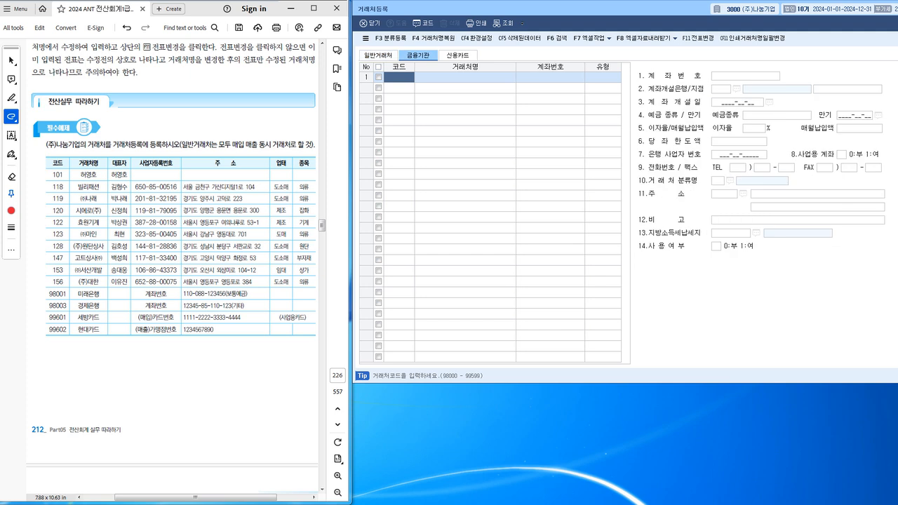
{"action": "left_click", "coordinate": [458, 55]}
{"action": "left_click", "coordinate": [377, 56]}
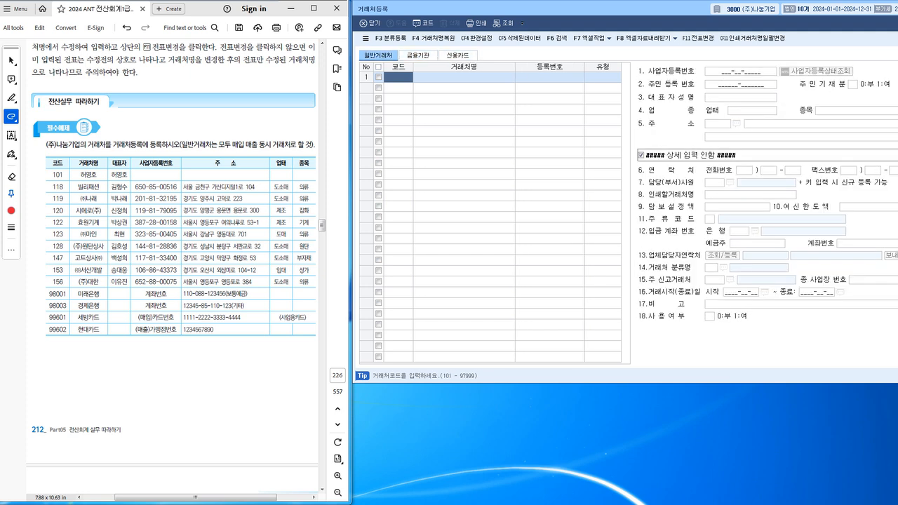
Register partner code 00101 under the individual's name with type 동시, then move to row 2.
{"action": "type", "text": "101"}
{"action": "key", "text": "Return"}
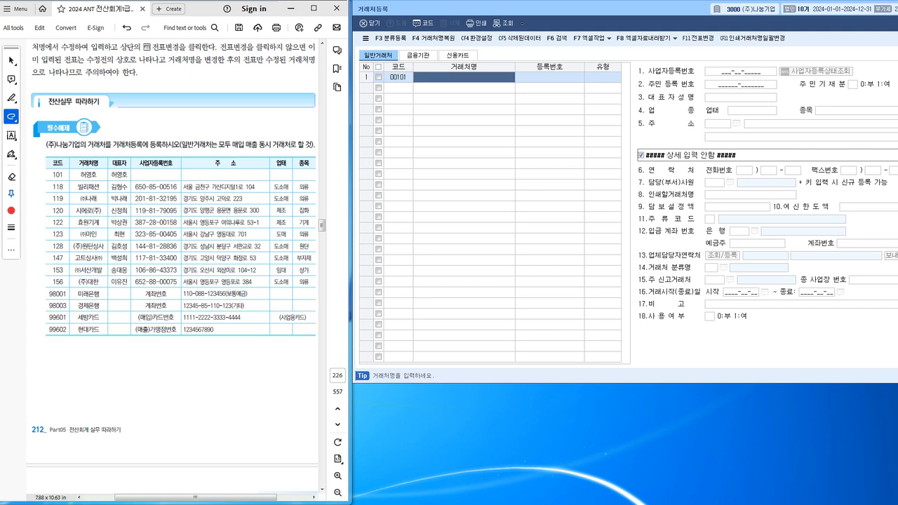
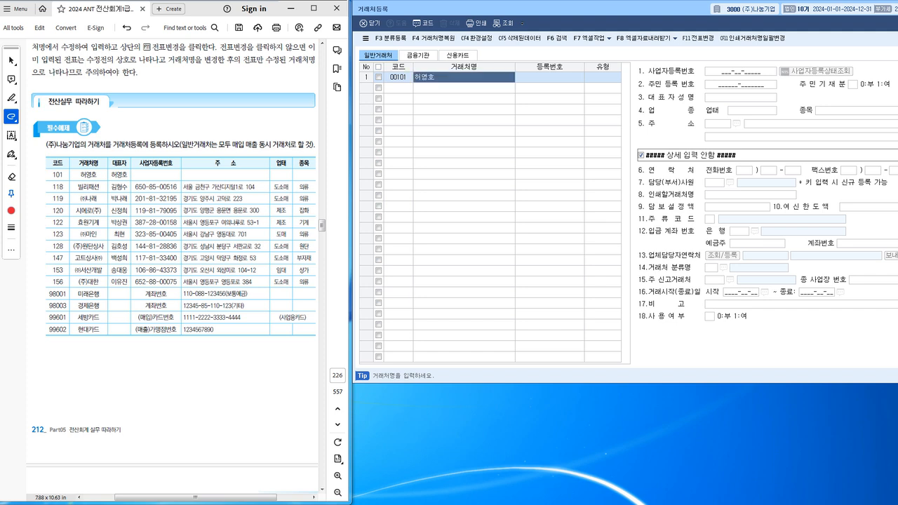
{"action": "key", "text": "Return"}
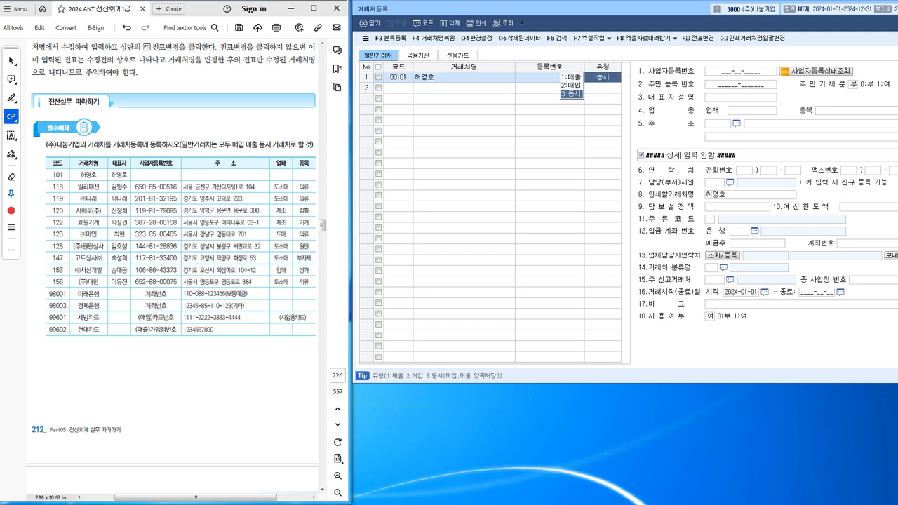
{"action": "key", "text": "Return"}
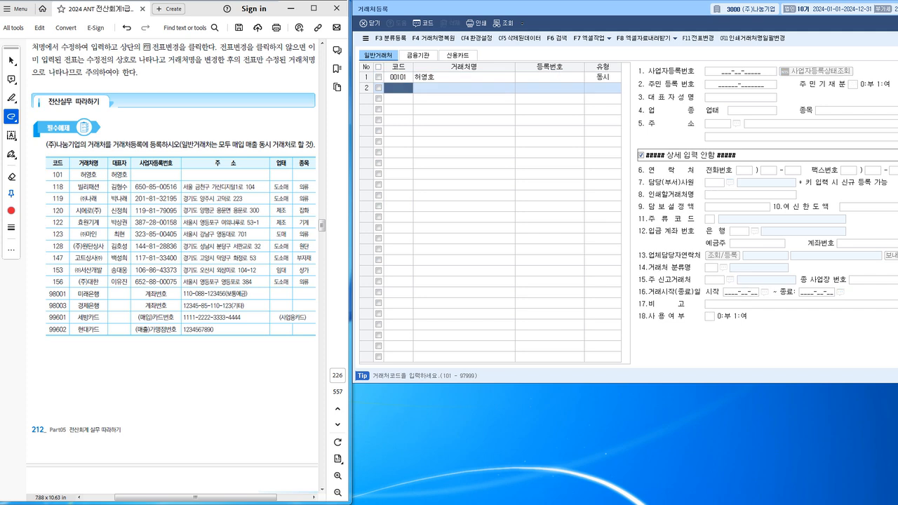
{"action": "left_click", "coordinate": [602, 77]}
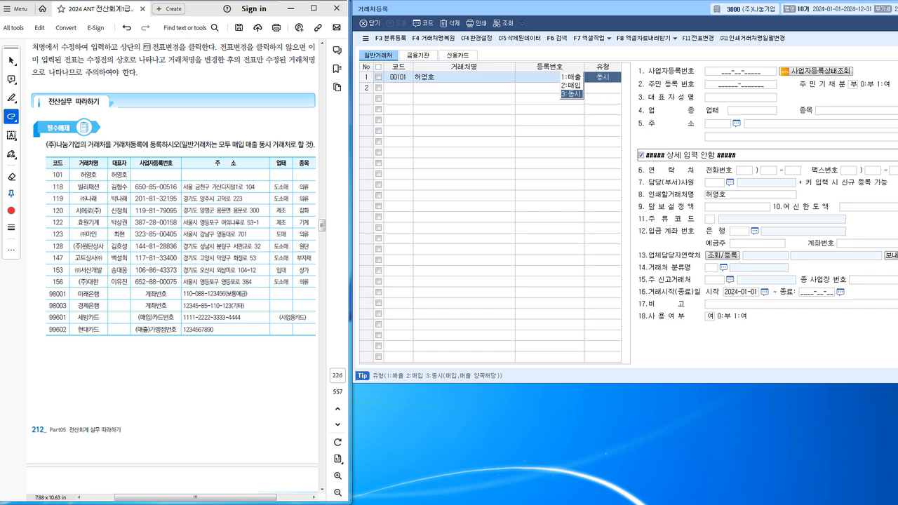
{"action": "key", "text": "Return"}
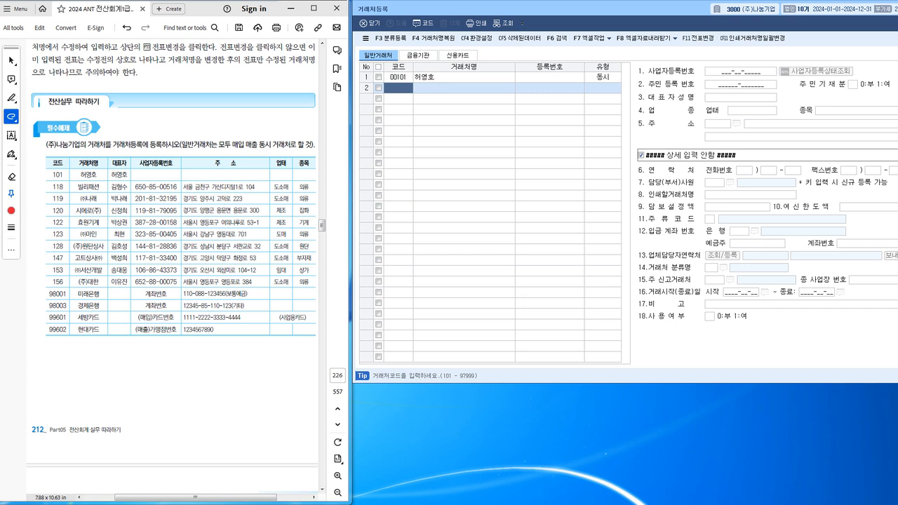
Enter code 118 and name 빌리패션 in row 2, keeping type 동시.
{"action": "type", "text": "118"}
{"action": "key", "text": "Return"}
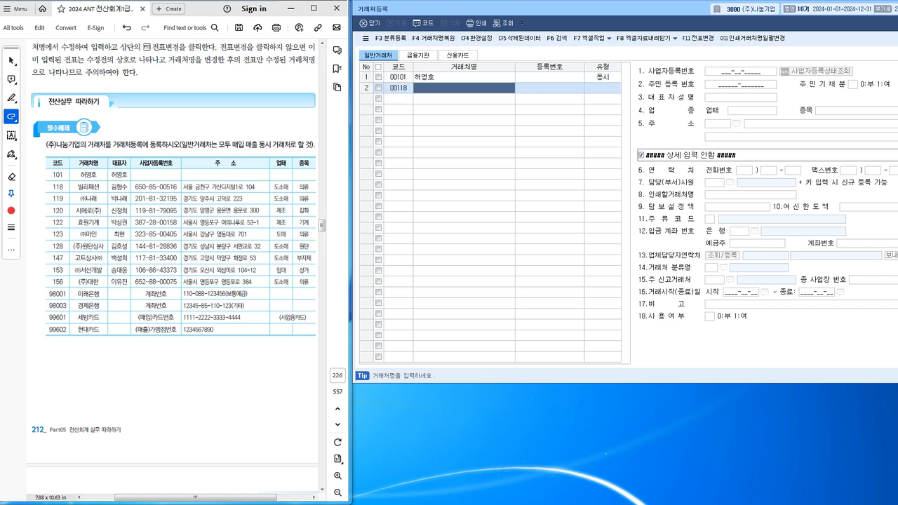
{"action": "type", "text": "빌"}
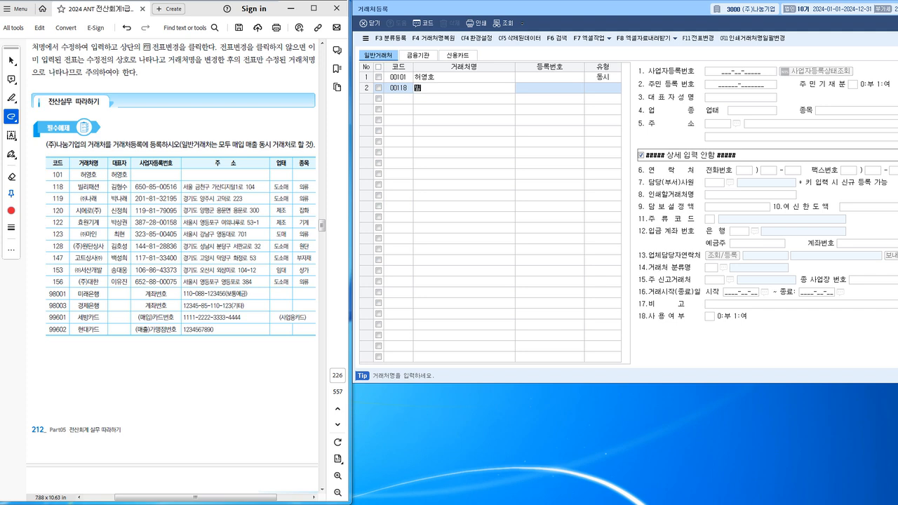
{"action": "type", "text": "리패션"}
{"action": "key", "text": "Return"}
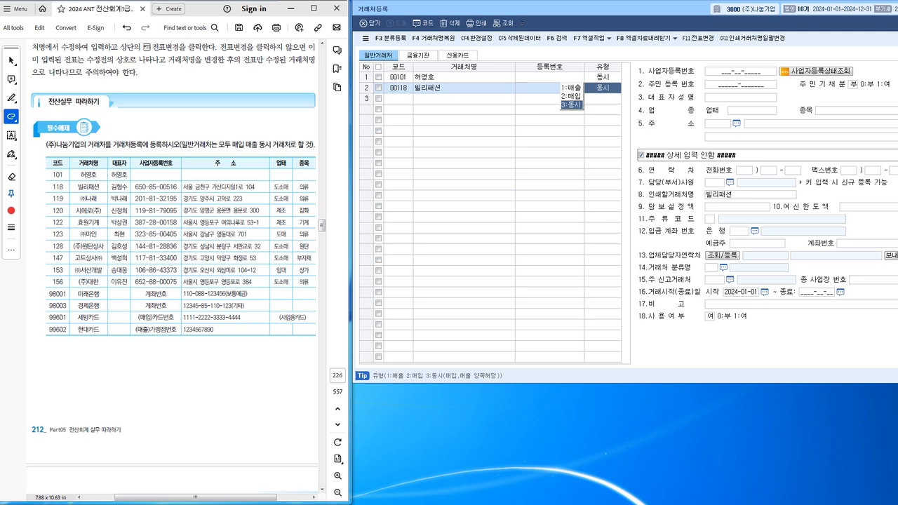
{"action": "key", "text": "Return"}
Underline 모두, the registration number and representative in the textbook, and confirm type 동시.
{"action": "left_click_drag", "start_coordinate": [217, 151], "coordinate": [259, 145]}
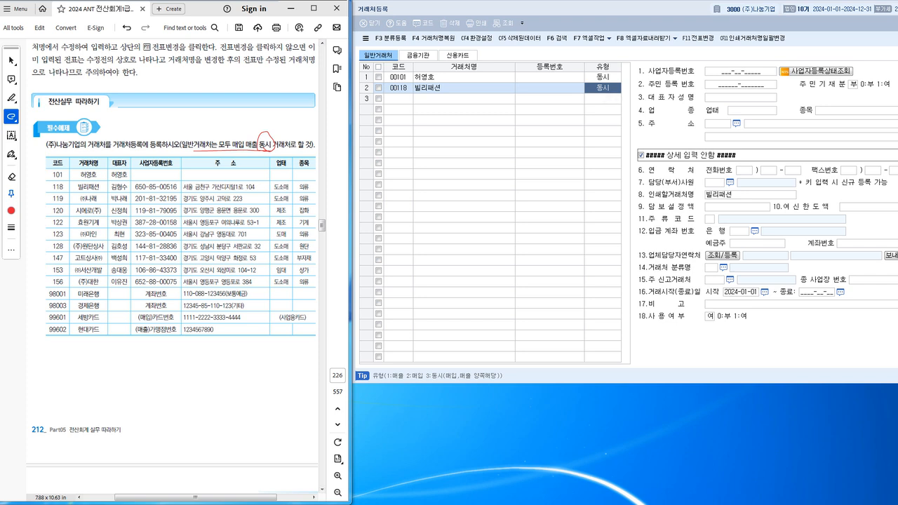
{"action": "left_click", "coordinate": [602, 87]}
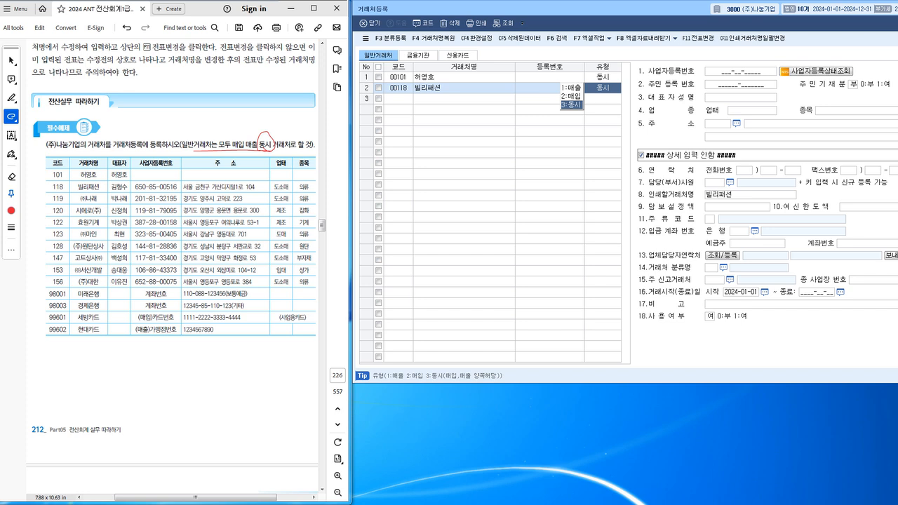
{"action": "key", "text": "Return"}
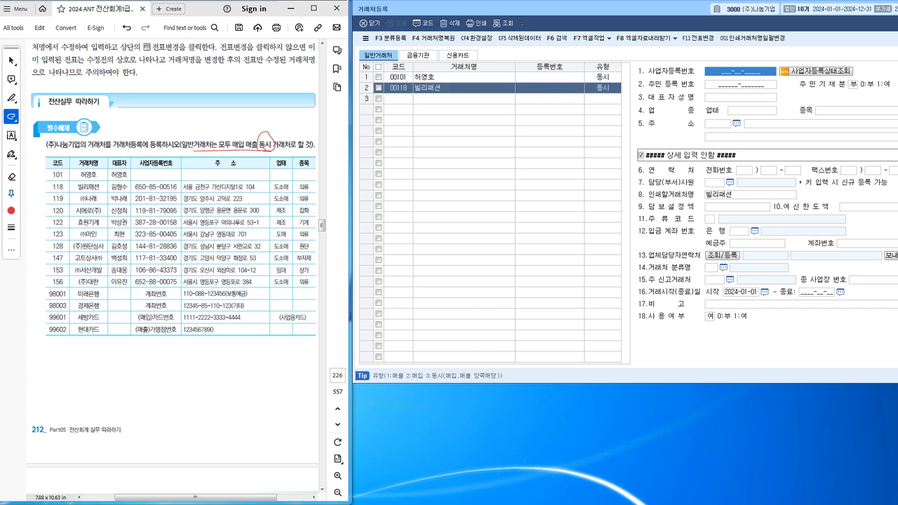
{"action": "left_click_drag", "start_coordinate": [136, 192], "coordinate": [175, 192]}
{"action": "left_click_drag", "start_coordinate": [112, 194], "coordinate": [316, 190]}
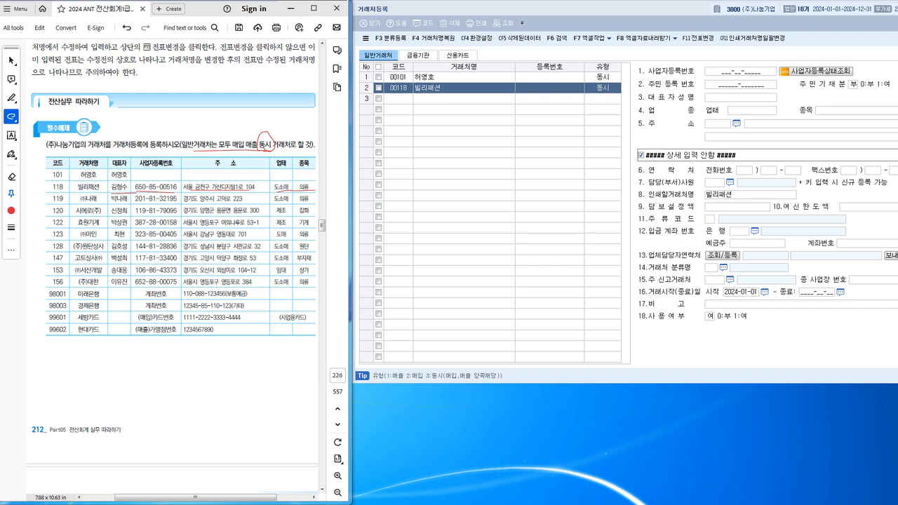
{"action": "left_click", "coordinate": [740, 72]}
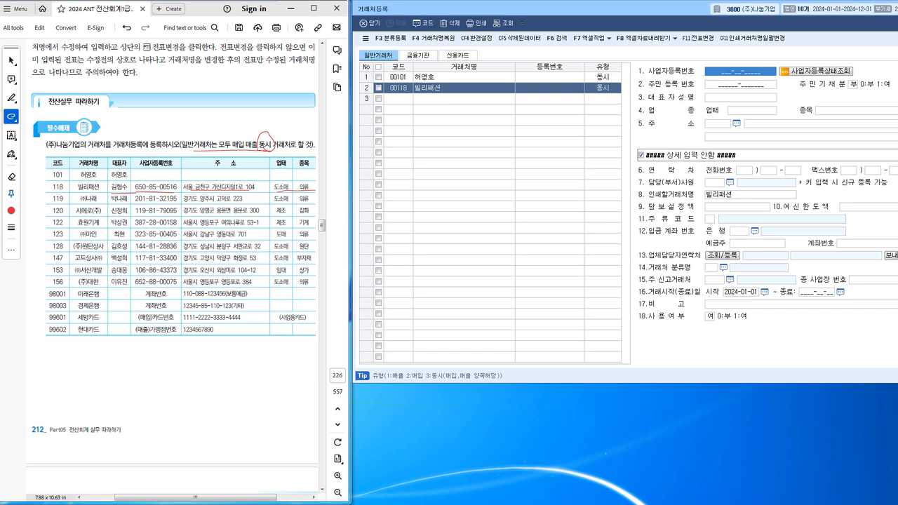
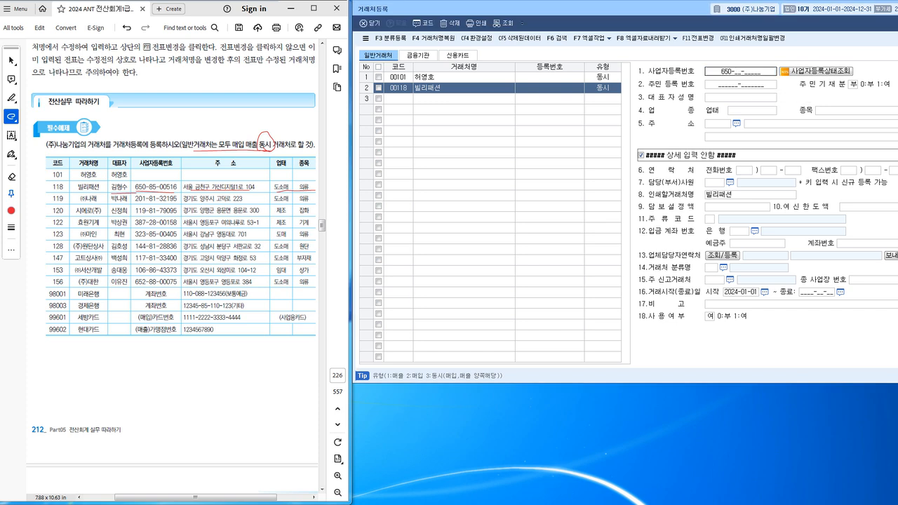
{"action": "key", "text": "Return"}
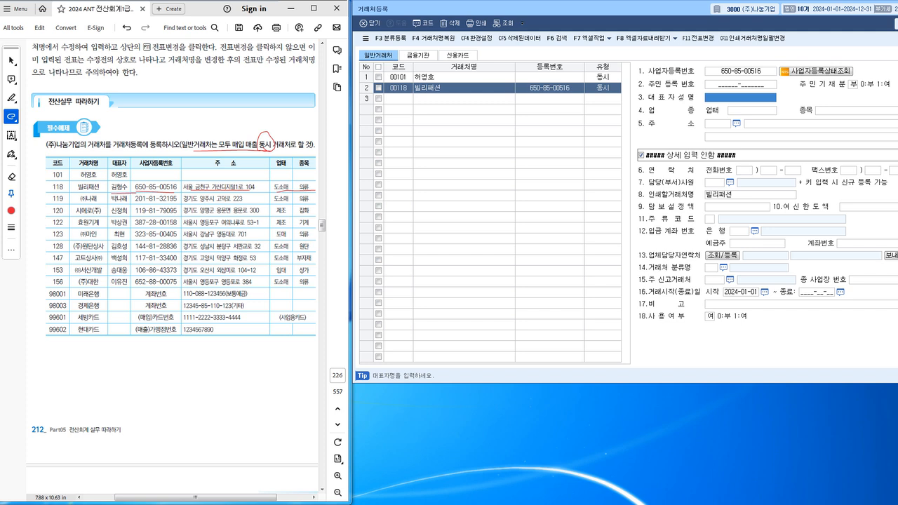
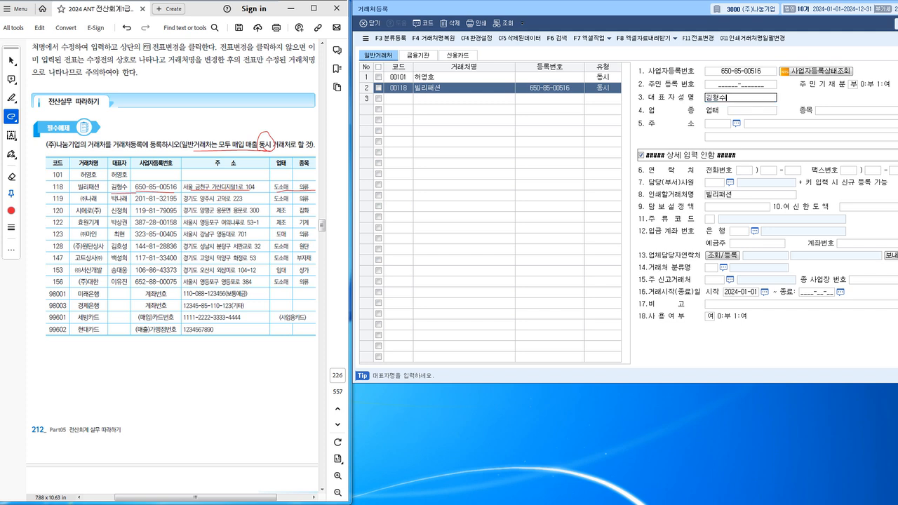
{"action": "key", "text": "Return"}
{"action": "type", "text": "도소매"}
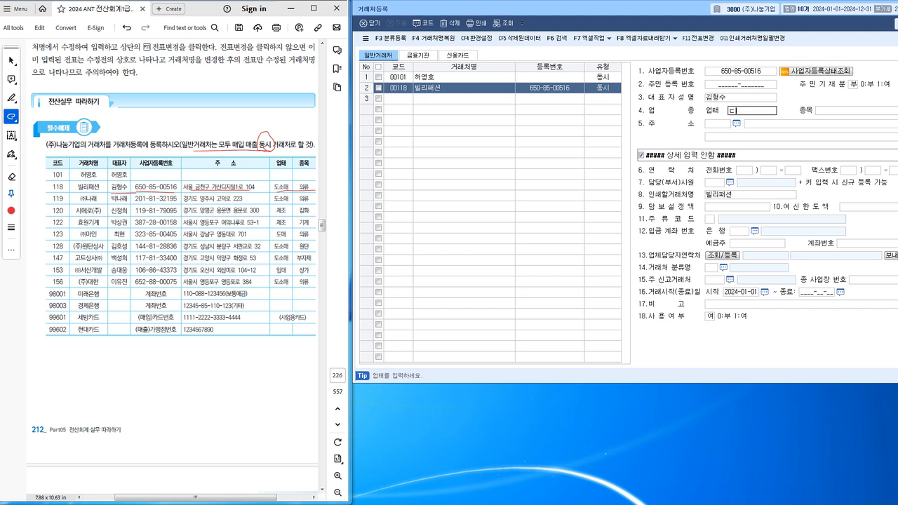
{"action": "key", "text": "Return"}
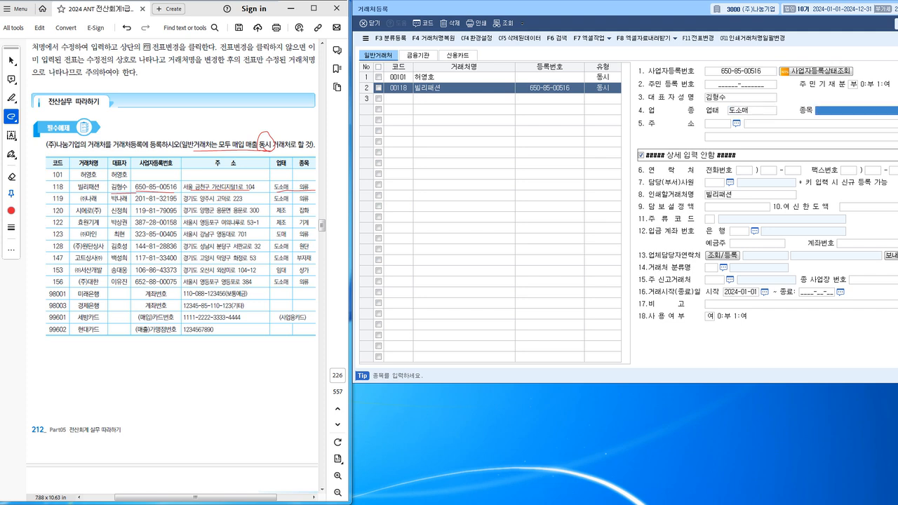
{"action": "type", "text": "의"}
{"action": "key", "text": "BackSpace"}
{"action": "key", "text": "BackSpace"}
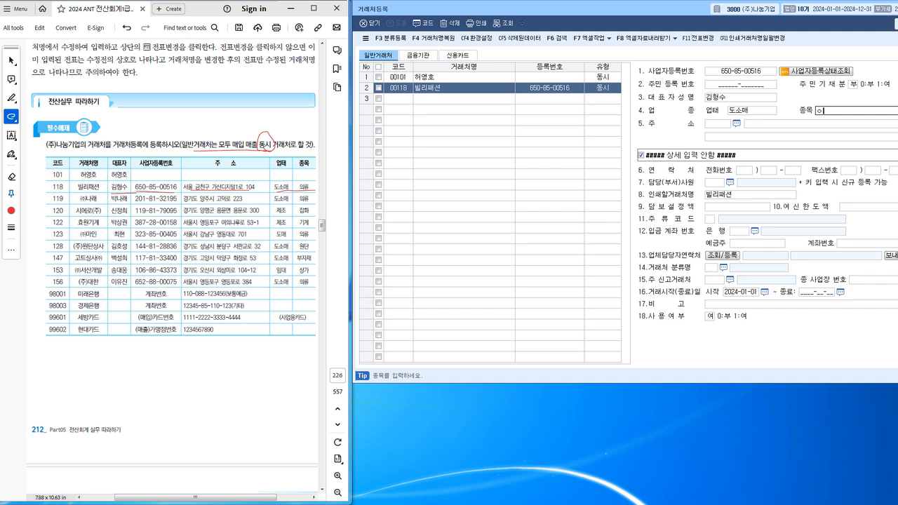
{"action": "type", "text": "의류"}
{"action": "key", "text": "Return"}
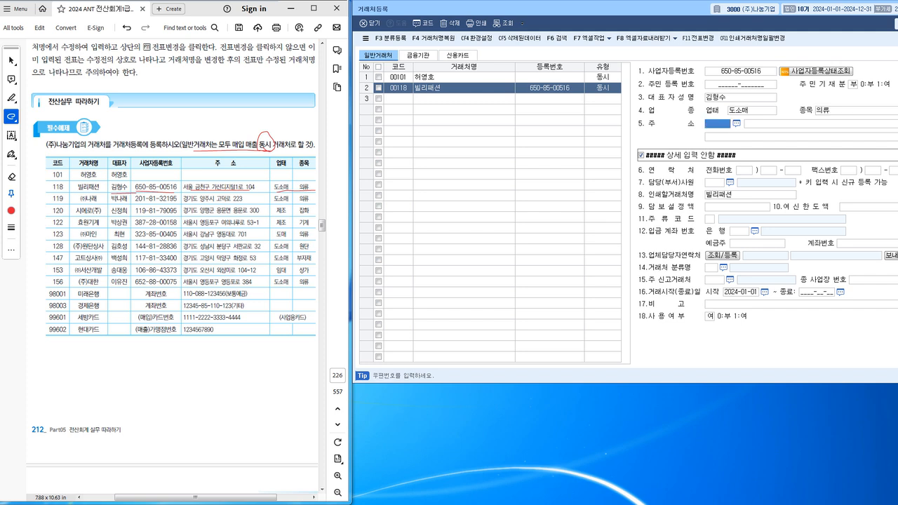
Search the business's road address in the postal-code lookup and fill it into the record.
{"action": "left_click", "coordinate": [736, 123]}
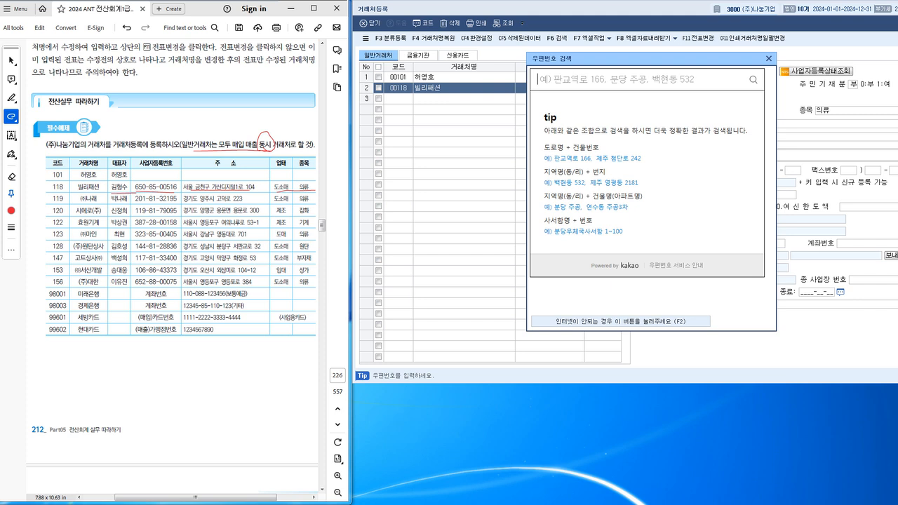
{"action": "mouse_move", "coordinate": [214, 183]}
{"action": "left_mouse_down"}
{"action": "mouse_move", "coordinate": [258, 179]}
{"action": "mouse_move", "coordinate": [260, 190]}
{"action": "left_mouse_up"}
{"action": "left_click", "coordinate": [593, 80]}
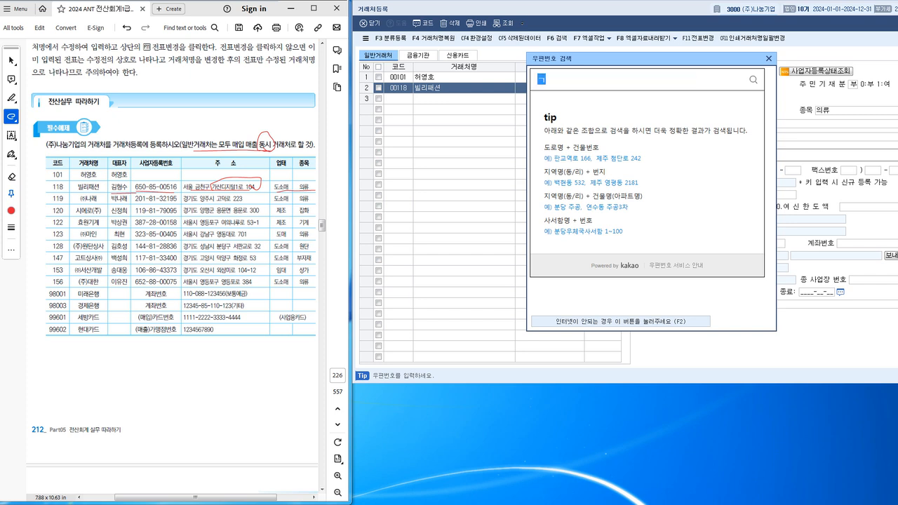
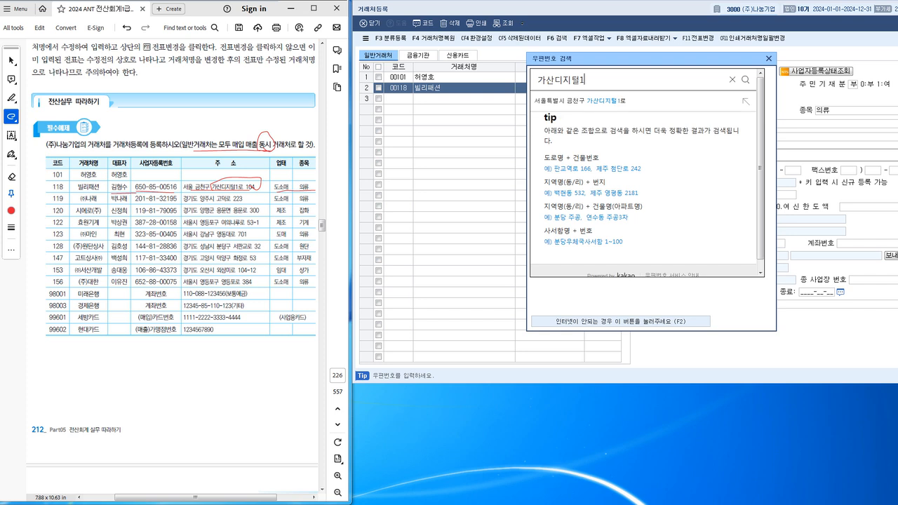
{"action": "key", "text": "Return"}
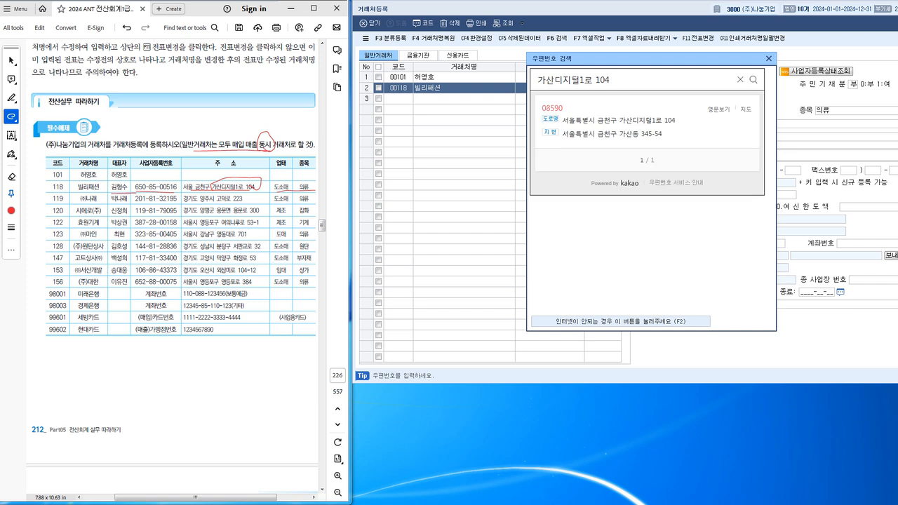
{"action": "left_click", "coordinate": [619, 121]}
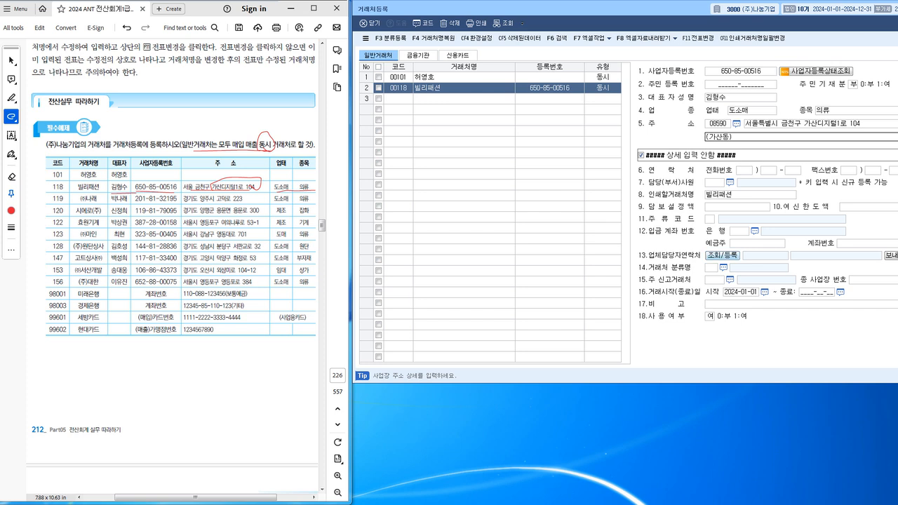
Set the contact-person entry to 1 (in use), close the list, and start a new partner row.
{"action": "left_click", "coordinate": [723, 256]}
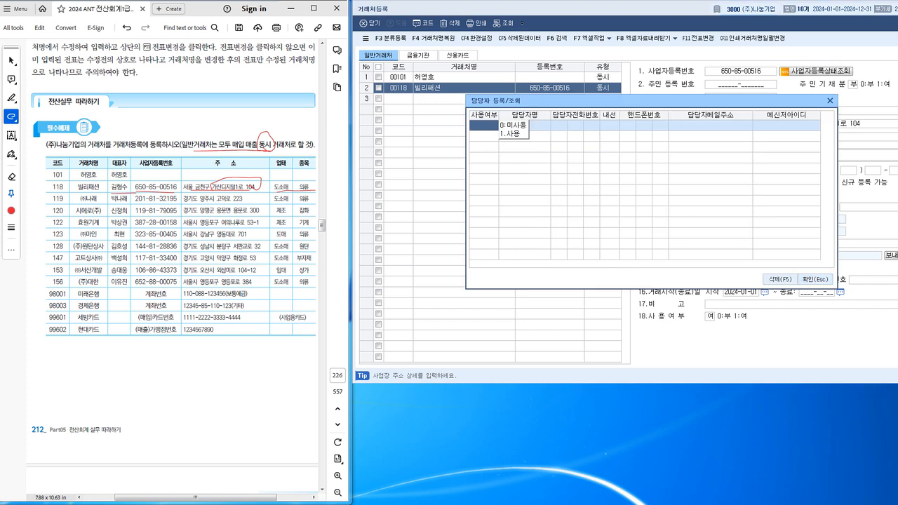
{"action": "key", "text": "1"}
{"action": "key", "text": "Return"}
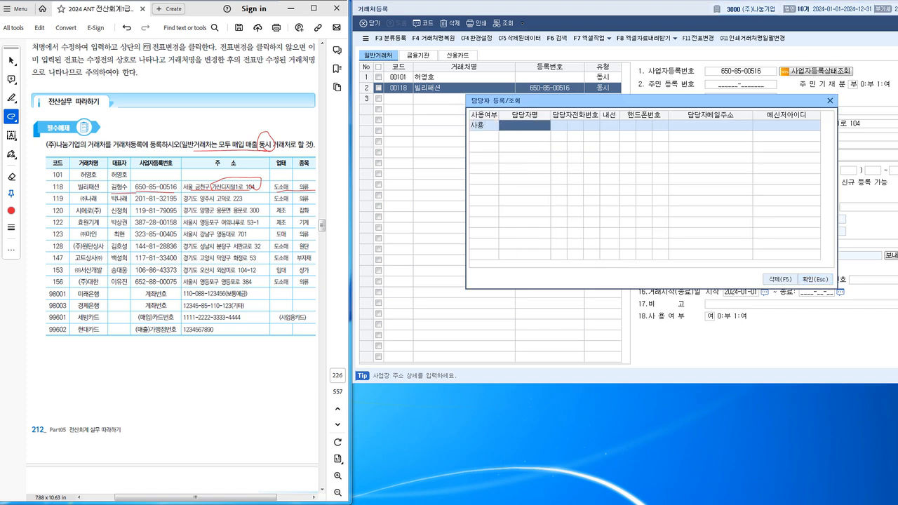
{"action": "left_click", "coordinate": [710, 125]}
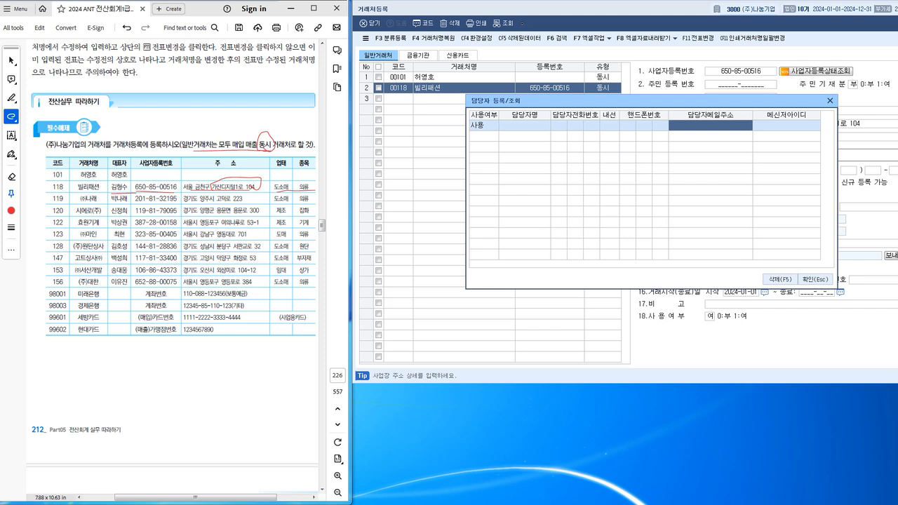
{"action": "left_click", "coordinate": [816, 279]}
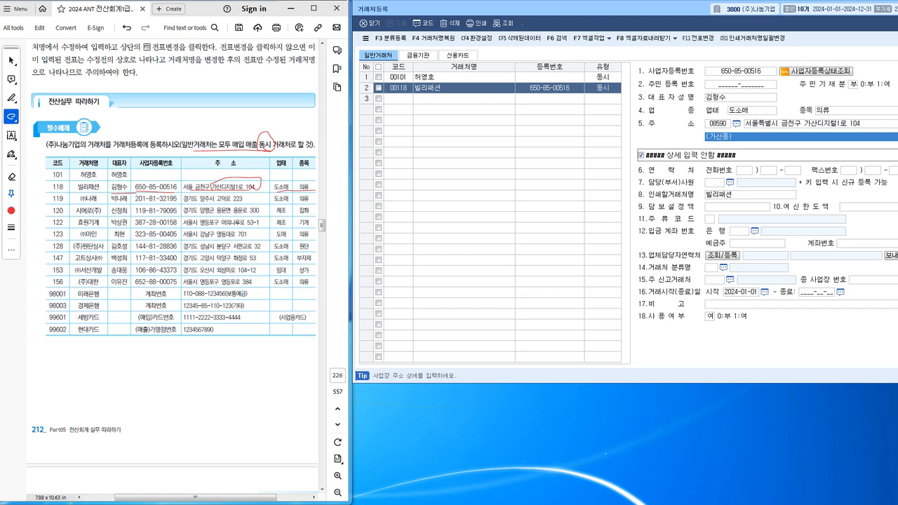
{"action": "key", "text": "Return"}
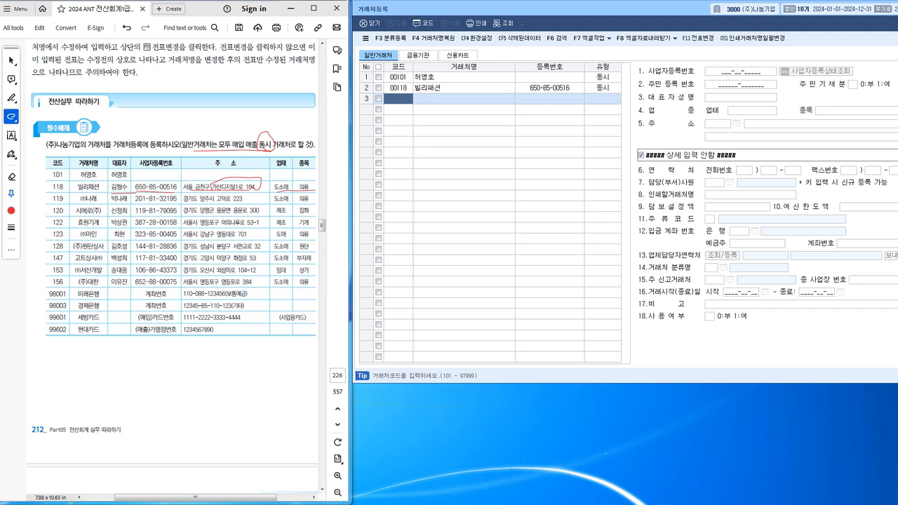
Enter code 119 and name (주)나래 in row 3, keeping type 동시.
{"action": "type", "text": "119"}
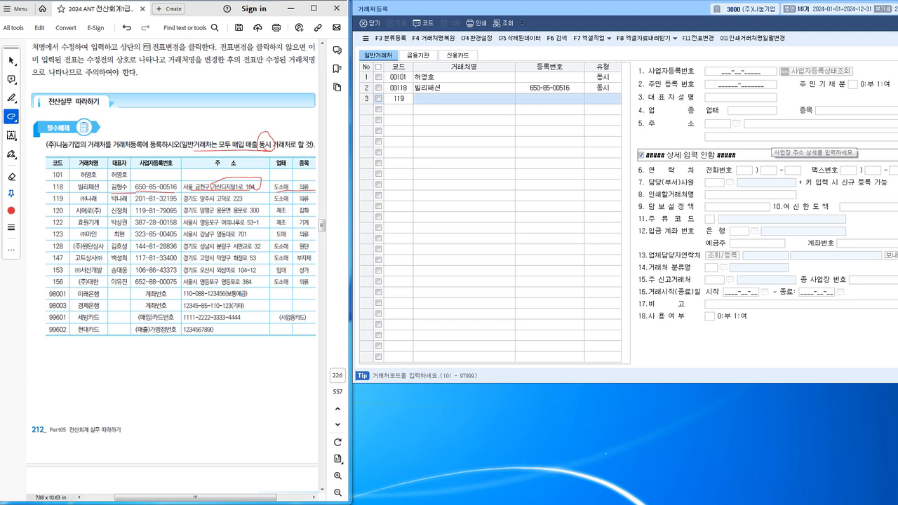
{"action": "key", "text": "Return"}
{"action": "type", "text": "ㅂ"}
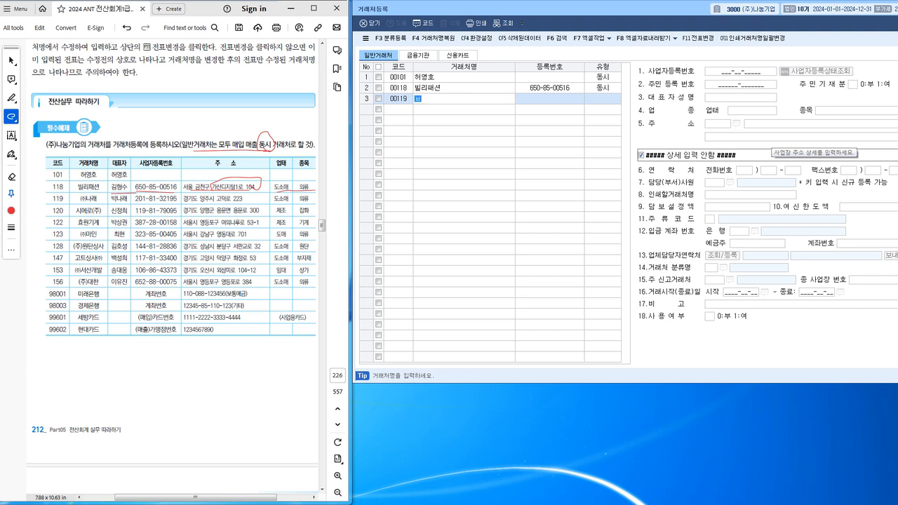
{"action": "key", "text": "BackSpace"}
{"action": "type", "text": "(주)나래"}
{"action": "key", "text": "Return"}
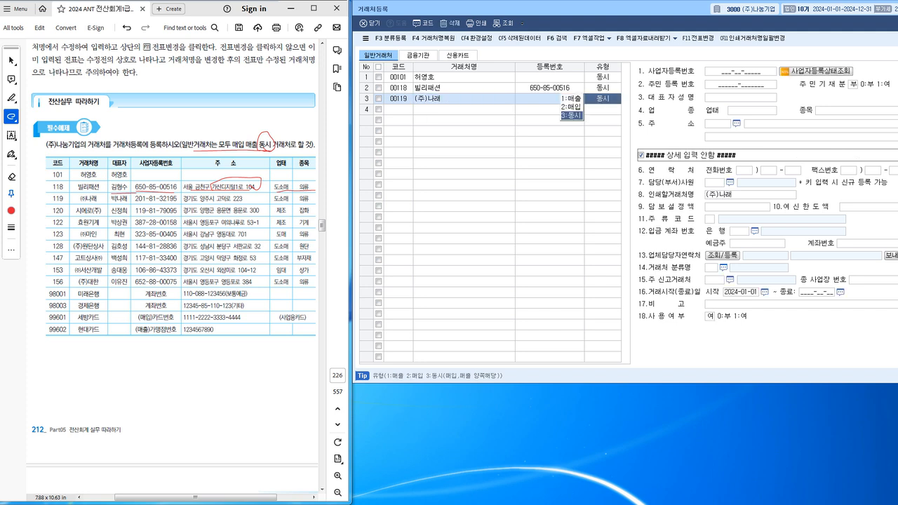
{"action": "key", "text": "Return"}
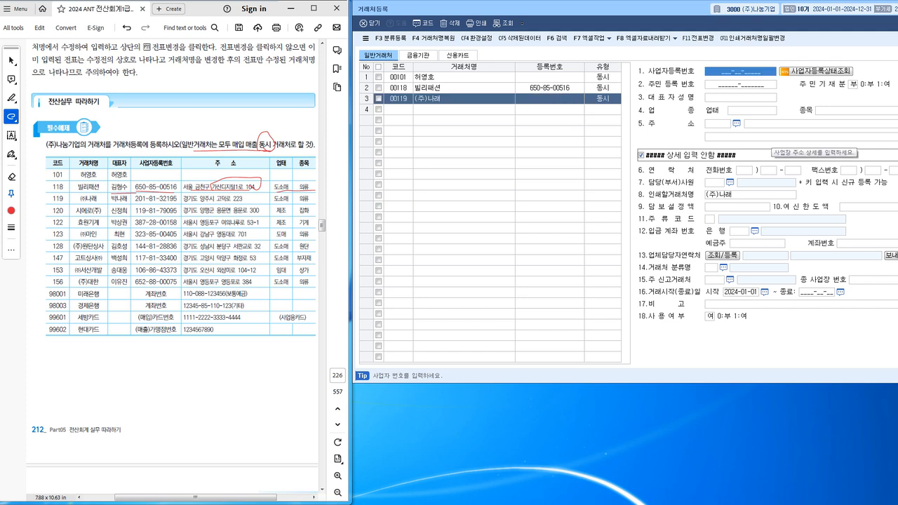
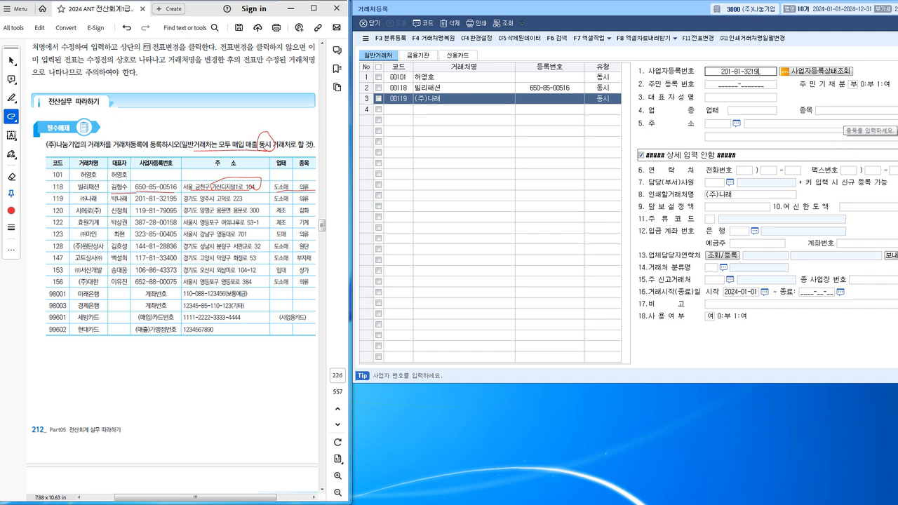
{"action": "key", "text": "Return"}
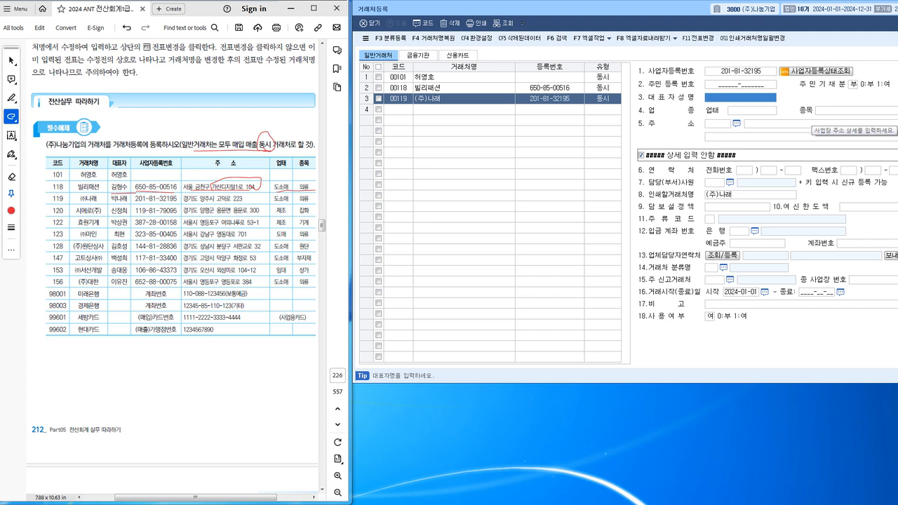
{"action": "key", "text": "Return"}
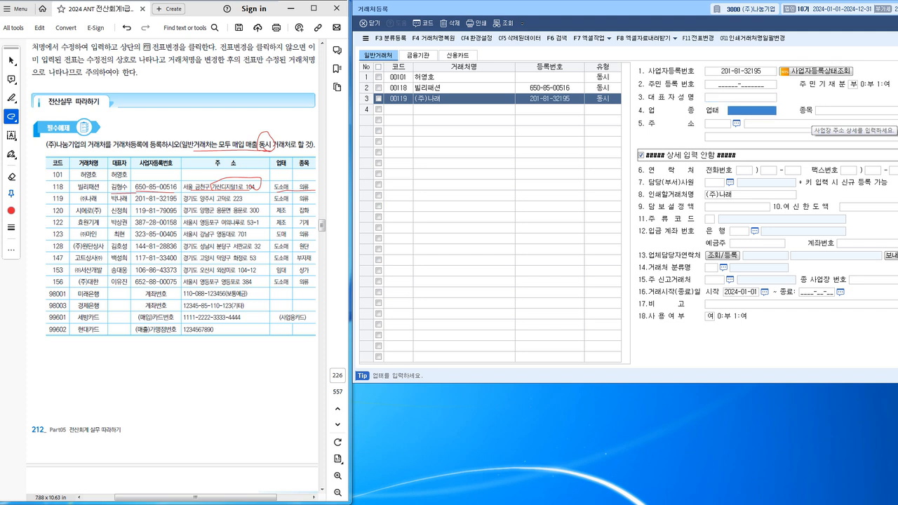
{"action": "key", "text": "Up"}
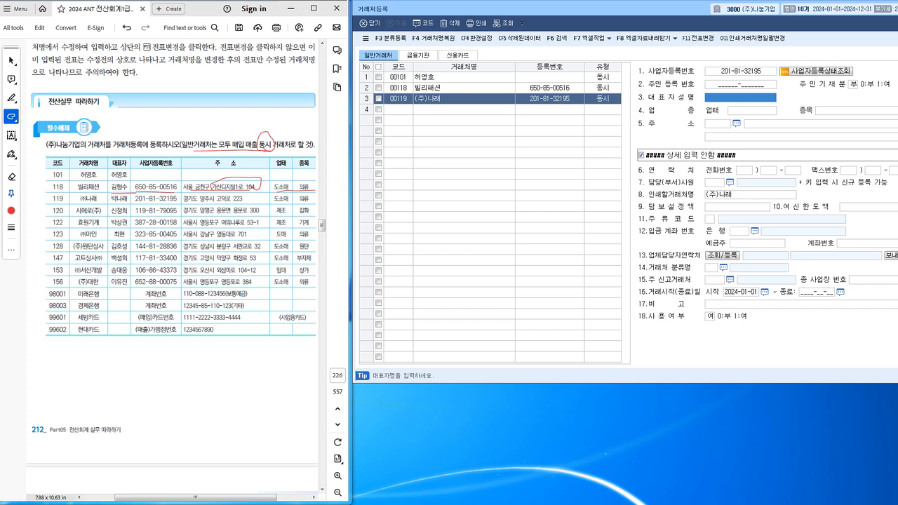
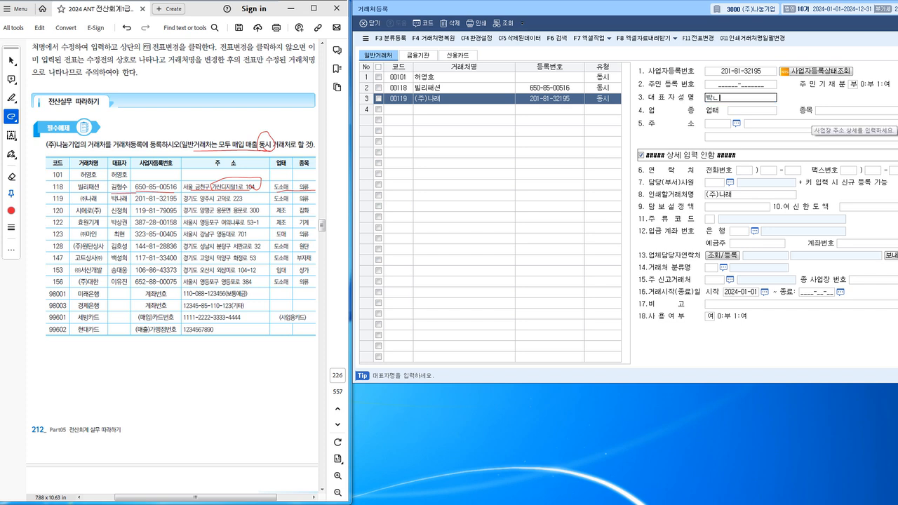
{"action": "key", "text": "Return"}
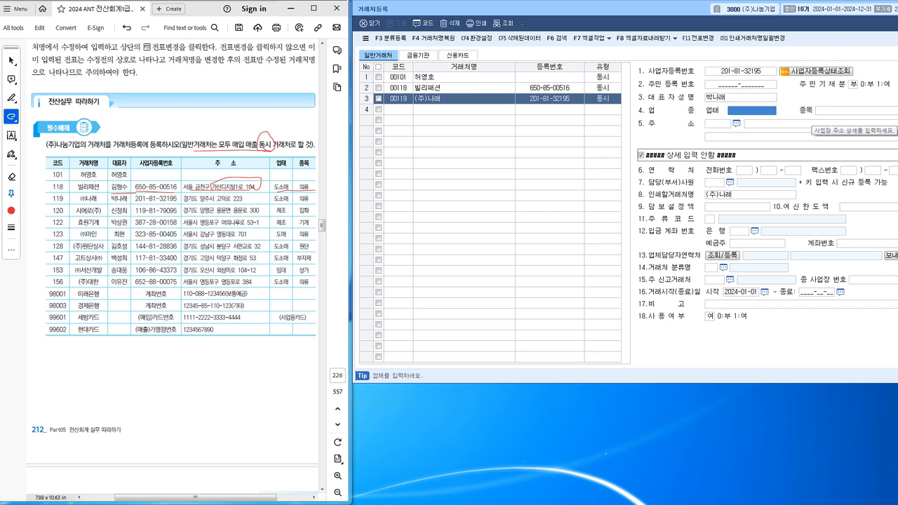
{"action": "type", "text": "도소매"}
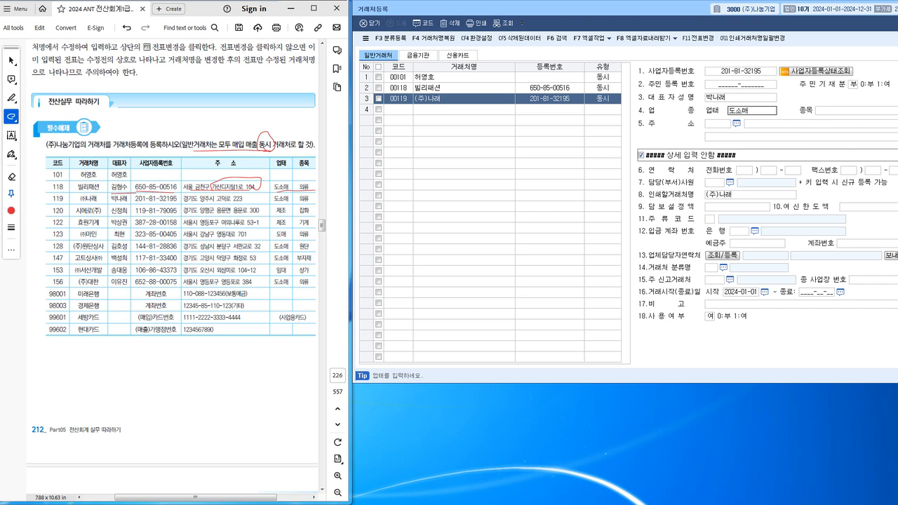
{"action": "key", "text": "Return"}
{"action": "type", "text": "의류"}
{"action": "key", "text": "Return"}
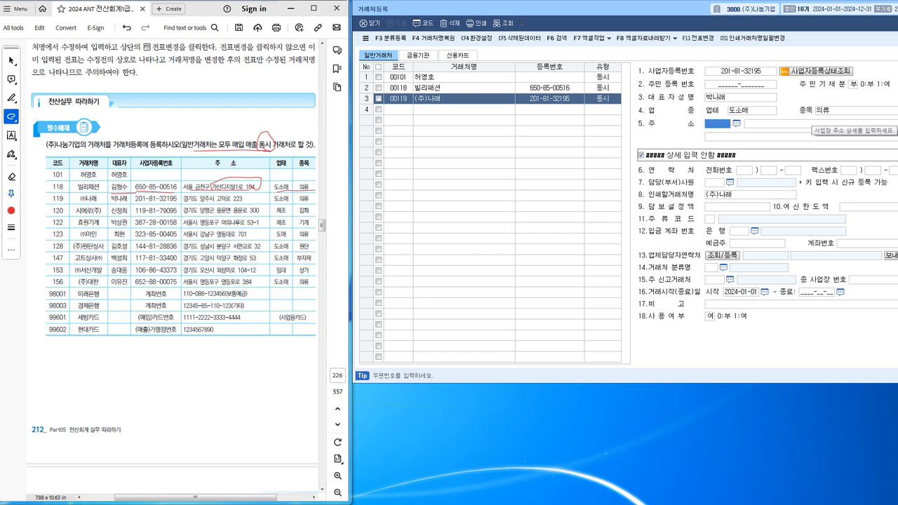
Look up (주)나래's business address via the postal-code search, select it, and move to row 4.
{"action": "key", "text": "F2"}
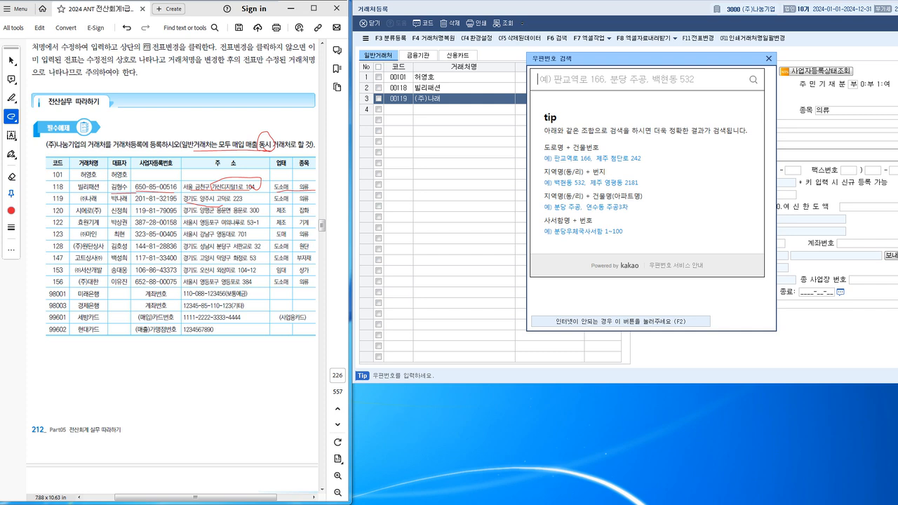
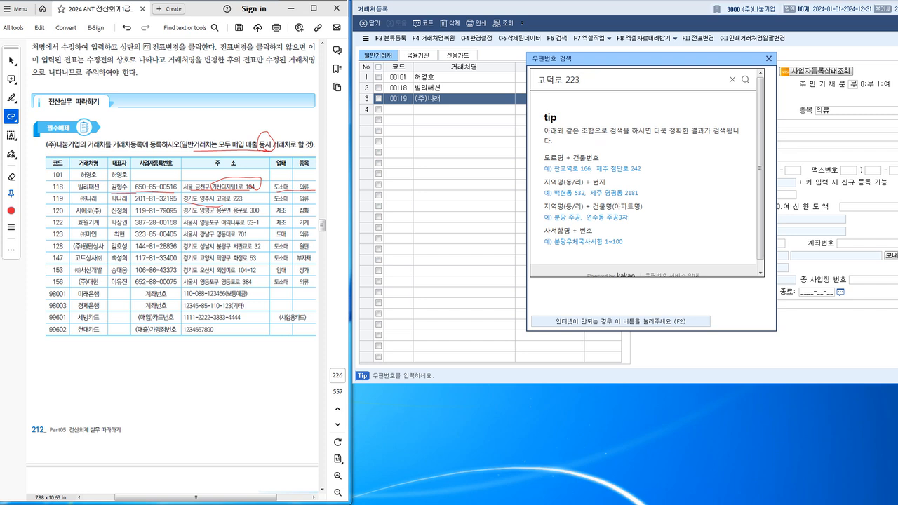
{"action": "key", "text": "Return"}
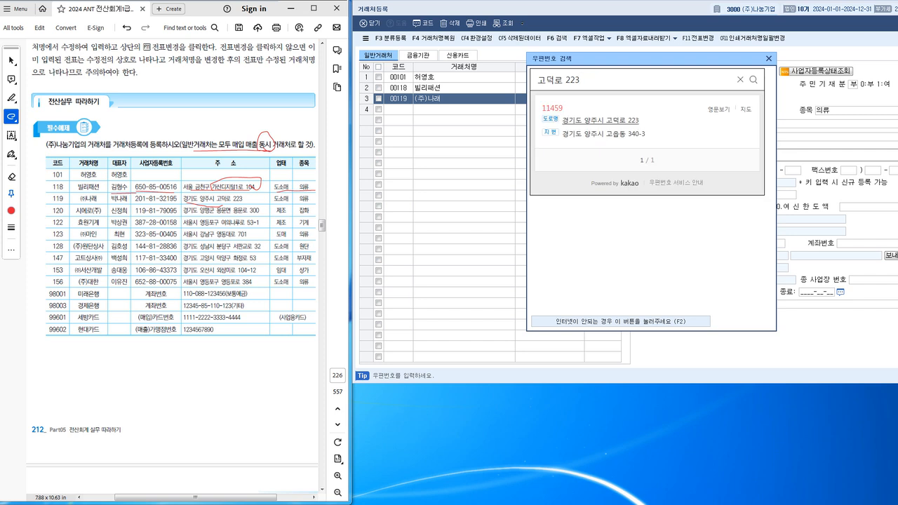
{"action": "left_click", "coordinate": [601, 120]}
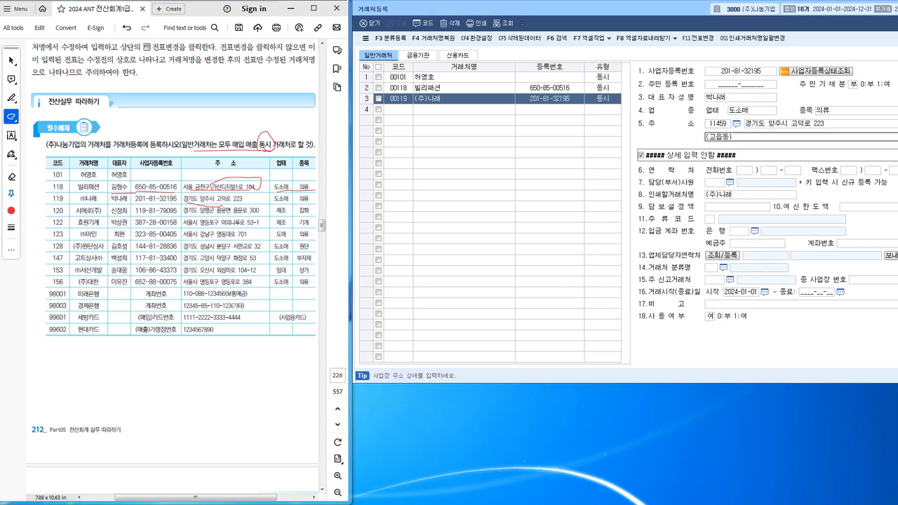
{"action": "key", "text": "Return"}
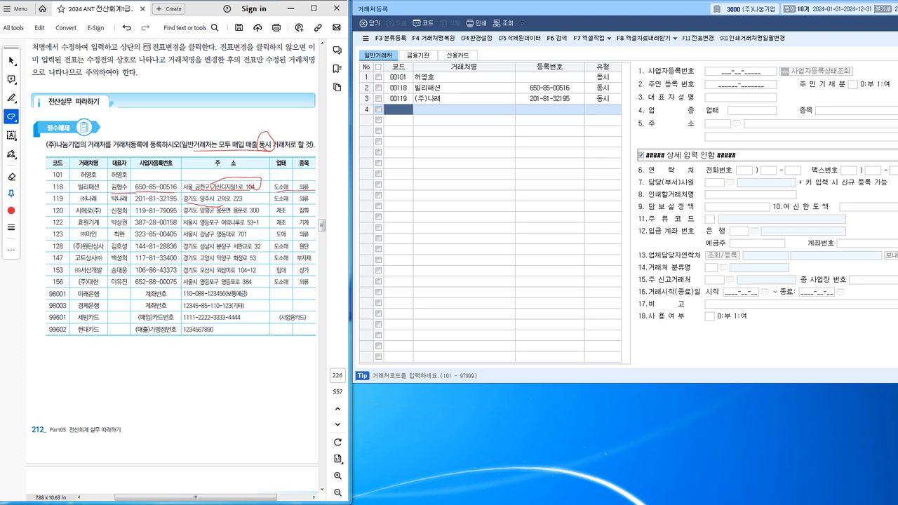
Enter code 120 and name 시에로(주) in row 4, keeping type 동시.
{"action": "type", "text": "120"}
{"action": "key", "text": "Return"}
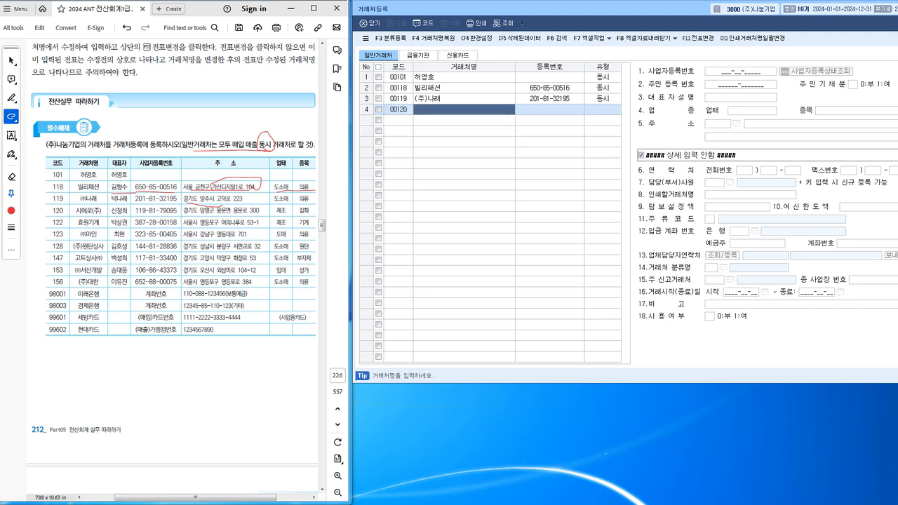
{"action": "type", "text": "시에"}
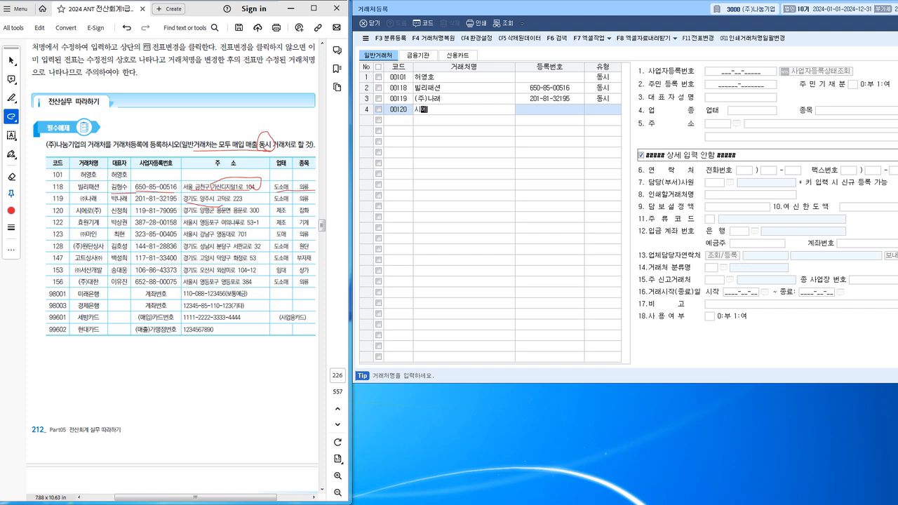
{"action": "type", "text": "로(주)"}
{"action": "key", "text": "Return"}
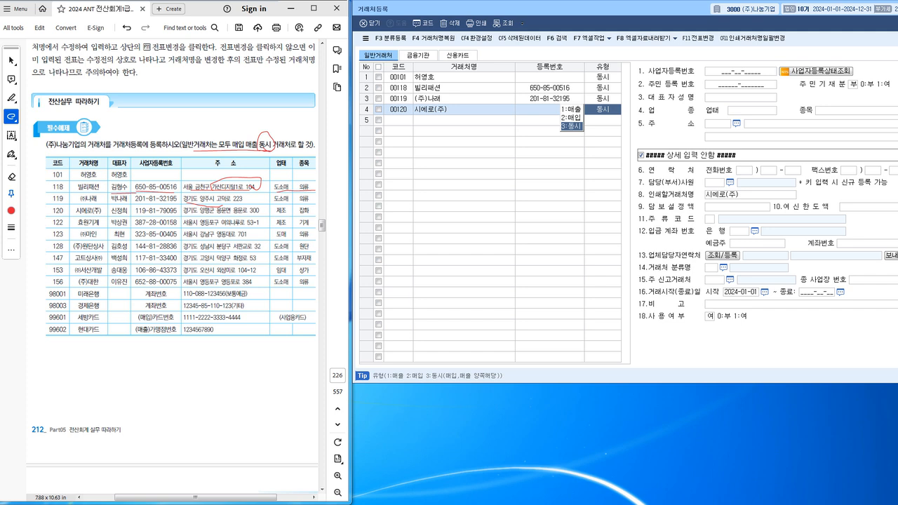
{"action": "key", "text": "Return"}
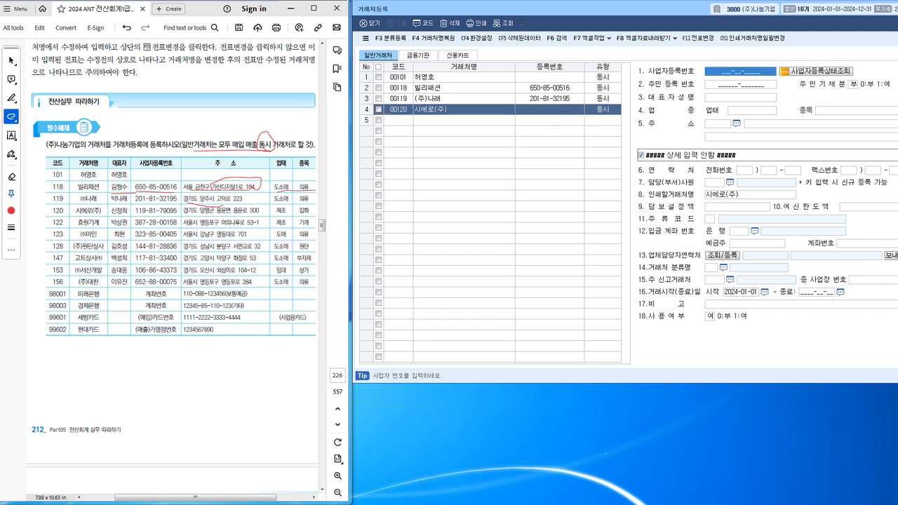
{"action": "type", "text": "ㅅ"}
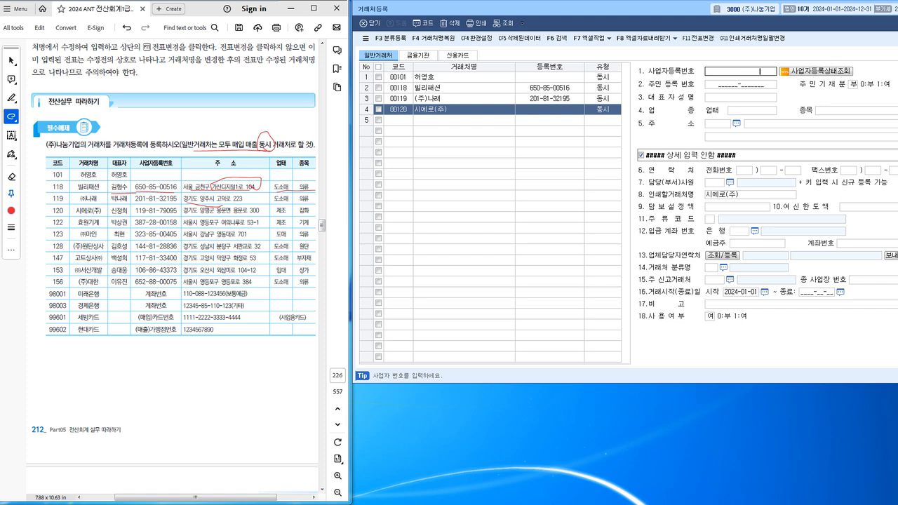
{"action": "key", "text": "Return"}
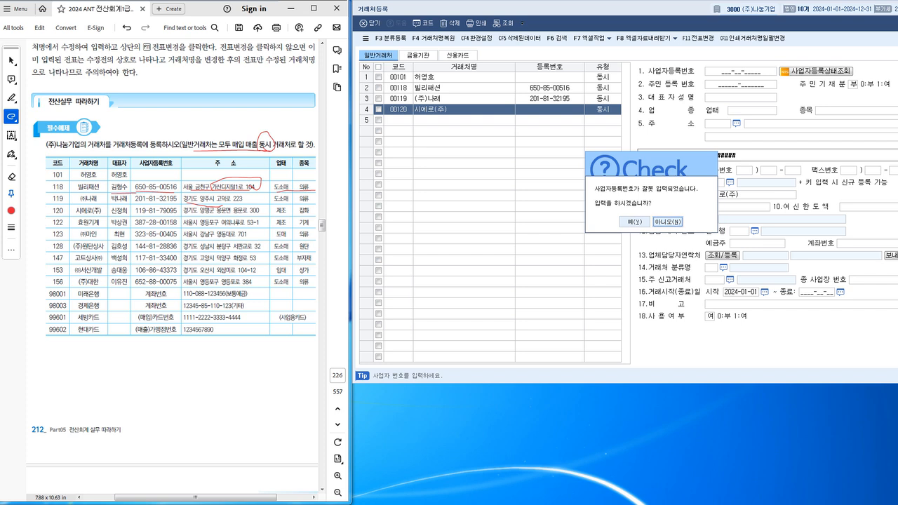
{"action": "key", "text": "Return"}
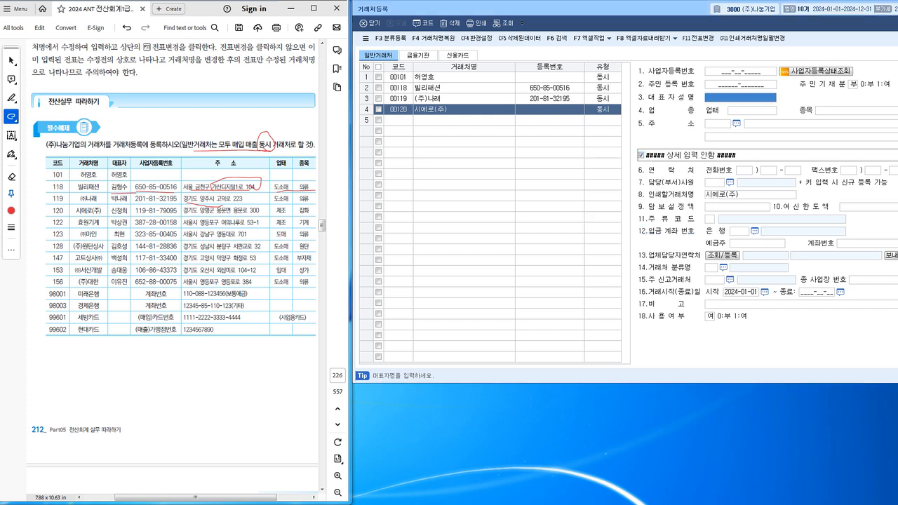
{"action": "left_click", "coordinate": [727, 71]}
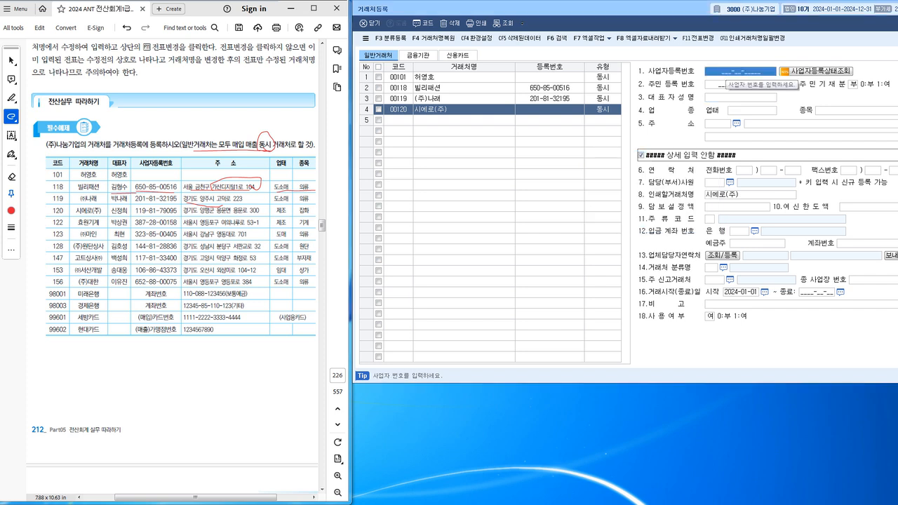
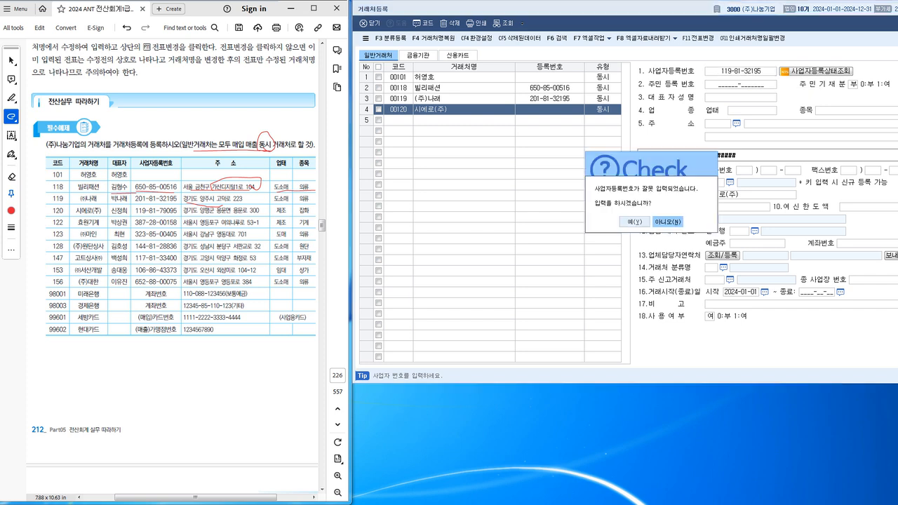
{"action": "key", "text": "Left"}
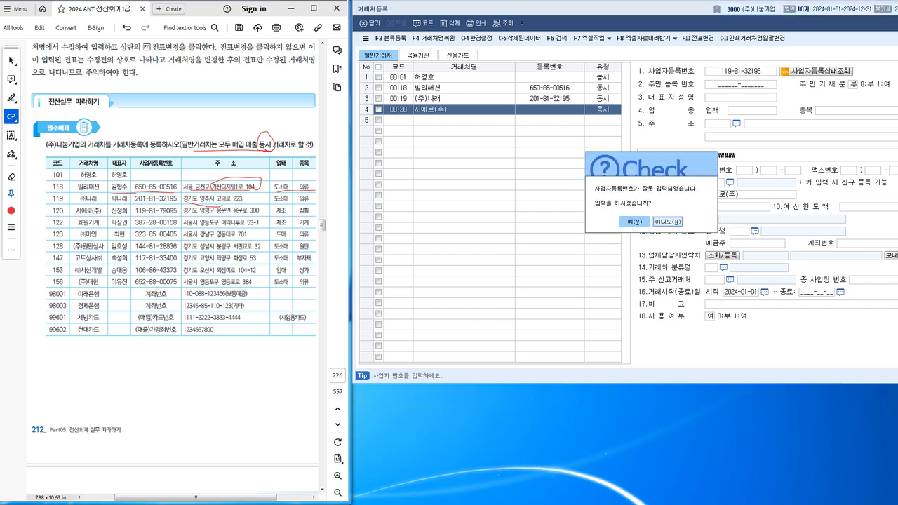
{"action": "key", "text": "Return"}
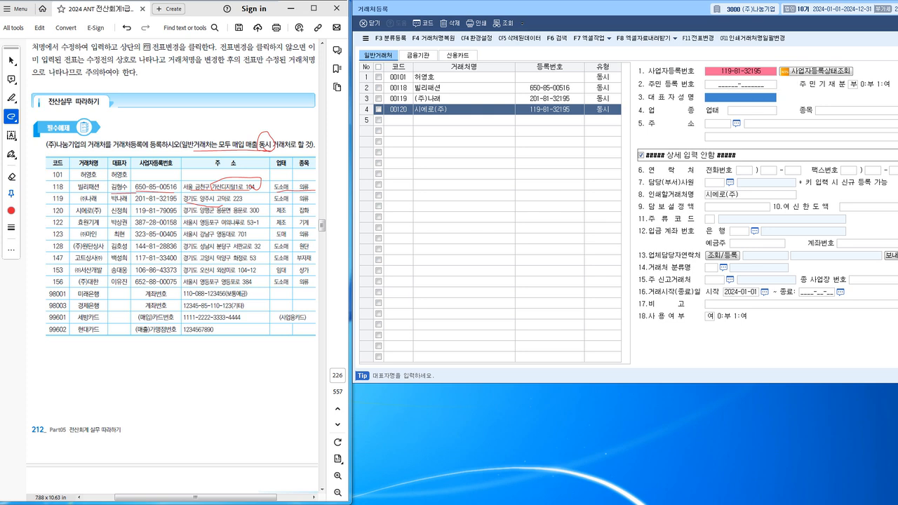
Correct 시에로(주)'s business registration number by retyping 113790.
{"action": "left_click", "coordinate": [724, 71]}
{"action": "left_click", "coordinate": [724, 71]}
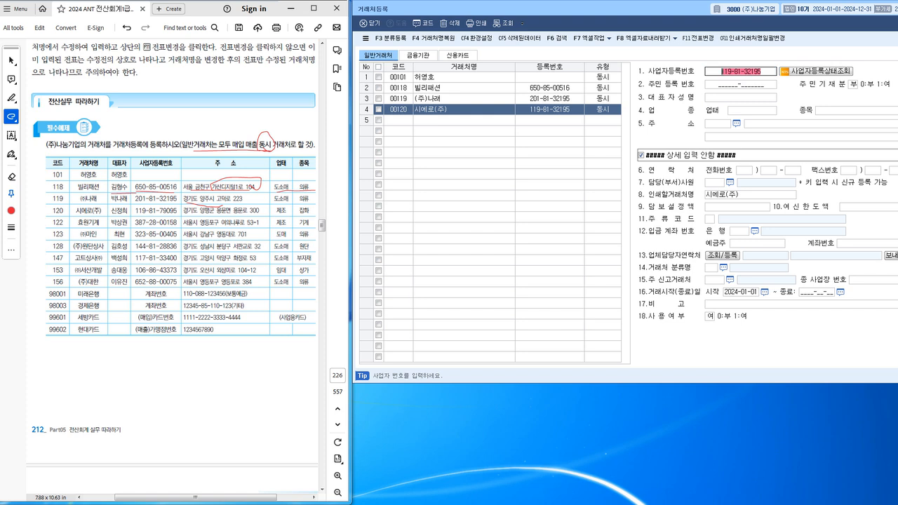
{"action": "type", "text": "113"}
{"action": "type", "text": "7"}
{"action": "type", "text": "90"}
{"action": "key", "text": "Return"}
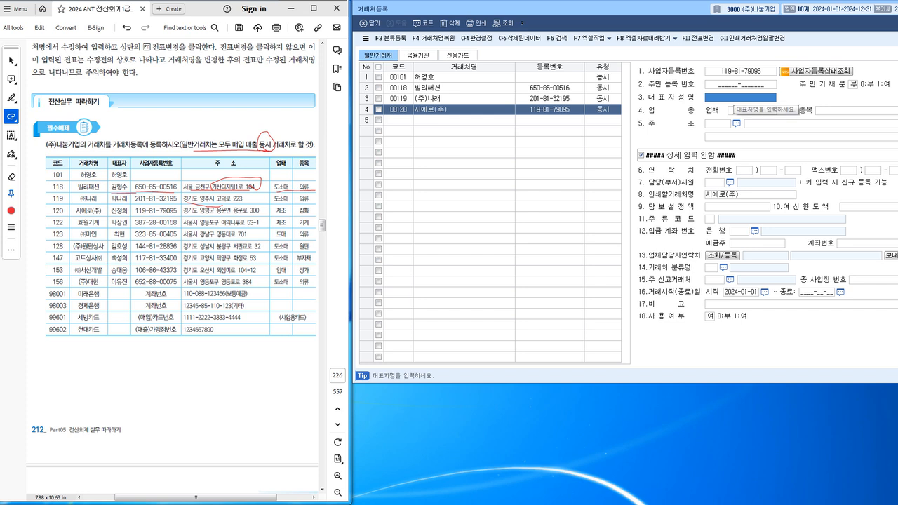
{"action": "left_click_drag", "start_coordinate": [85, 218], "coordinate": [281, 216]}
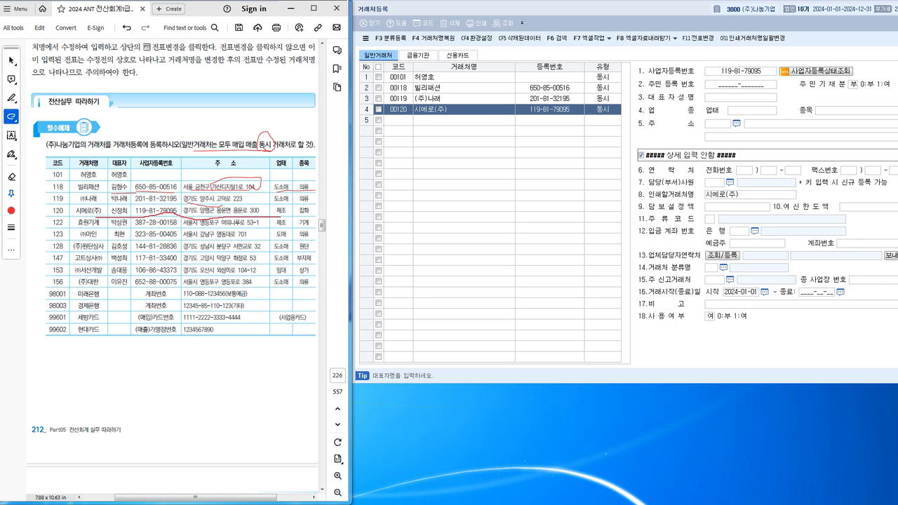
Enter 시에로(주)'s representative name, business type 제조 and item 잡화.
{"action": "left_click", "coordinate": [741, 98]}
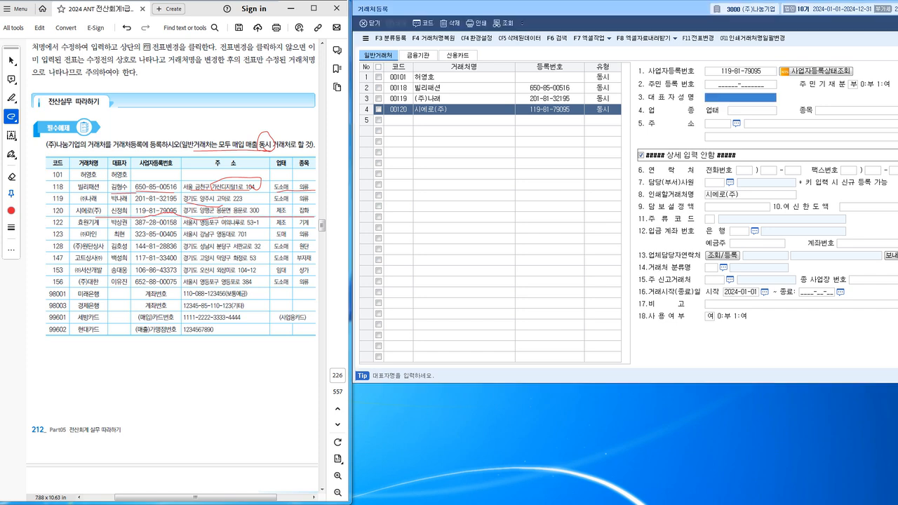
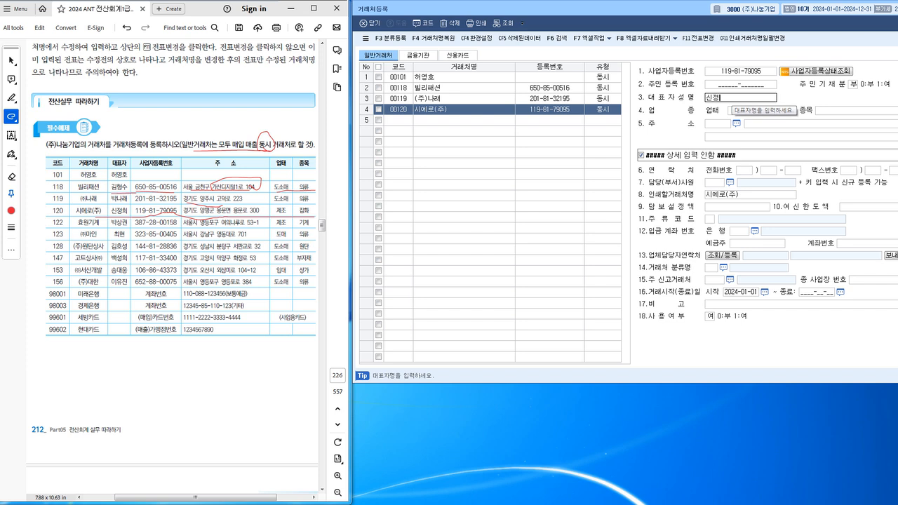
{"action": "key", "text": "Return"}
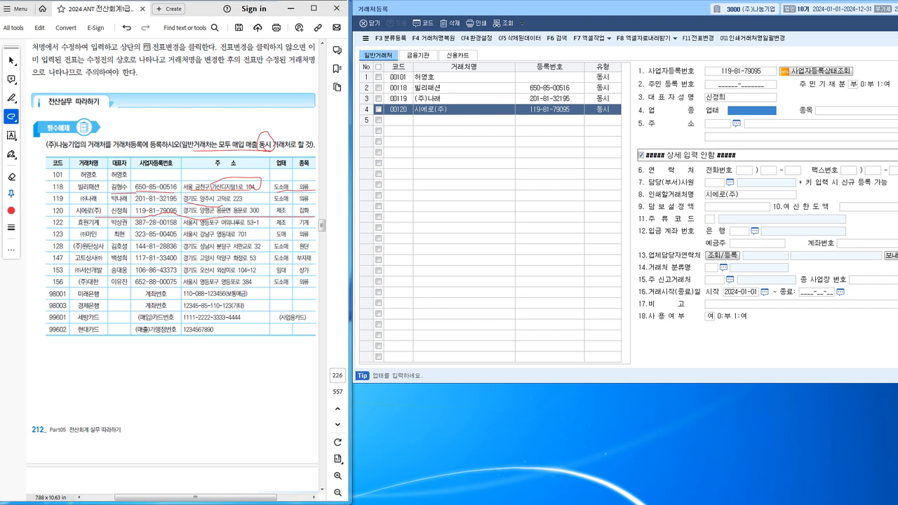
{"action": "type", "text": "제조"}
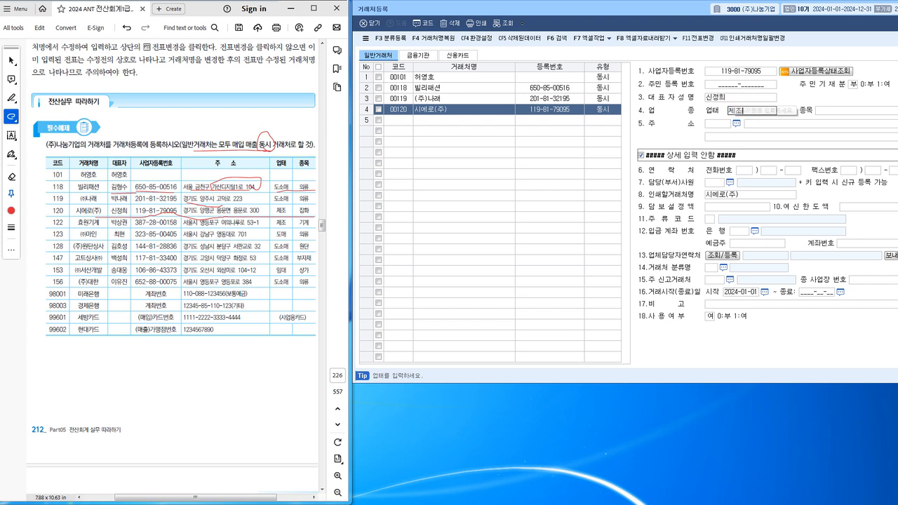
{"action": "key", "text": "Return"}
{"action": "type", "text": "잡화"}
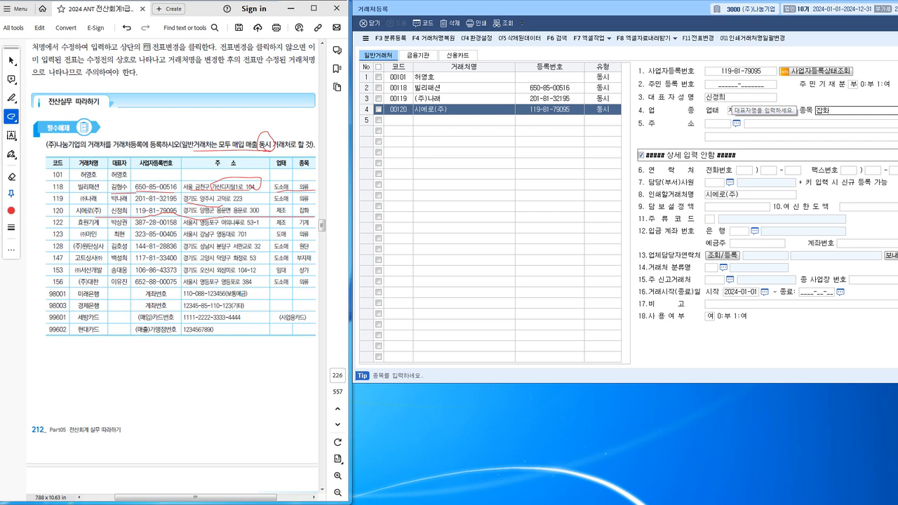
{"action": "key", "text": "Return"}
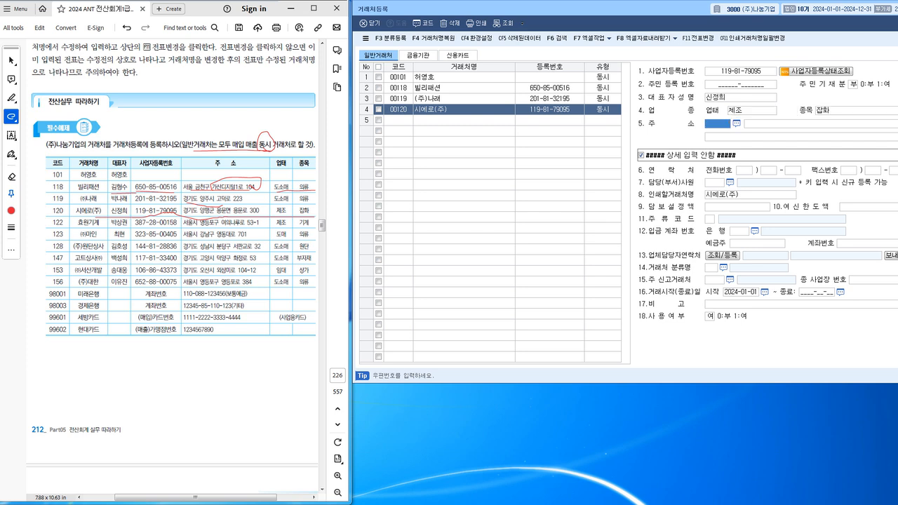
{"action": "key", "text": "F2"}
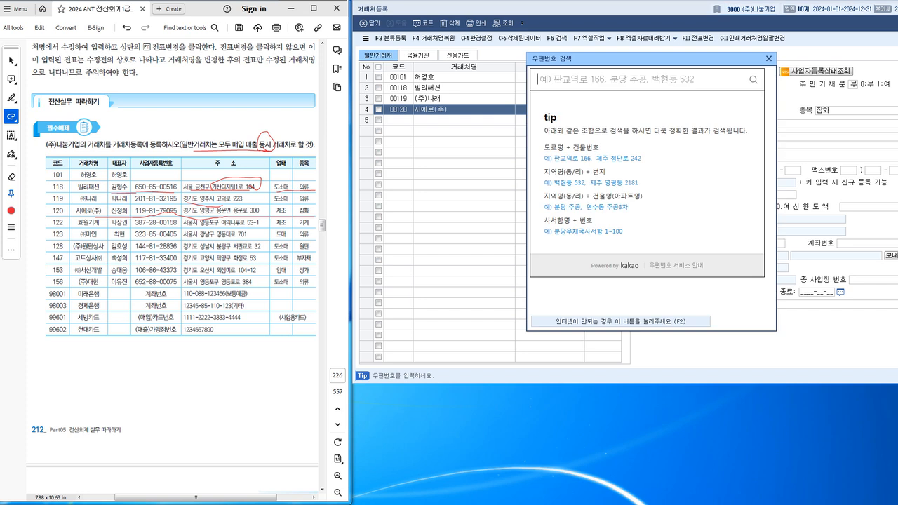
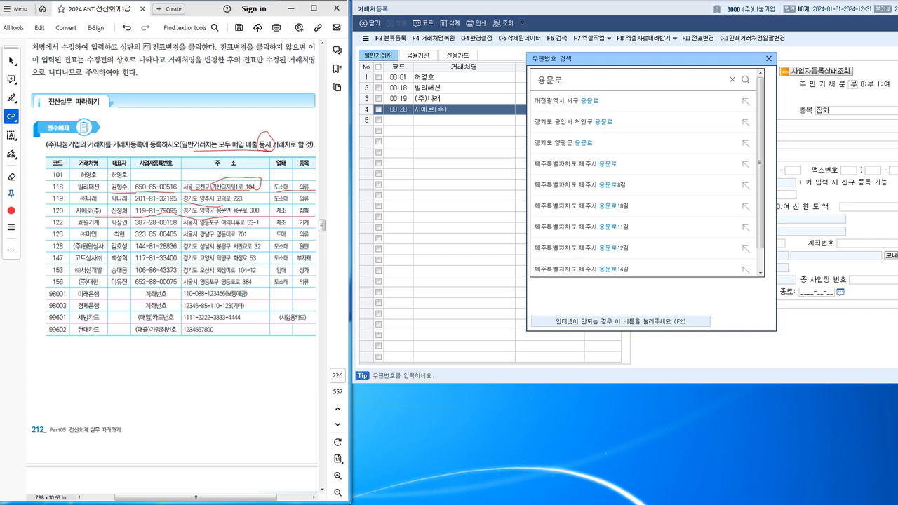
{"action": "key", "text": "Return"}
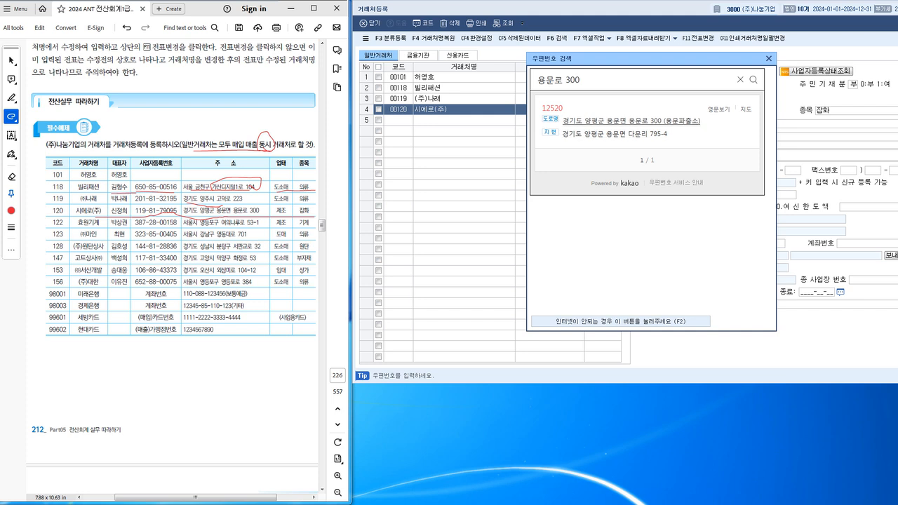
{"action": "left_click", "coordinate": [625, 121]}
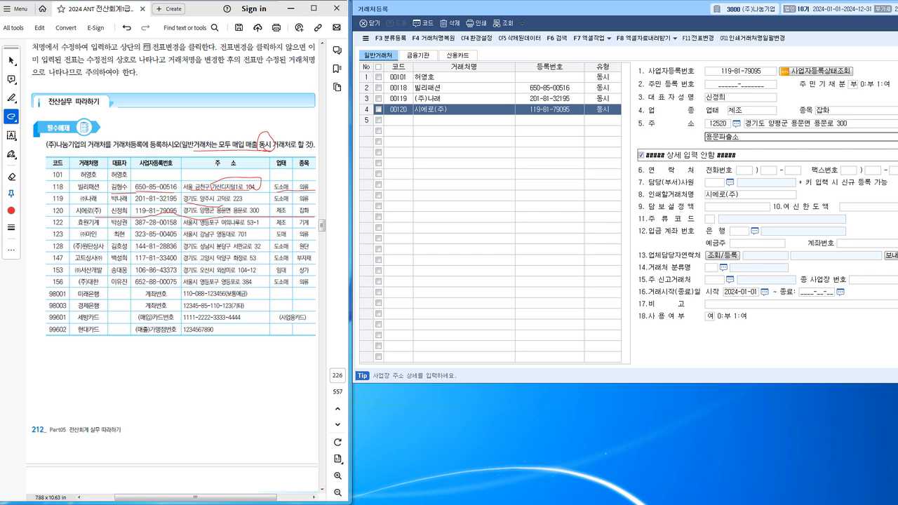
{"action": "key", "text": "Return"}
{"action": "type", "text": "122"}
{"action": "key", "text": "Return"}
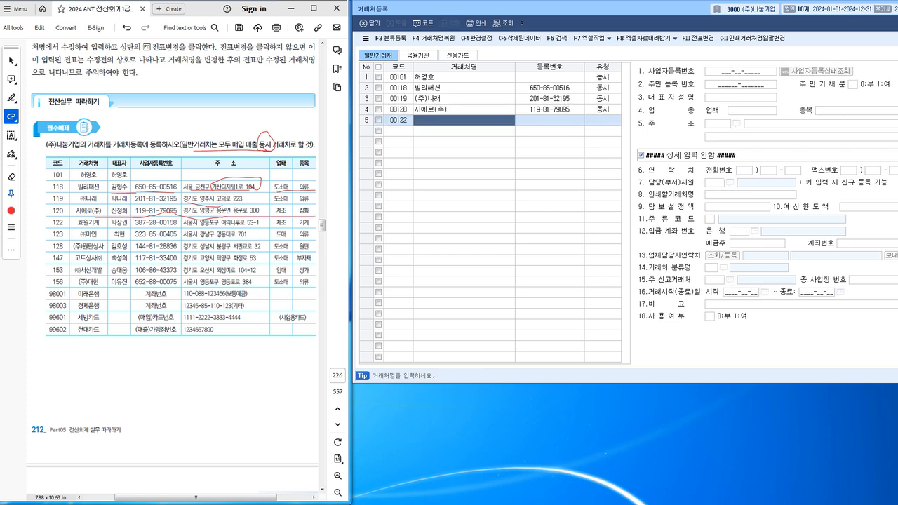
{"action": "type", "text": "효원"}
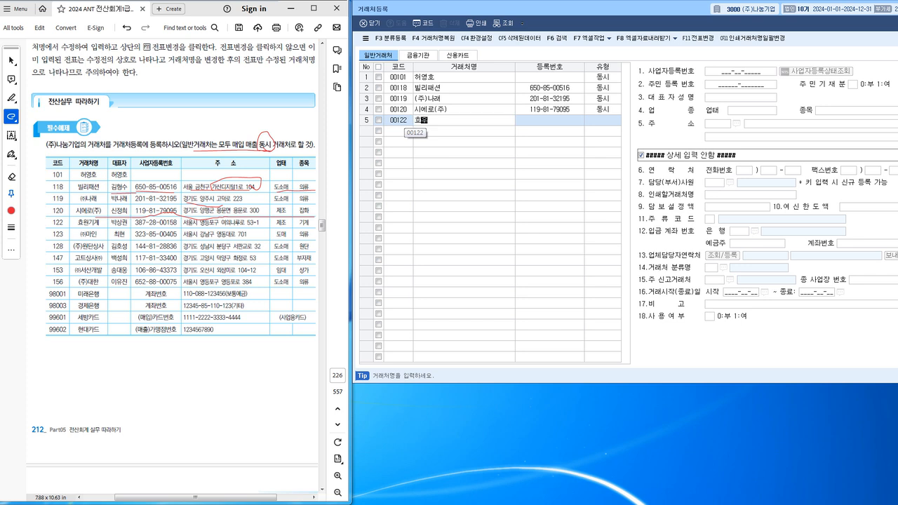
{"action": "type", "text": "기계"}
{"action": "key", "text": "Return"}
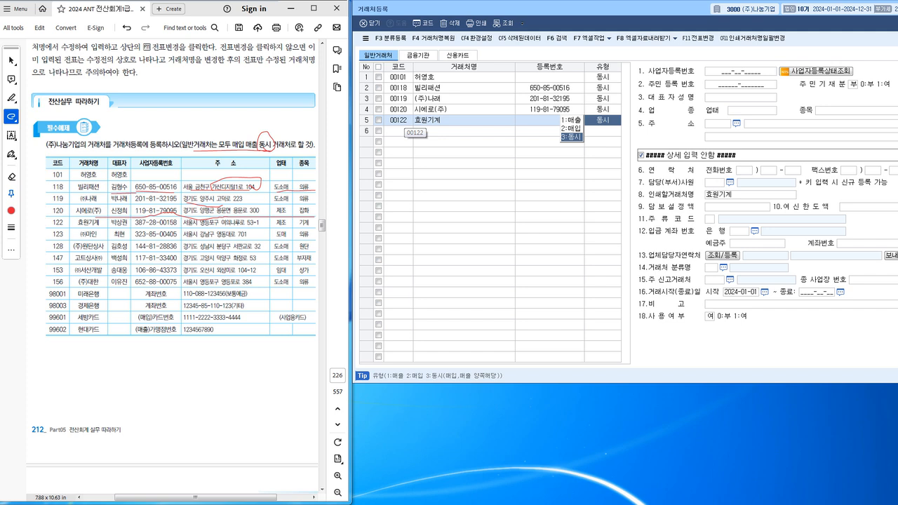
{"action": "key", "text": "Return"}
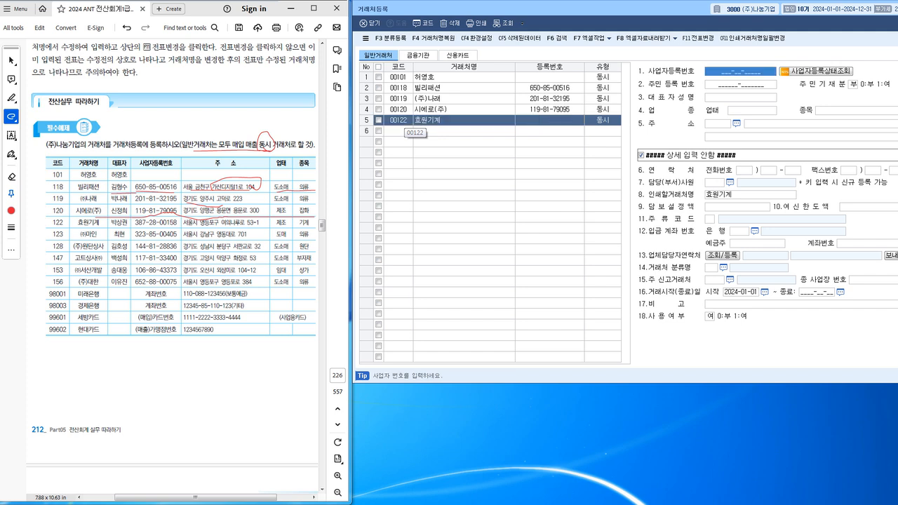
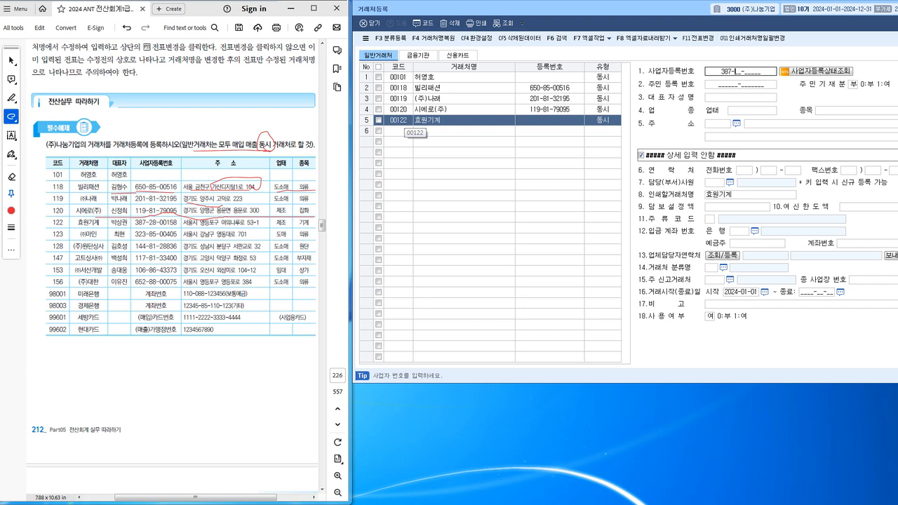
{"action": "key", "text": "Return"}
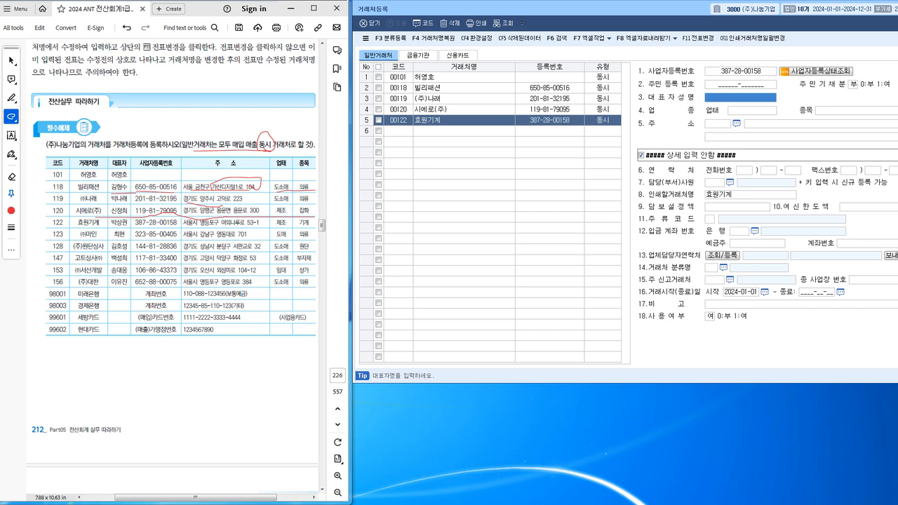
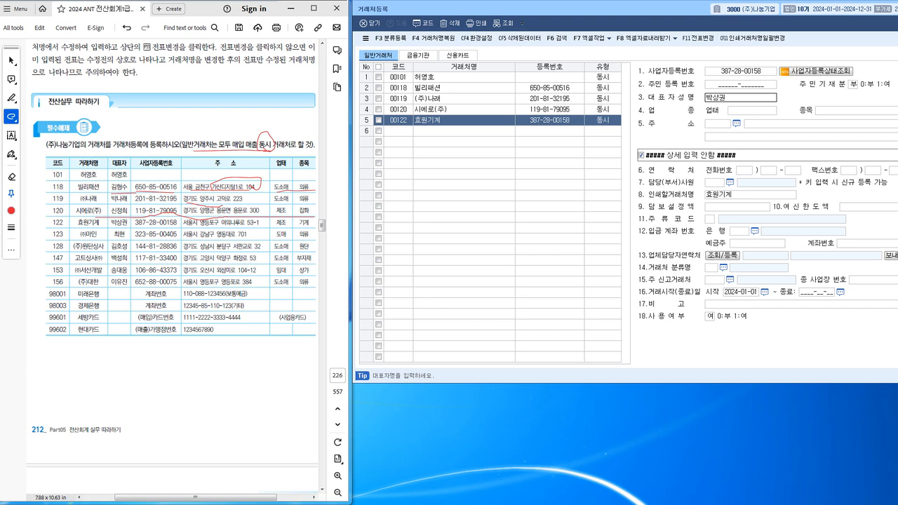
Enter 효원기계's representative name, business type 제조 and item 기계.
{"action": "key", "text": "Return"}
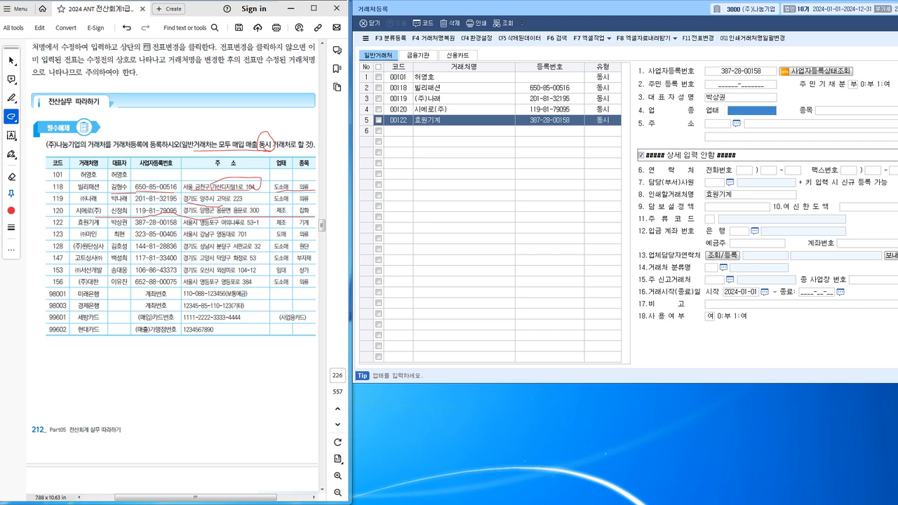
{"action": "type", "text": "제조"}
{"action": "key", "text": "Return"}
{"action": "type", "text": "기계"}
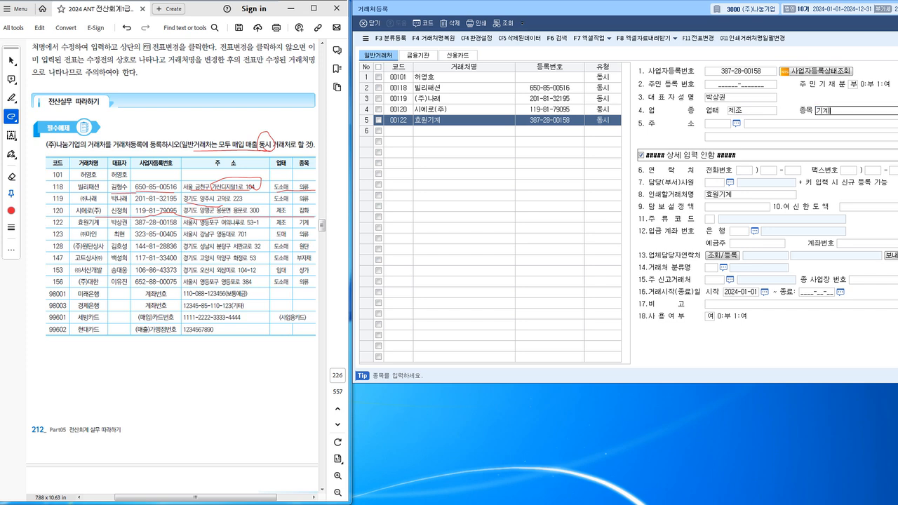
{"action": "key", "text": "Return"}
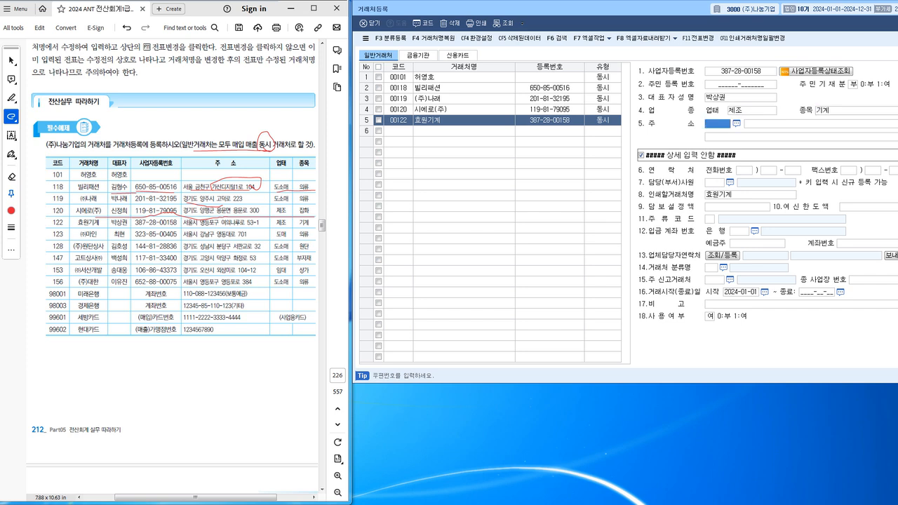
{"action": "left_click_drag", "start_coordinate": [181, 226], "coordinate": [259, 225]}
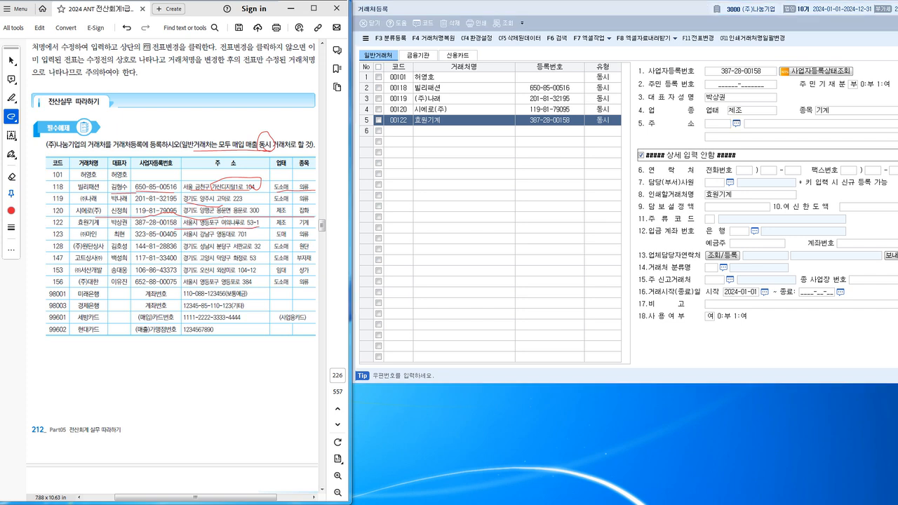
{"action": "left_click", "coordinate": [737, 124]}
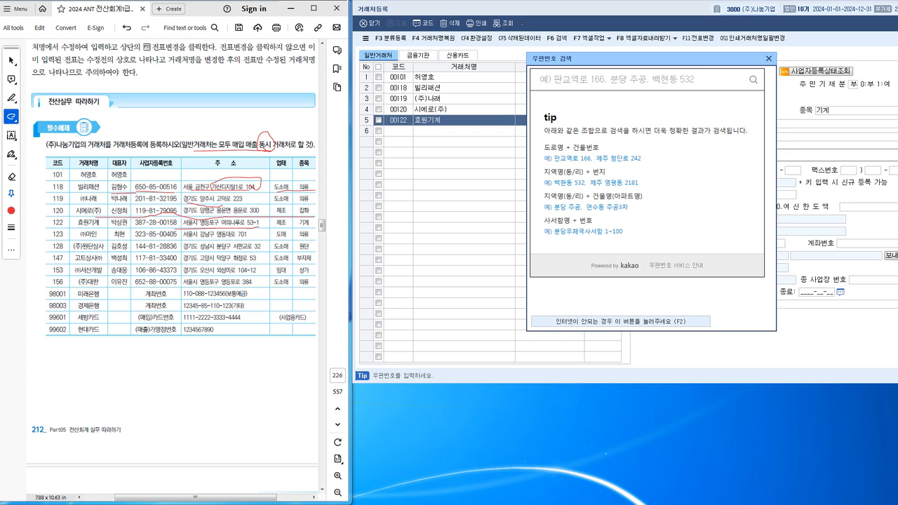
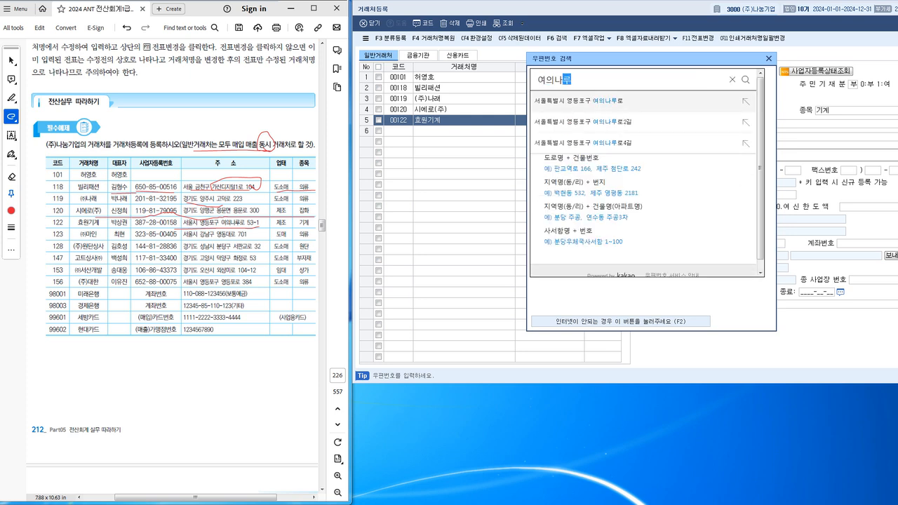
{"action": "key", "text": "Return"}
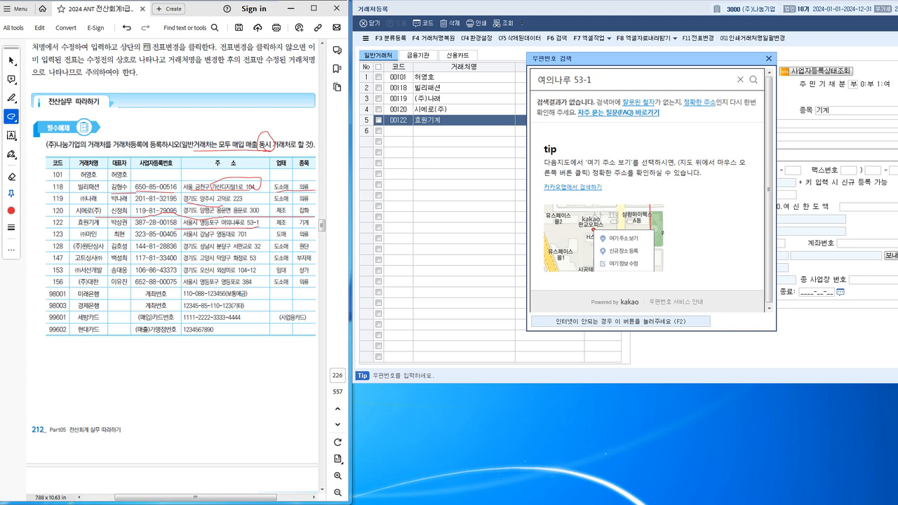
{"action": "key", "text": "BackSpace"}
{"action": "key", "text": "BackSpace"}
{"action": "left_click", "coordinate": [572, 79]}
{"action": "type", "text": "로"}
{"action": "key", "text": "Return"}
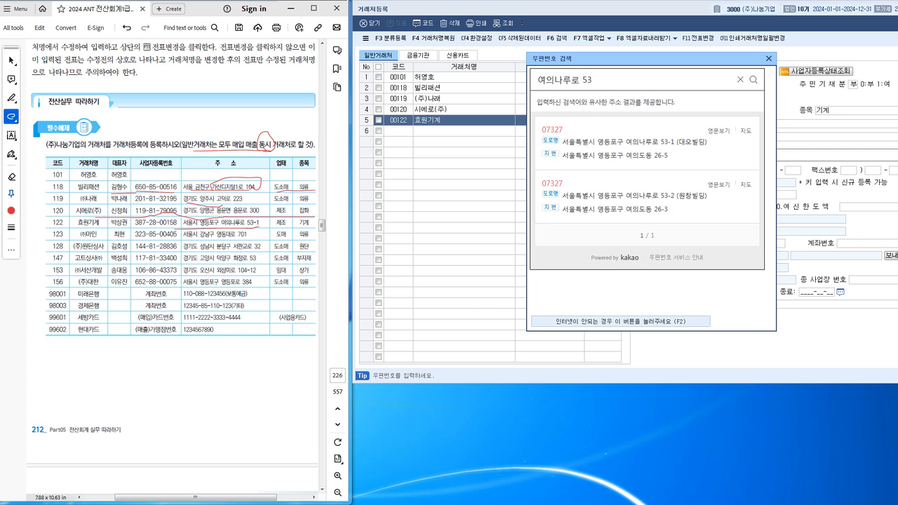
{"action": "left_click", "coordinate": [631, 141]}
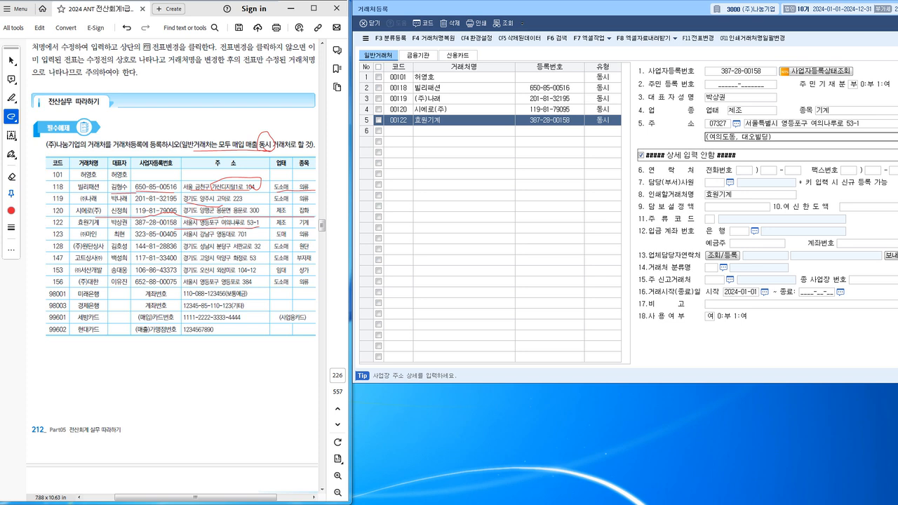
{"action": "key", "text": "Return"}
{"action": "type", "text": "123"}
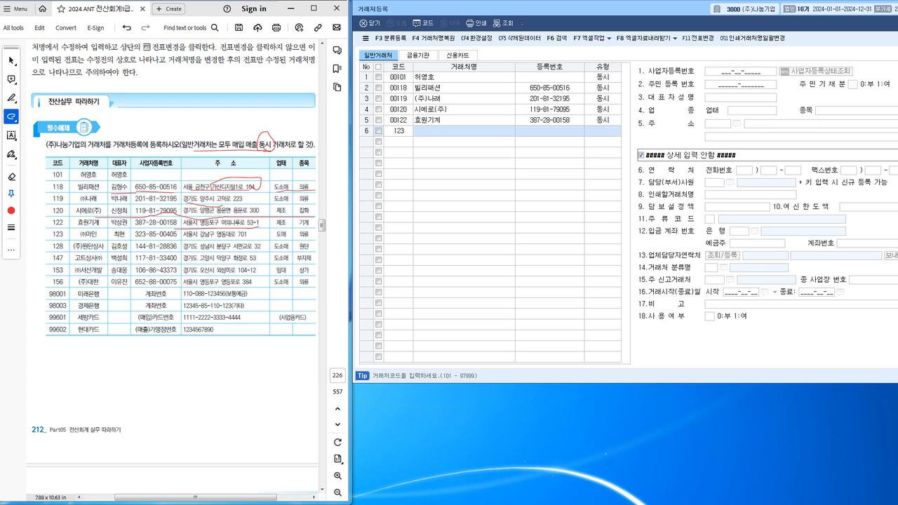
{"action": "key", "text": "Return"}
{"action": "type", "text": "(주)"}
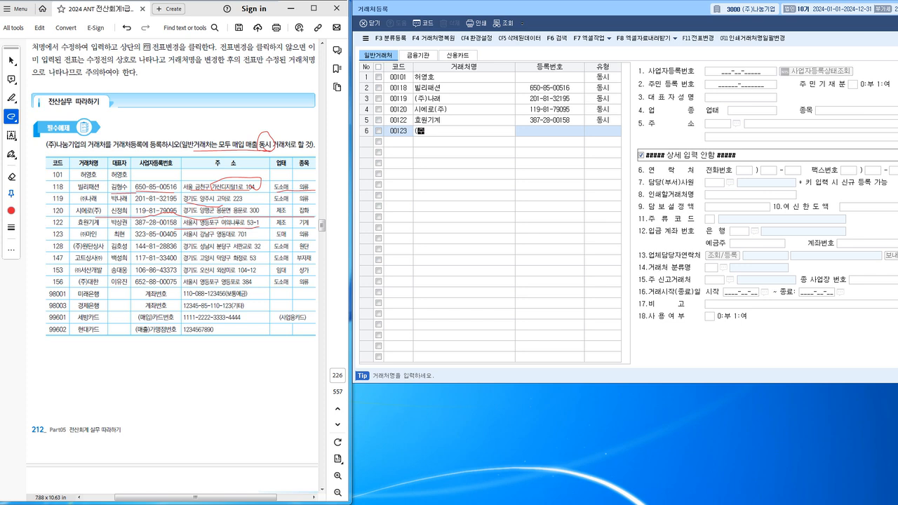
{"action": "type", "text": "마인"}
{"action": "key", "text": "Return"}
{"action": "key", "text": "Return"}
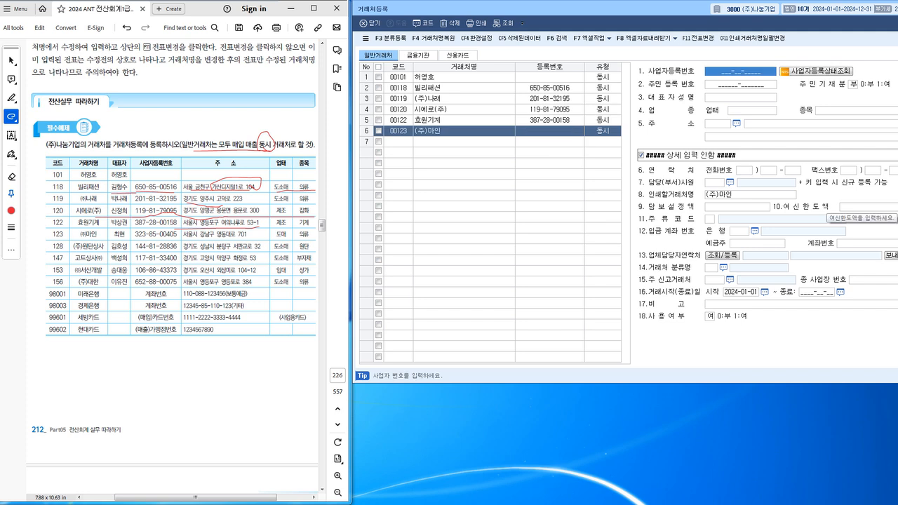
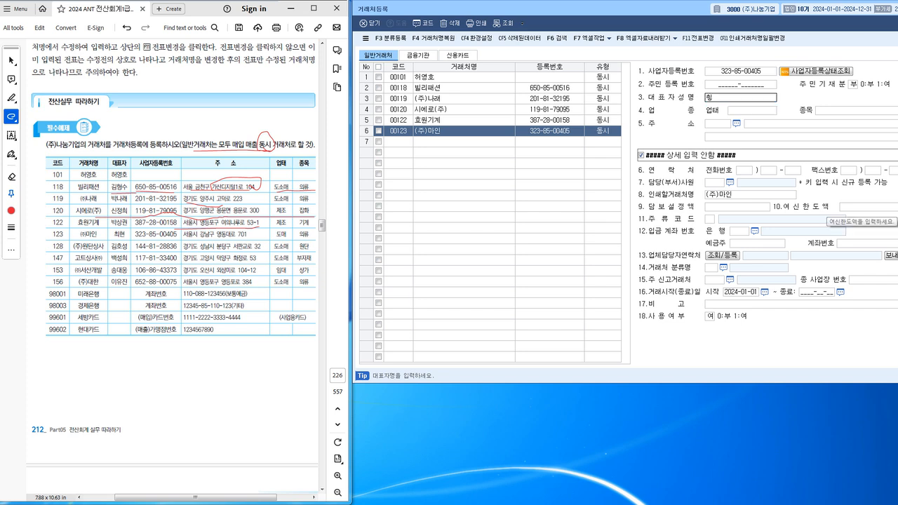
{"action": "key", "text": "Return"}
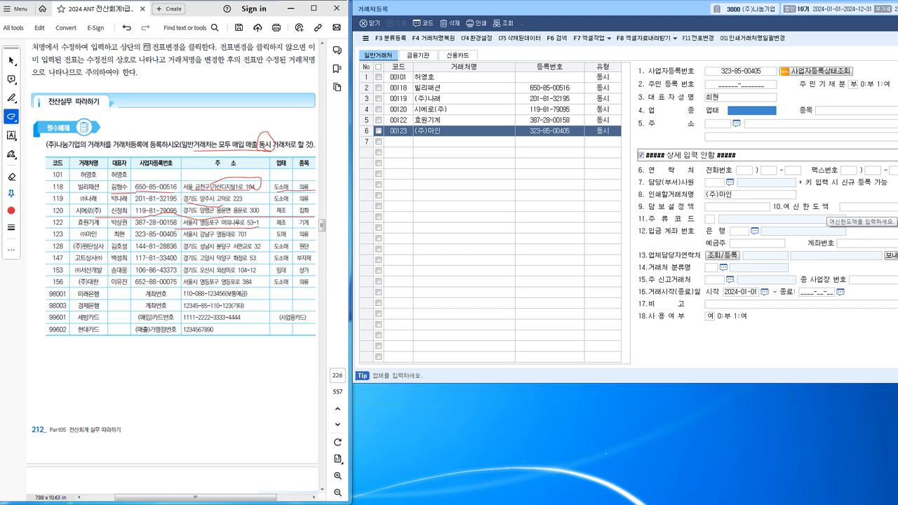
Set (주)마인's business type to 도매 and item to 의류.
{"action": "type", "text": "도매"}
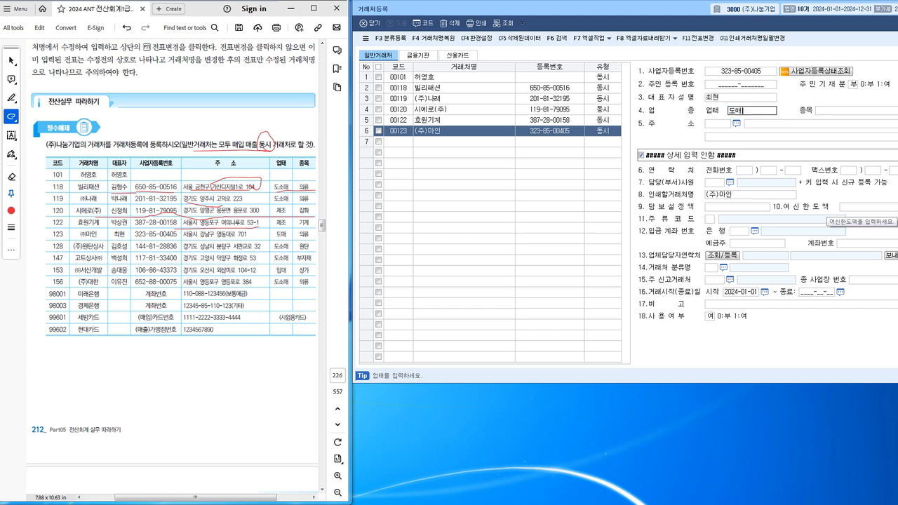
{"action": "key", "text": "Return"}
{"action": "type", "text": "의류"}
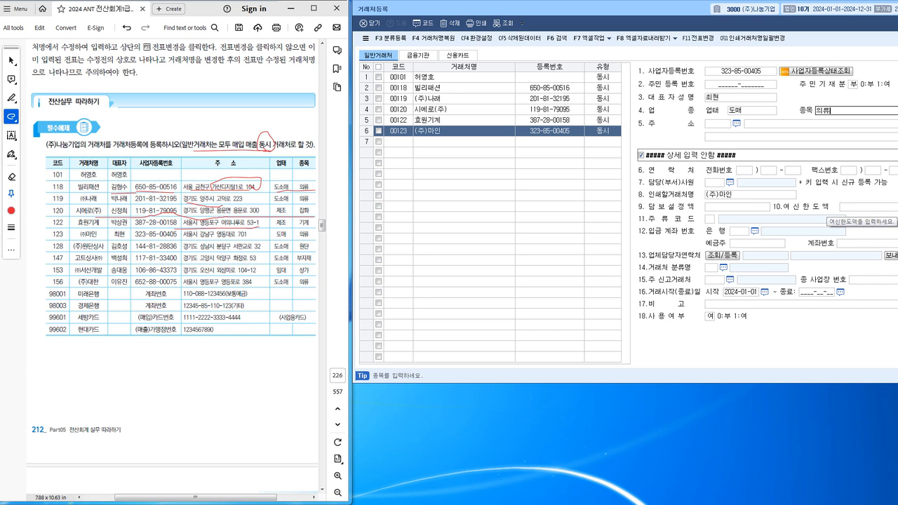
{"action": "key", "text": "Return"}
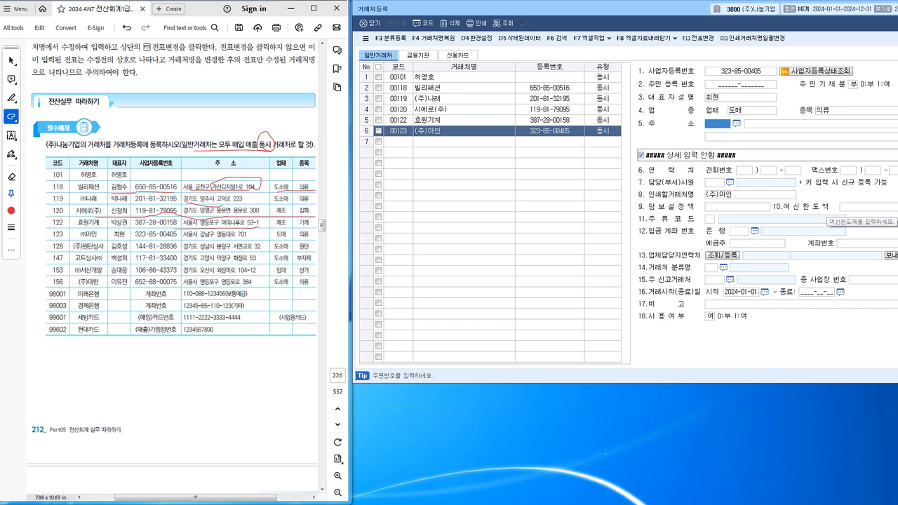
{"action": "left_click_drag", "start_coordinate": [43, 240], "coordinate": [314, 245]}
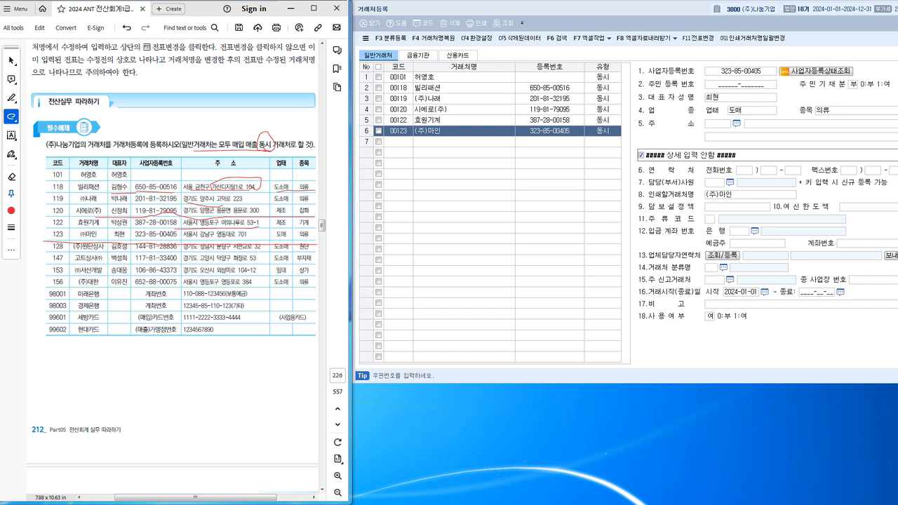
{"action": "left_click", "coordinate": [737, 124]}
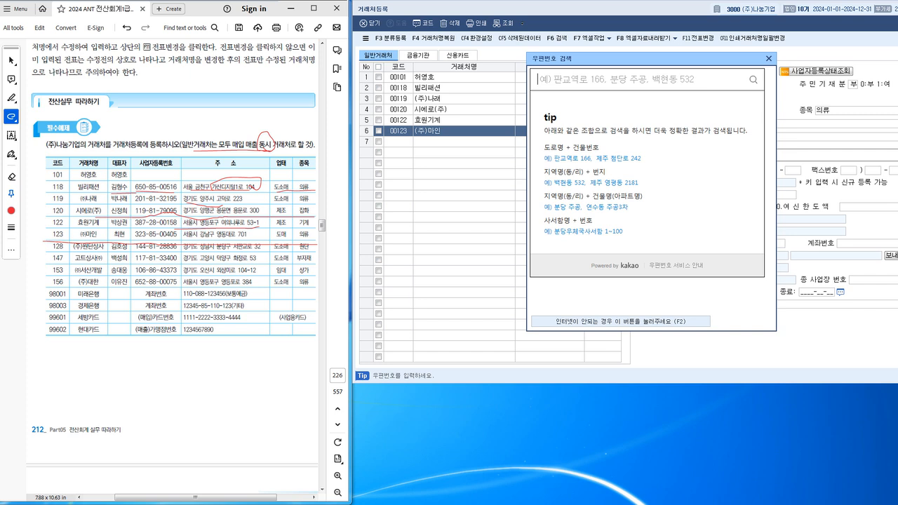
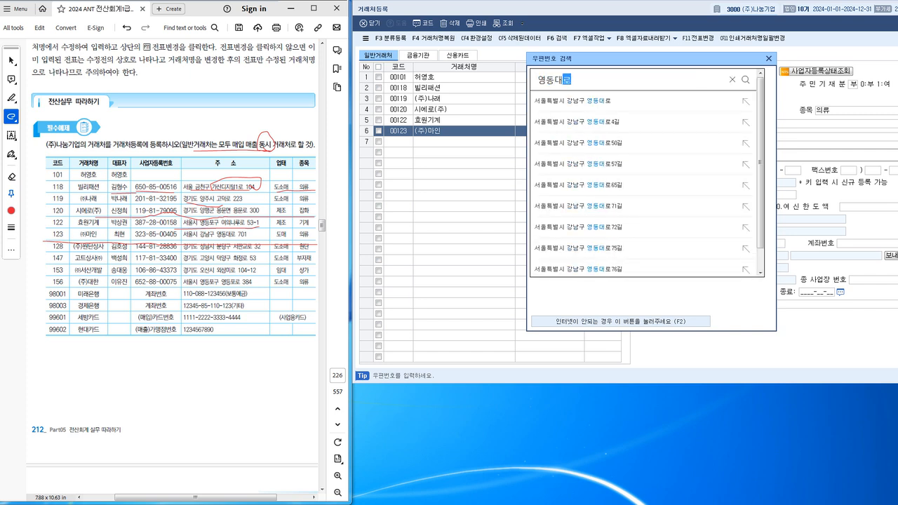
{"action": "key", "text": "Return"}
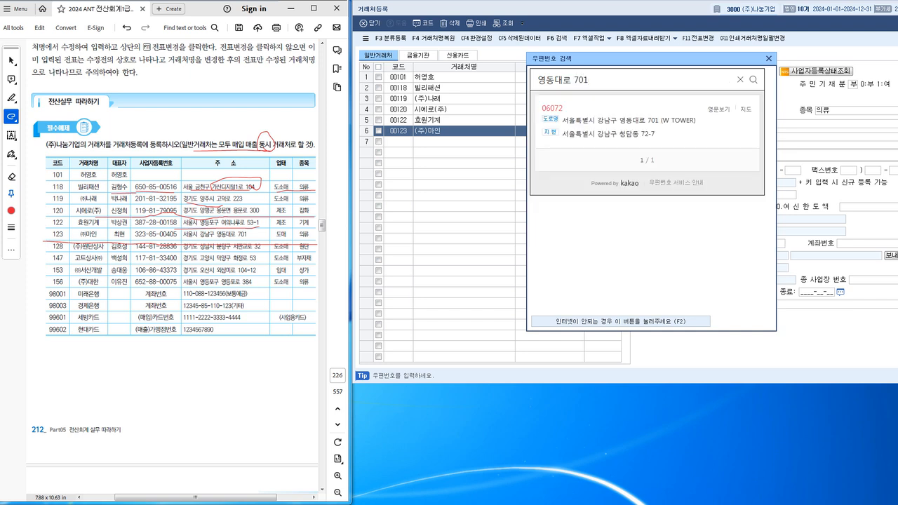
{"action": "left_click", "coordinate": [617, 120]}
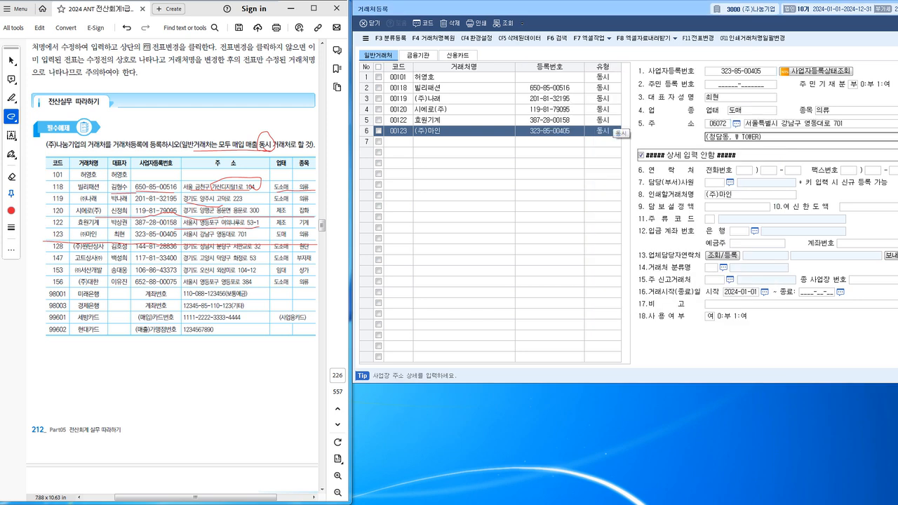
{"action": "key", "text": "Return"}
Code the new row 00128 and name it (주)원단상사.
{"action": "type", "text": "00129"}
{"action": "key", "text": "Return"}
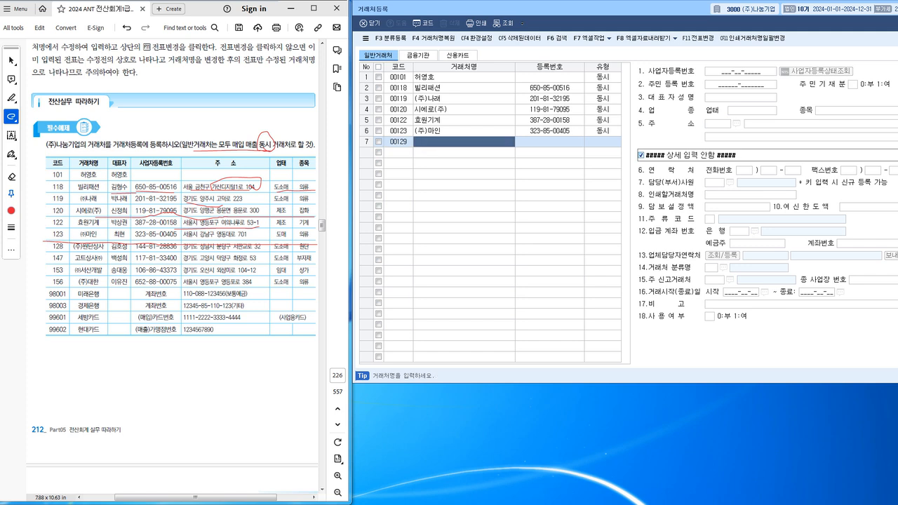
{"action": "key", "text": "Left"}
{"action": "type", "text": "128"}
{"action": "key", "text": "Return"}
{"action": "type", "text": "("}
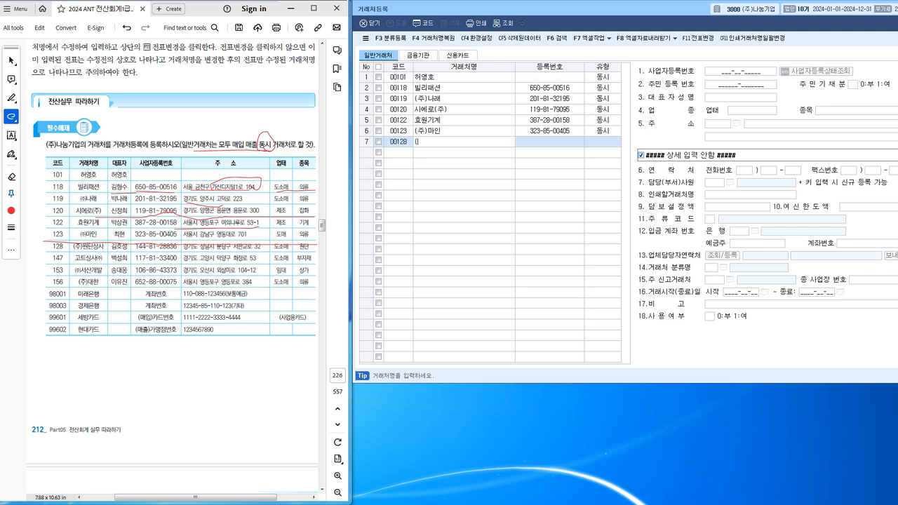
{"action": "type", "text": "주)원단상사"}
{"action": "key", "text": "Return"}
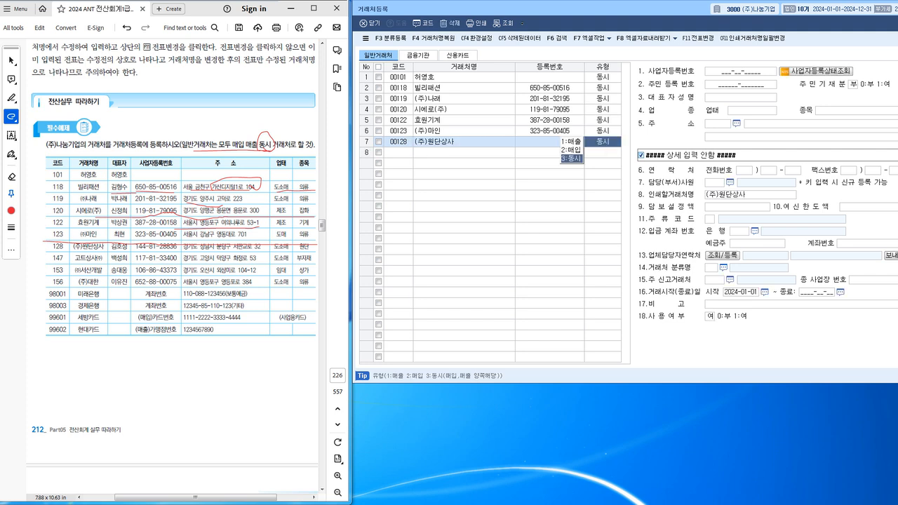
{"action": "type", "text": "3"}
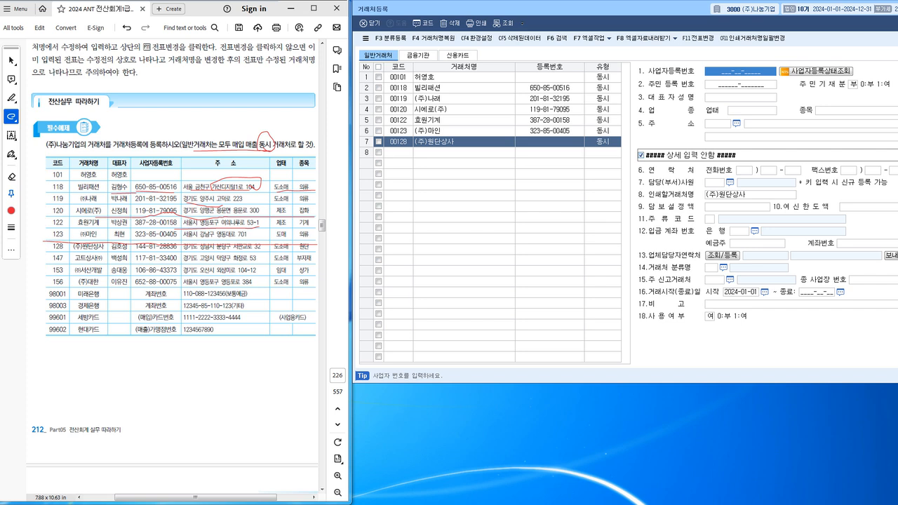
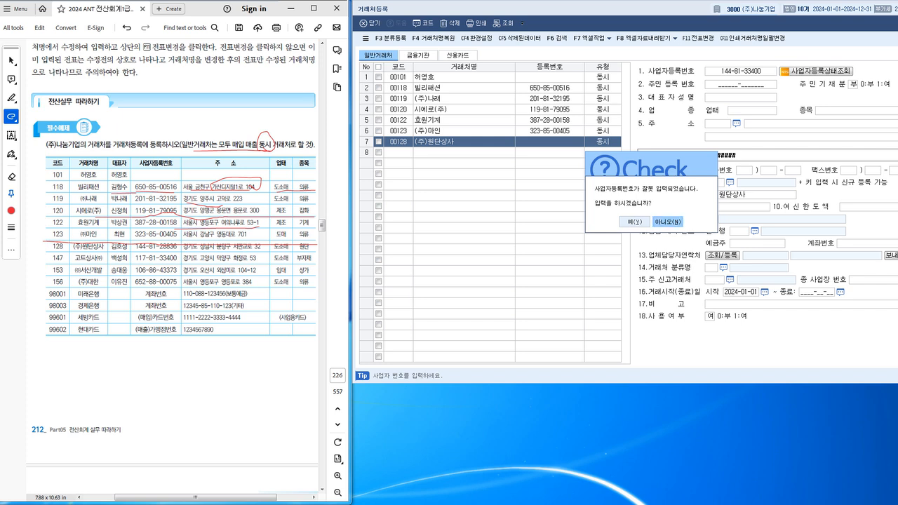
{"action": "key", "text": "Return"}
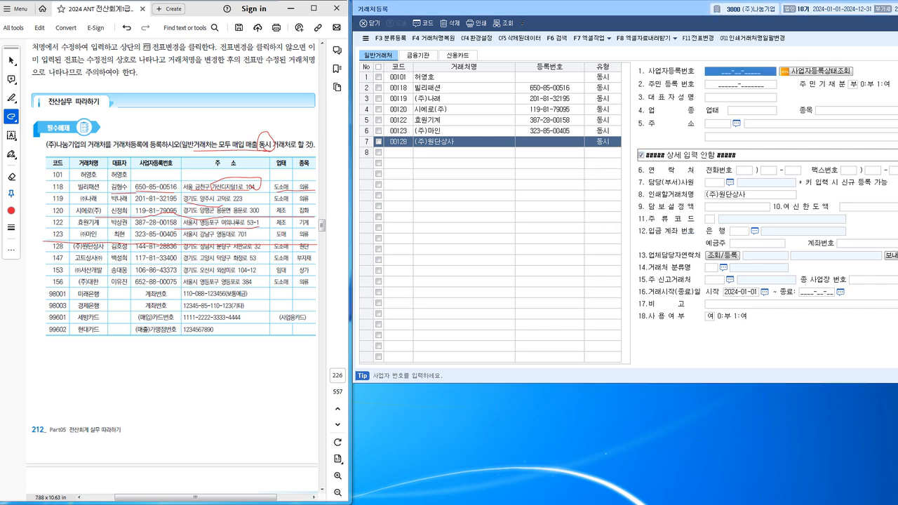
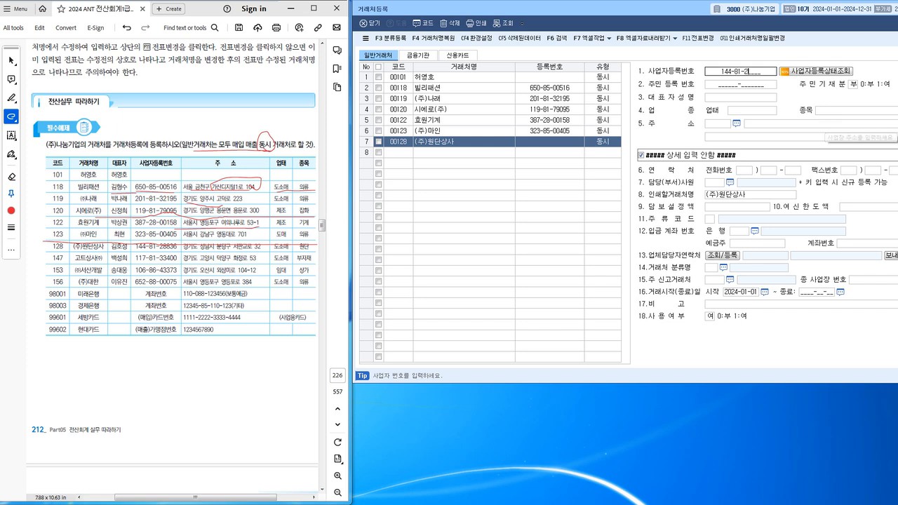
{"action": "key", "text": "Return"}
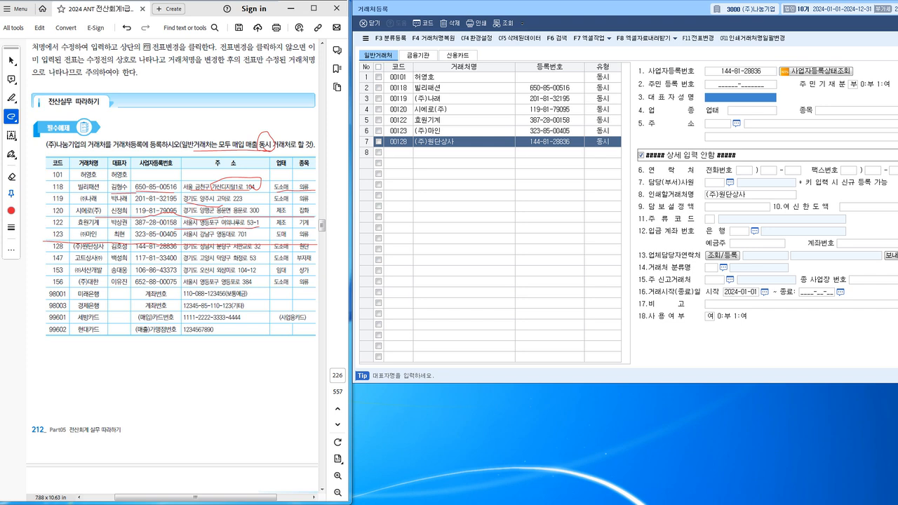
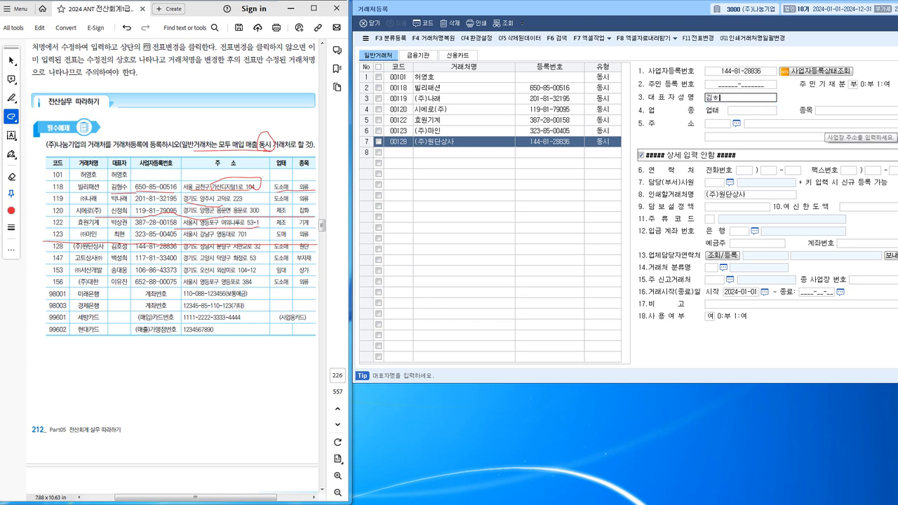
Enter (주)원단상사's representative name, business type 도소매 and item 원단.
{"action": "key", "text": "Return"}
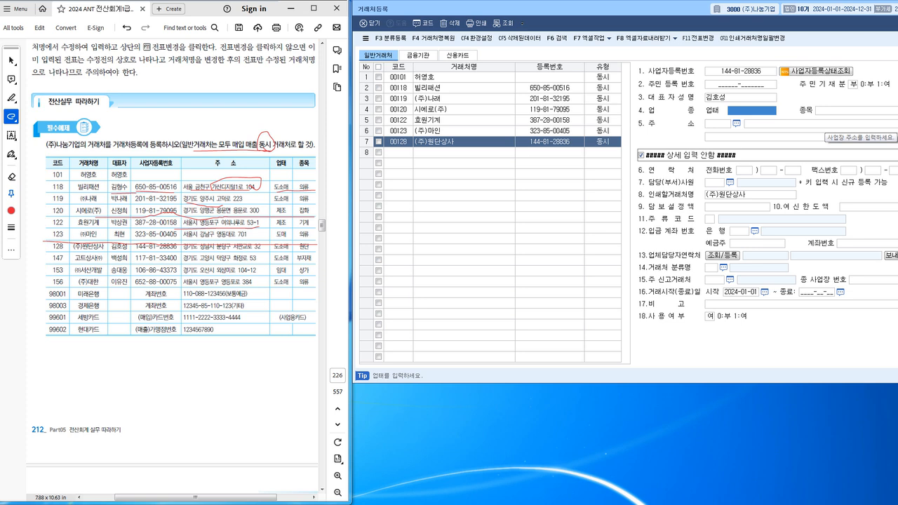
{"action": "type", "text": "도소매"}
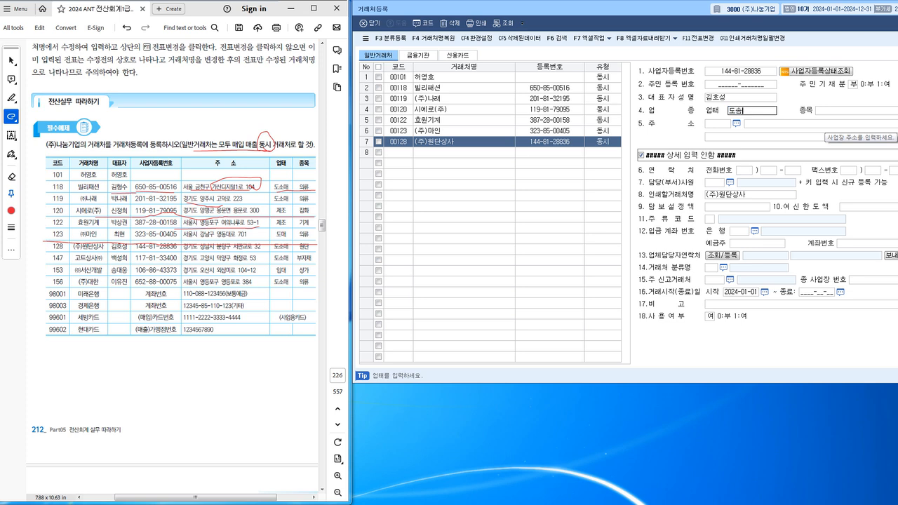
{"action": "key", "text": "Return"}
{"action": "type", "text": "원다"}
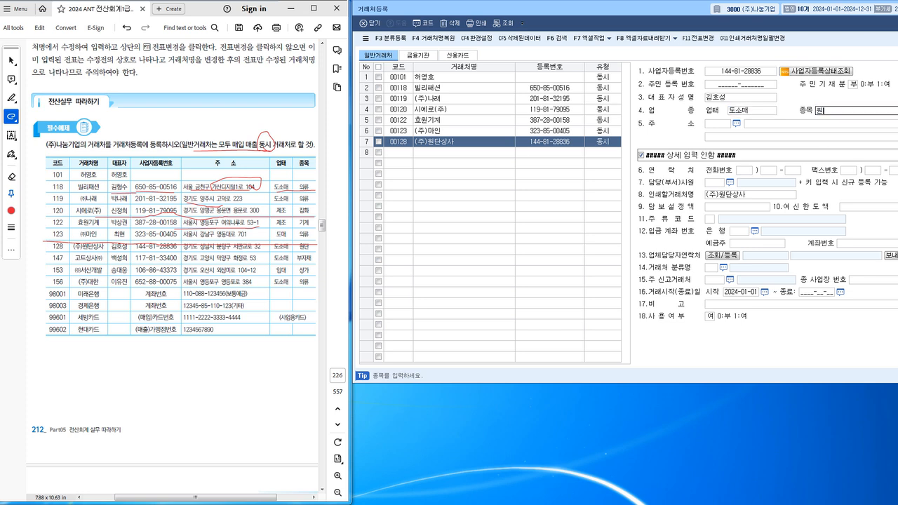
{"action": "key", "text": "Return"}
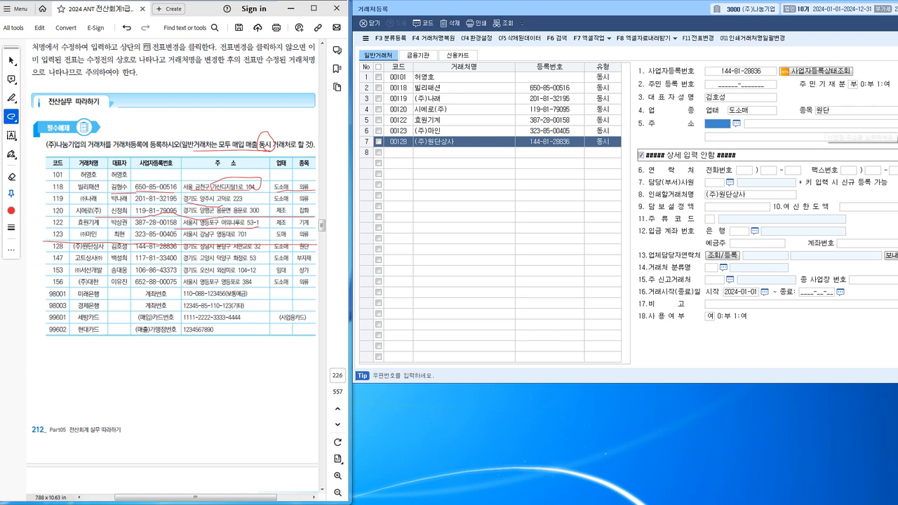
{"action": "key", "text": "F2"}
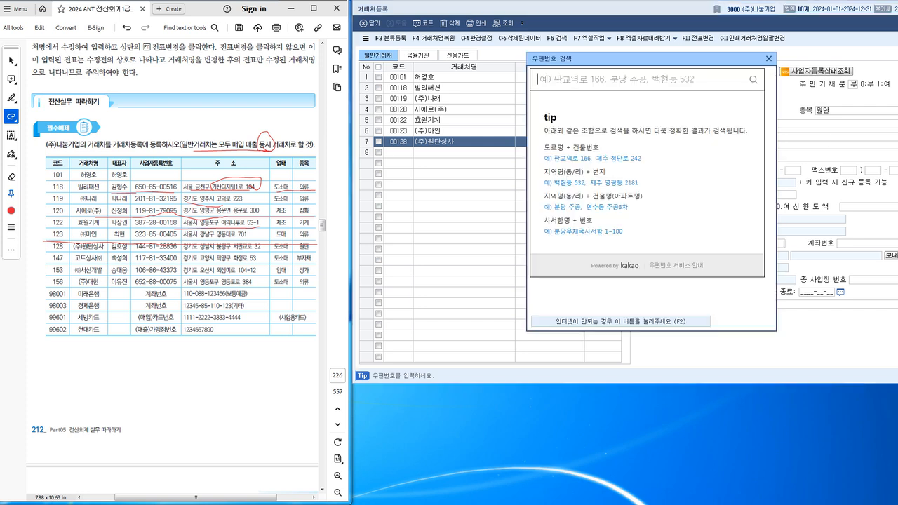
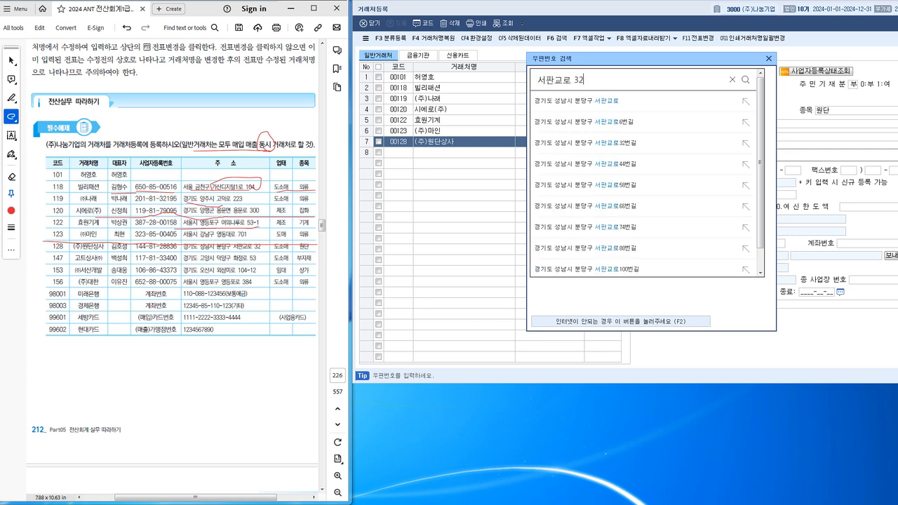
{"action": "key", "text": "Return"}
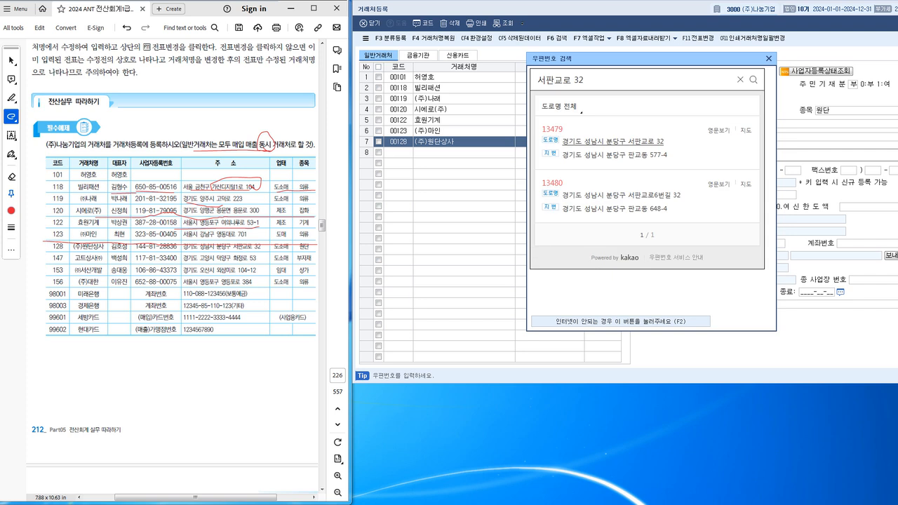
{"action": "left_click", "coordinate": [613, 142]}
{"action": "key", "text": "Return"}
{"action": "key", "text": "Return"}
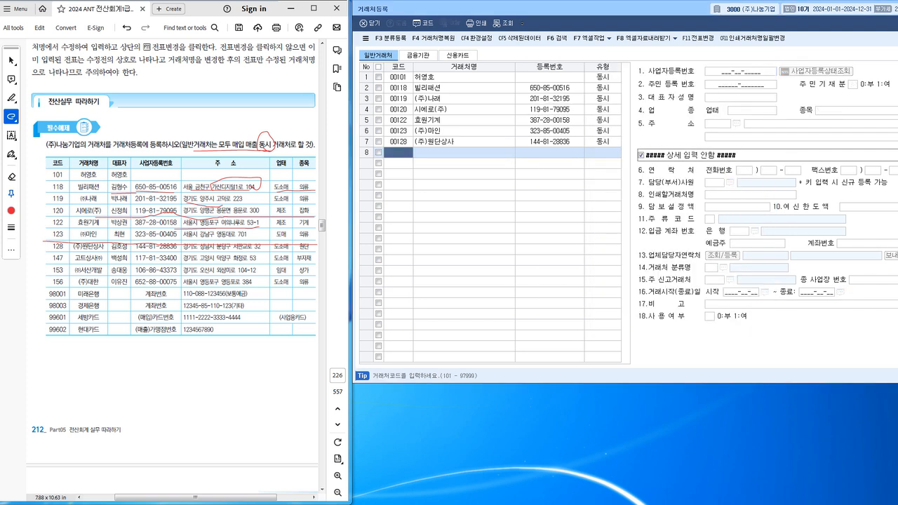
{"action": "type", "text": "147"}
{"action": "key", "text": "Return"}
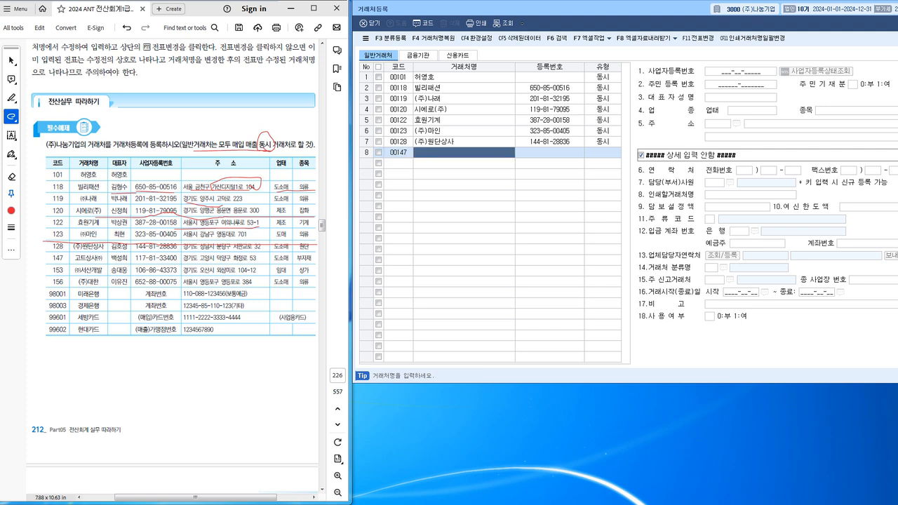
{"action": "type", "text": "고트사"}
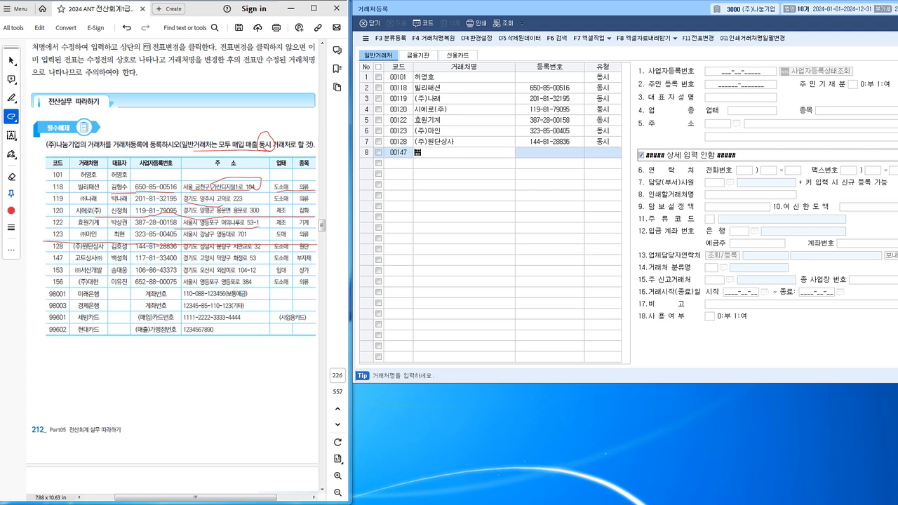
{"action": "type", "text": "사(주)"}
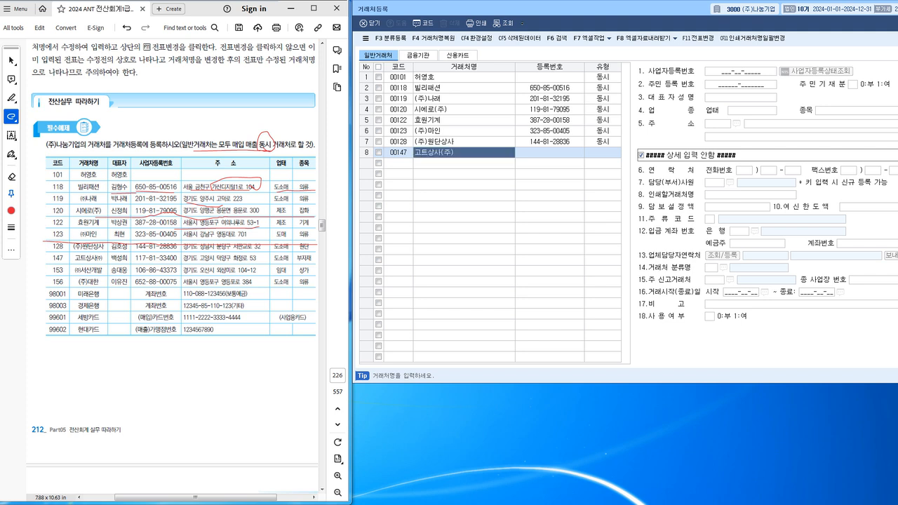
{"action": "key", "text": "Return"}
{"action": "key", "text": "Return"}
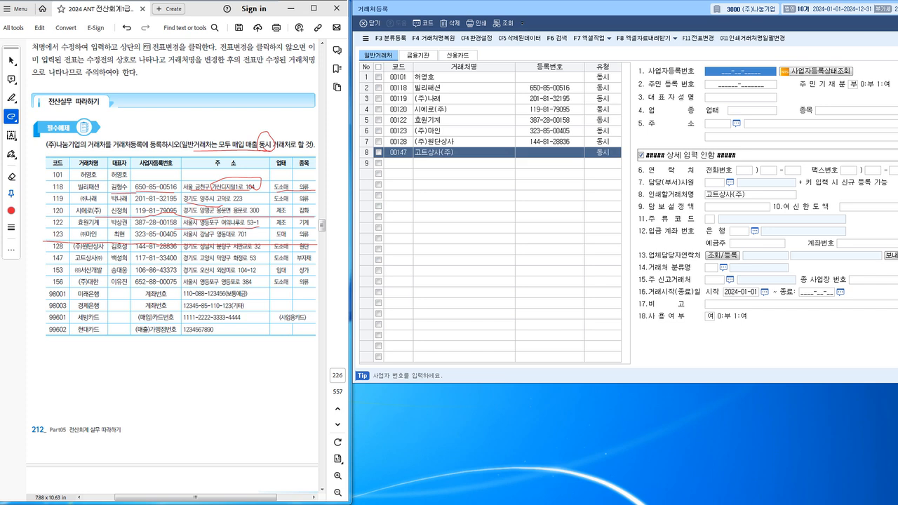
{"action": "type", "text": "117-"}
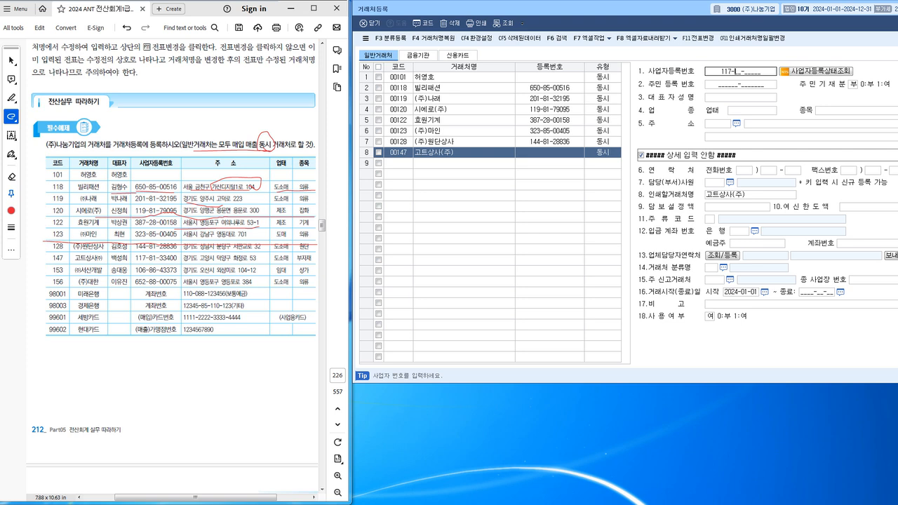
{"action": "type", "text": "8"}
{"action": "type", "text": "1-3"}
{"action": "key", "text": "Return"}
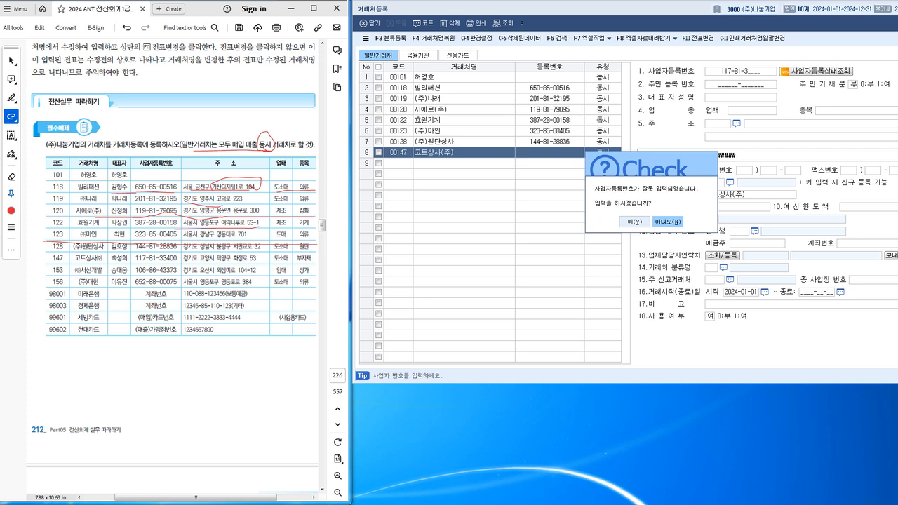
{"action": "key", "text": "Left"}
{"action": "key", "text": "Return"}
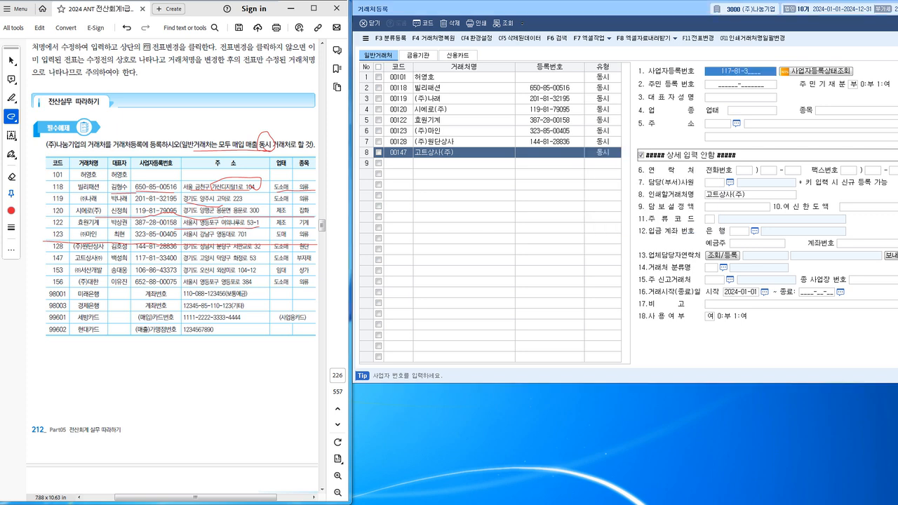
{"action": "left_click", "coordinate": [730, 71]}
{"action": "left_click", "coordinate": [730, 71]}
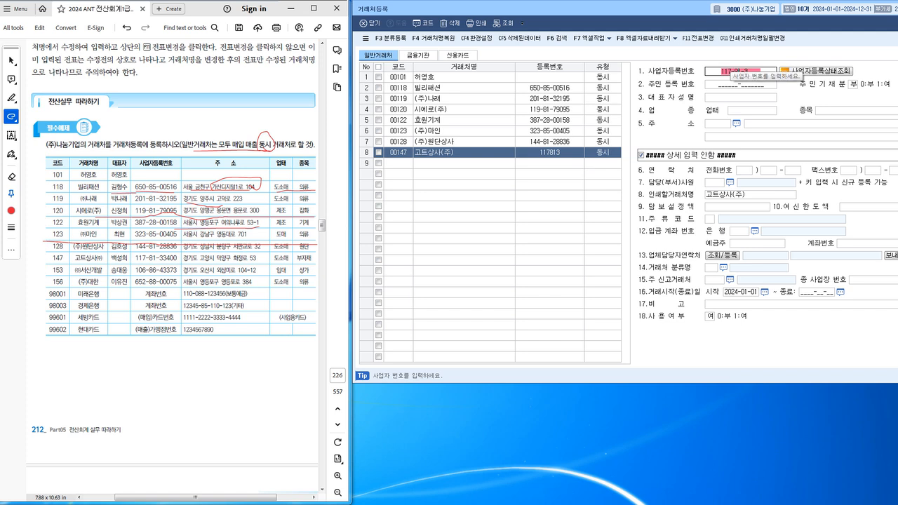
{"action": "type", "text": "3400"}
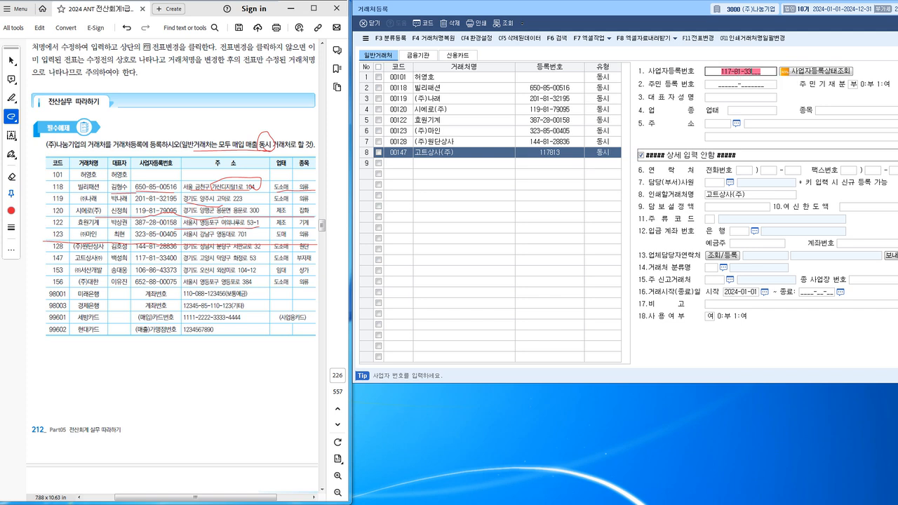
{"action": "key", "text": "Return"}
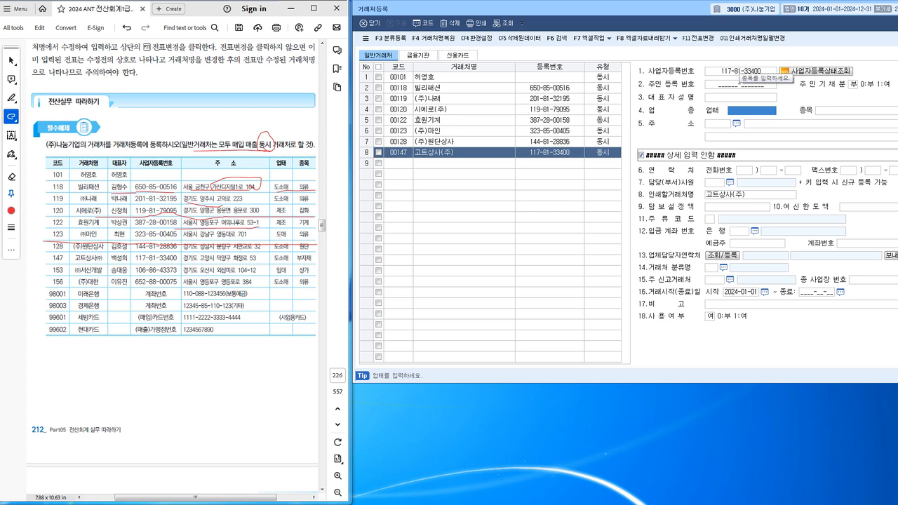
Enter 고트상사(주)'s representative name, business type 도소매 and item 부자재.
{"action": "key", "text": "Up"}
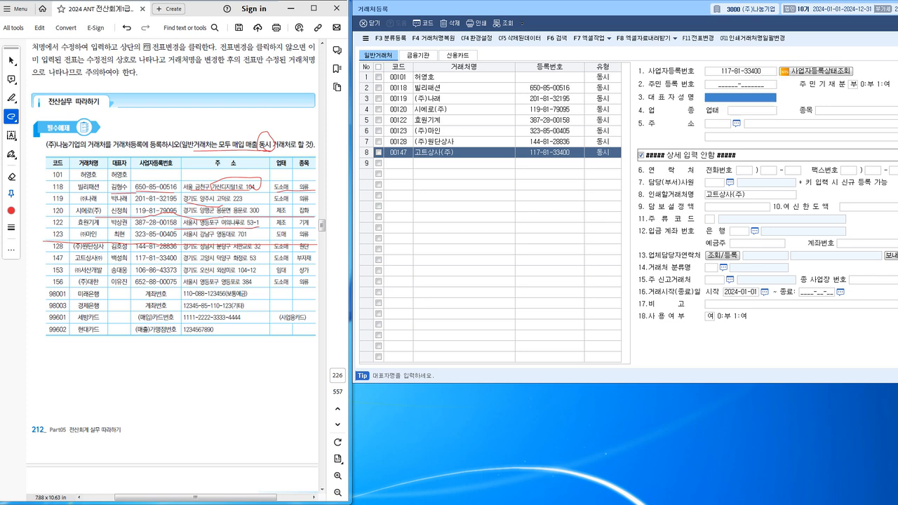
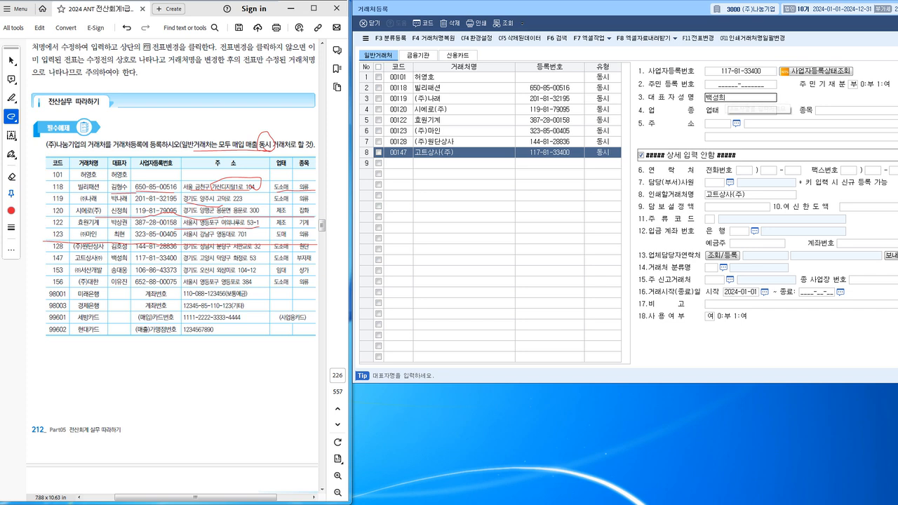
{"action": "key", "text": "Return"}
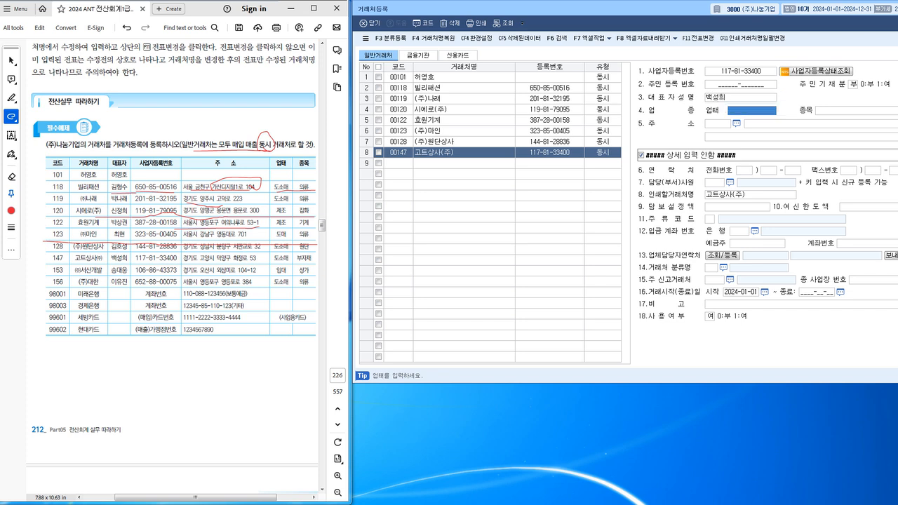
{"action": "type", "text": "도소매"}
{"action": "key", "text": "Return"}
{"action": "type", "text": "부자재"}
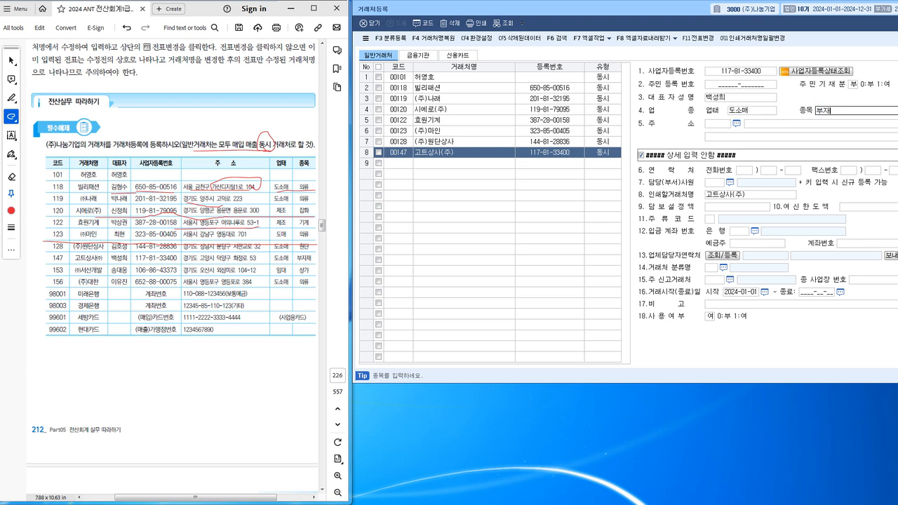
{"action": "key", "text": "Return"}
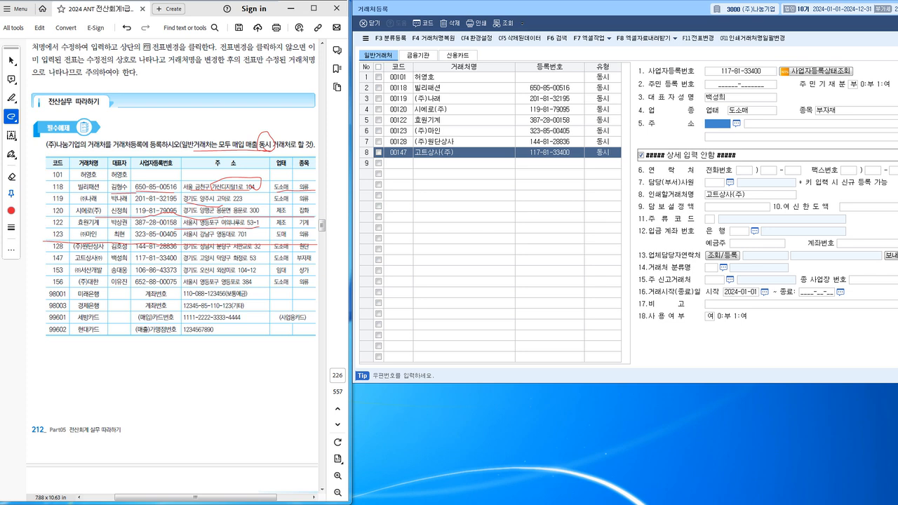
{"action": "key", "text": "F2"}
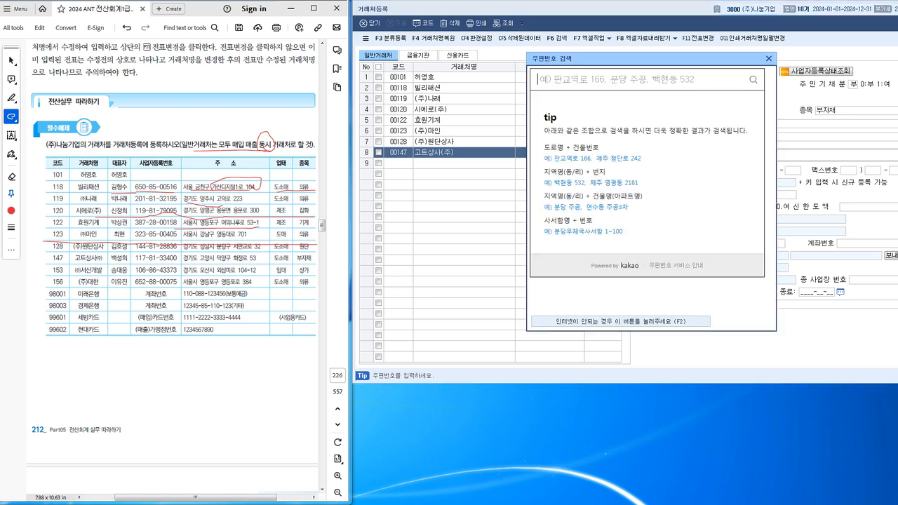
{"action": "left_click_drag", "start_coordinate": [49, 263], "coordinate": [319, 261]}
{"action": "left_click_drag", "start_coordinate": [594, 79], "coordinate": [594, 105]}
{"action": "left_click", "coordinate": [594, 80]}
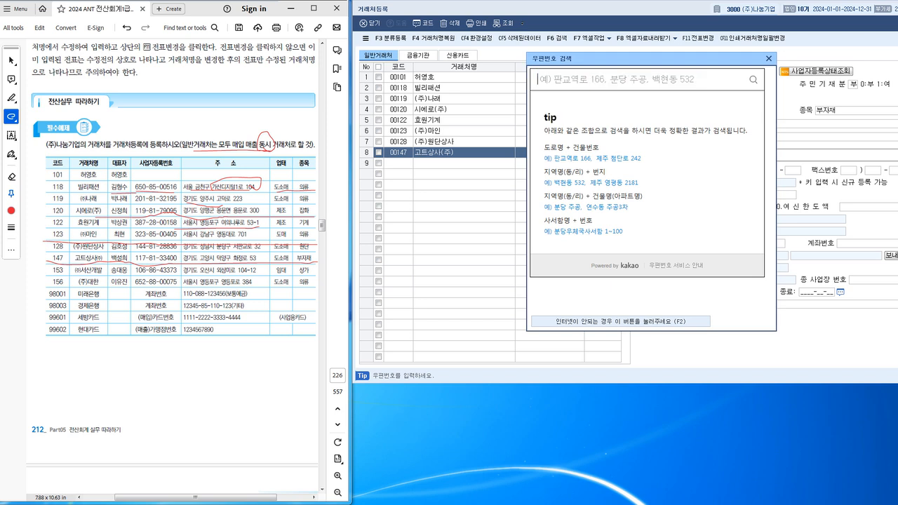
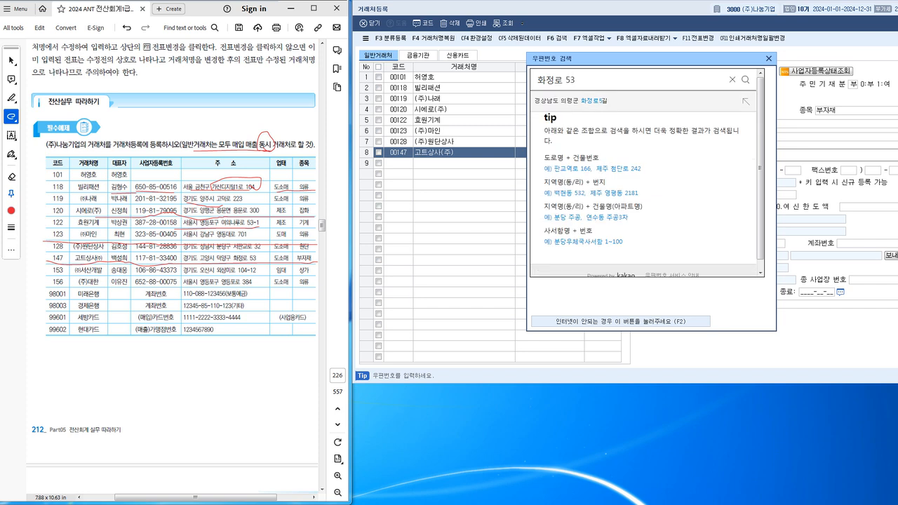
{"action": "key", "text": "Return"}
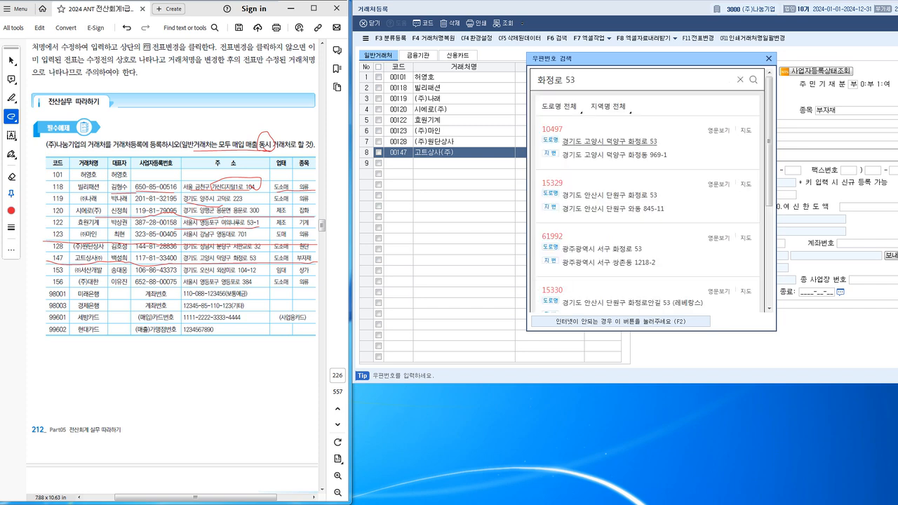
{"action": "left_click", "coordinate": [609, 141]}
{"action": "key", "text": "Return"}
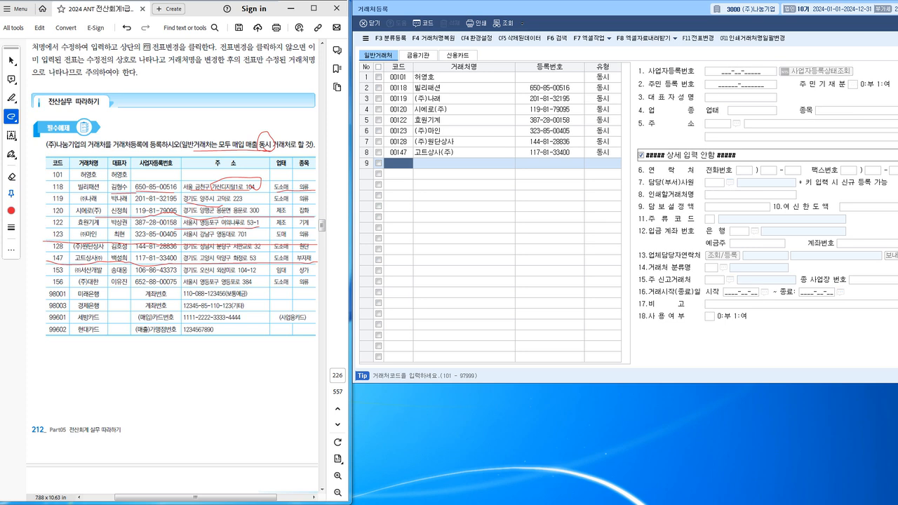
{"action": "type", "text": "153"}
{"action": "key", "text": "Return"}
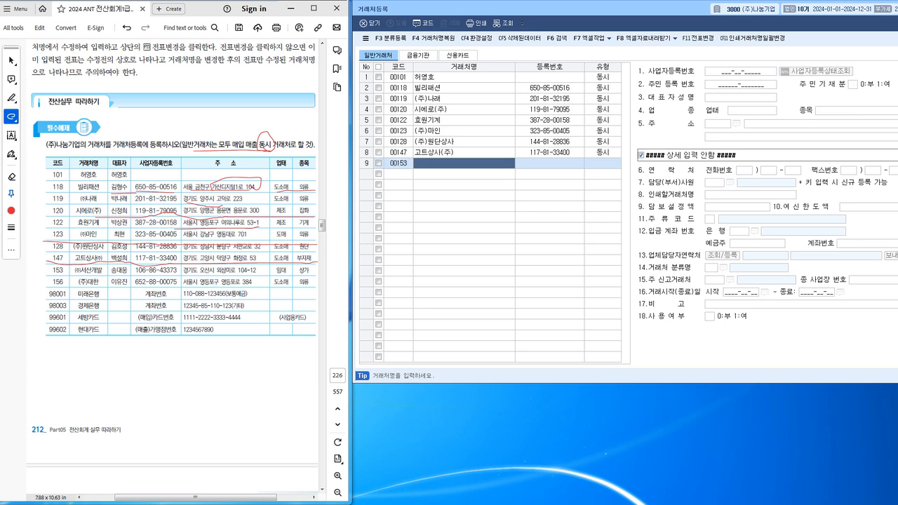
{"action": "type", "text": "("}
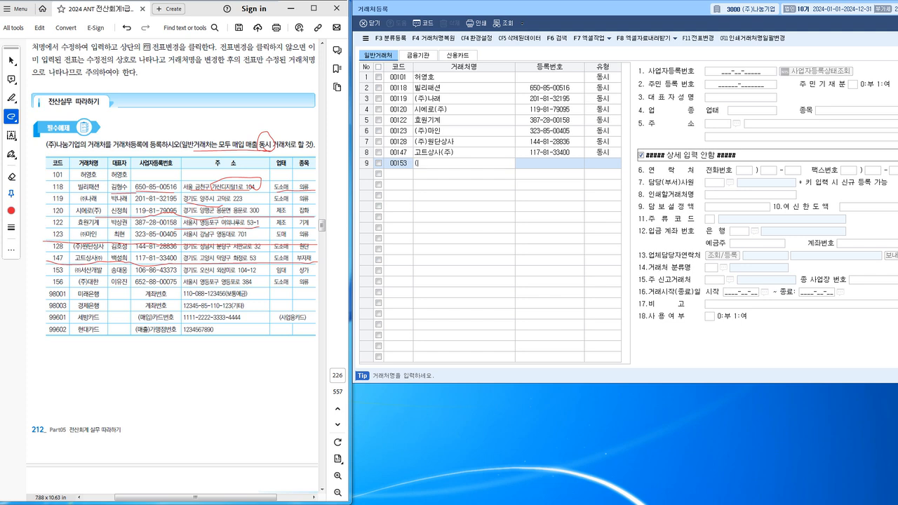
{"action": "type", "text": "주)ㅅ서산개발"}
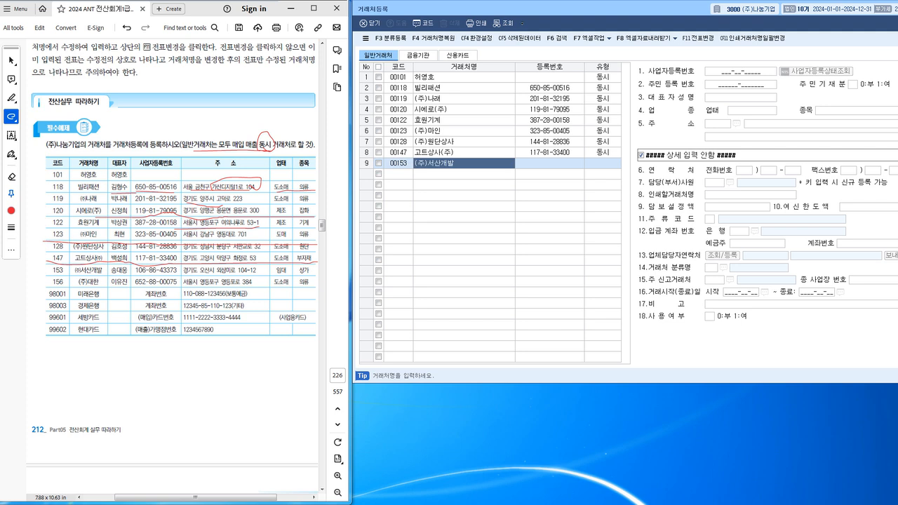
{"action": "key", "text": "Return"}
{"action": "key", "text": "Return"}
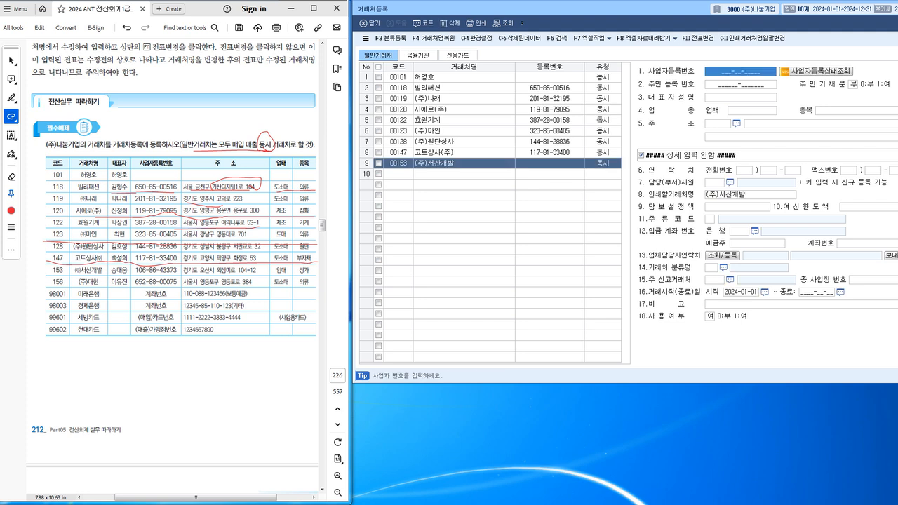
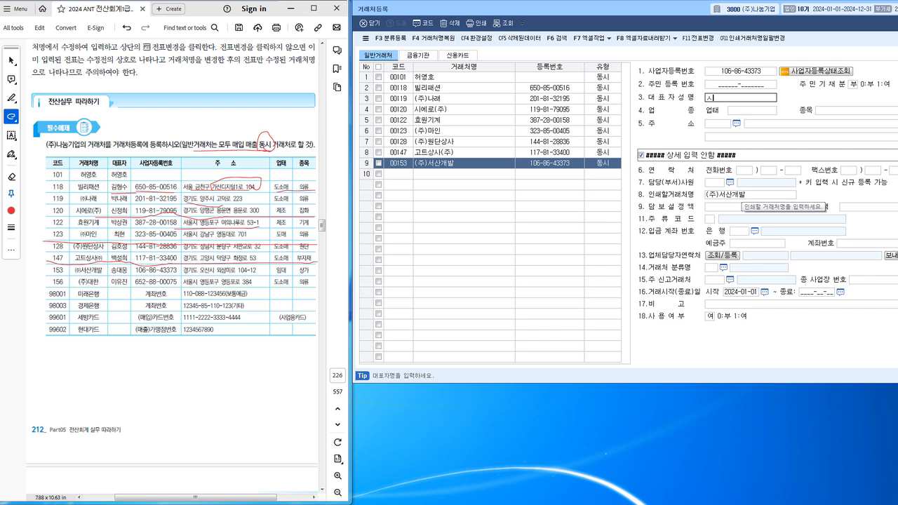
{"action": "type", "text": "ㅇ"}
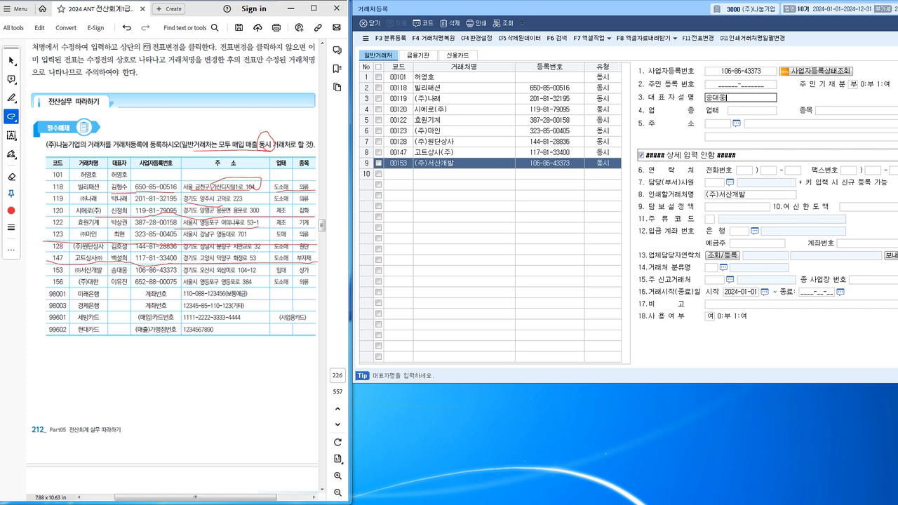
{"action": "key", "text": "Return"}
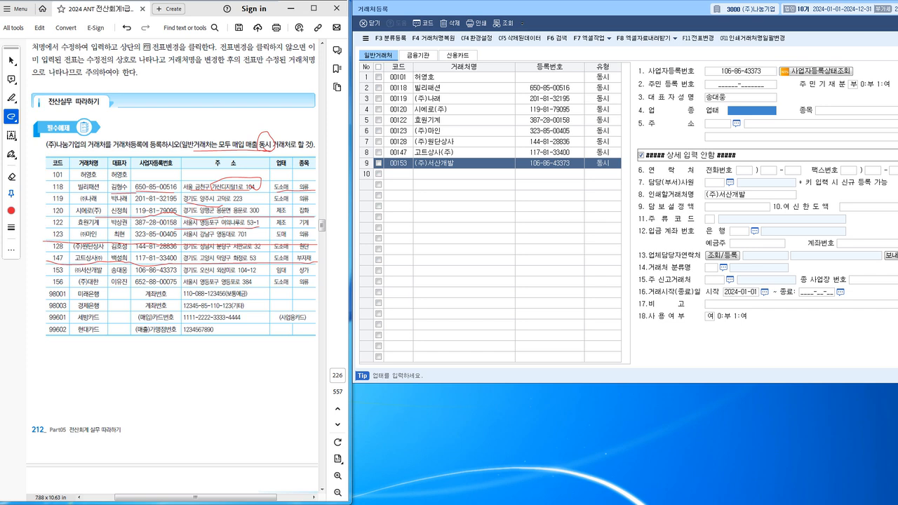
Set (주)서산개발's business type to 임대 and item to 상가.
{"action": "type", "text": "임대"}
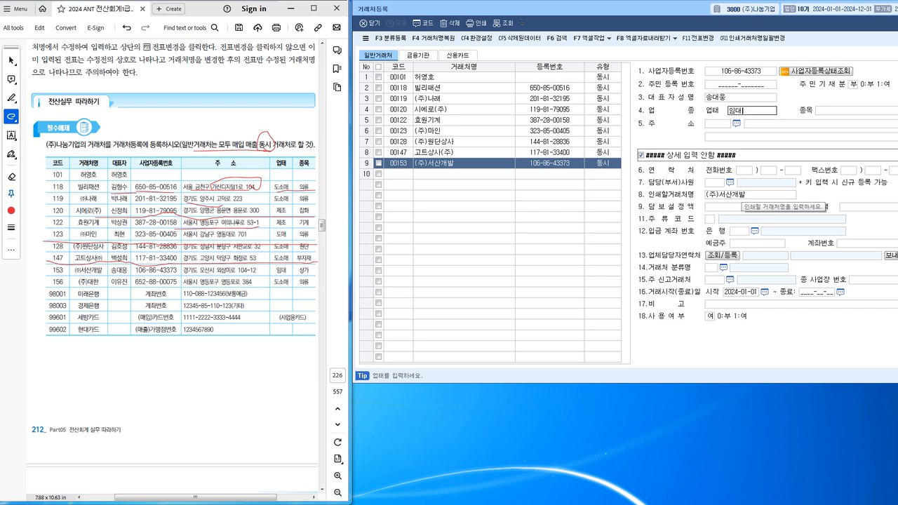
{"action": "key", "text": "Return"}
{"action": "type", "text": "상"}
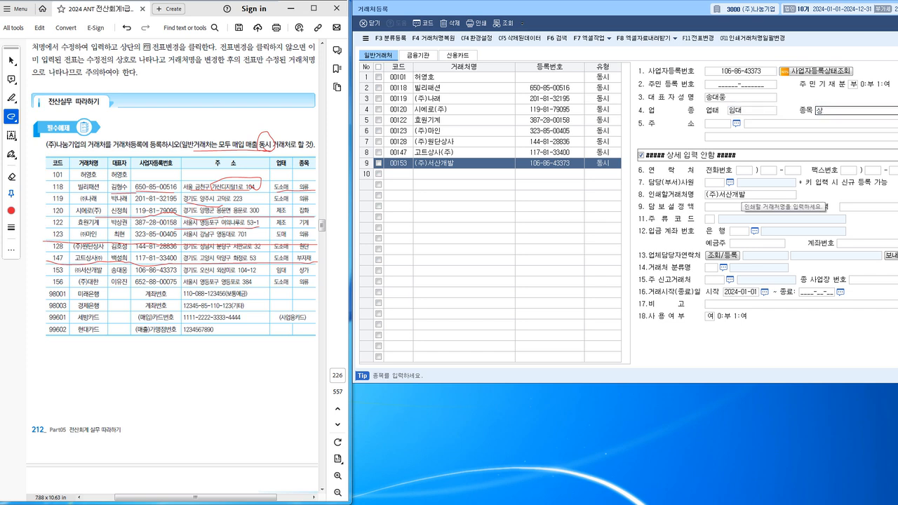
{"action": "type", "text": "ㄱㅏ"}
{"action": "key", "text": "Return"}
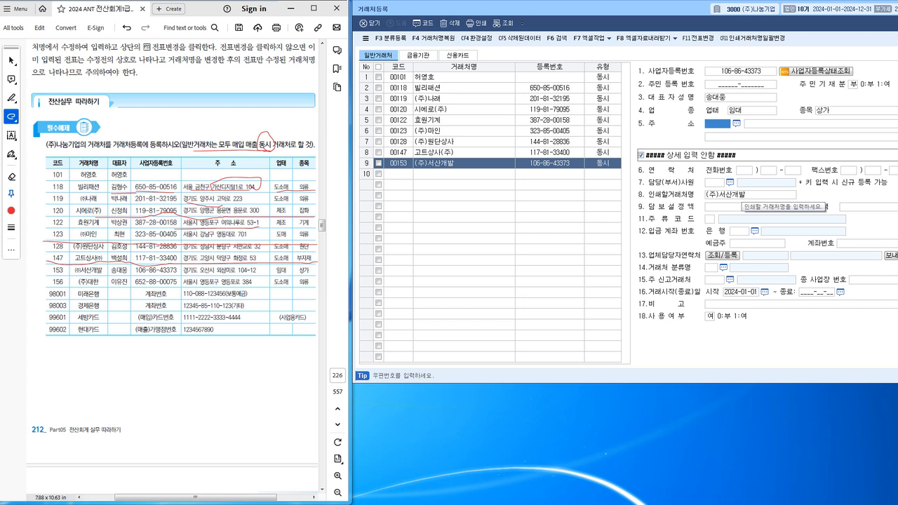
{"action": "left_click_drag", "start_coordinate": [177, 274], "coordinate": [237, 277]}
{"action": "left_click", "coordinate": [736, 123]}
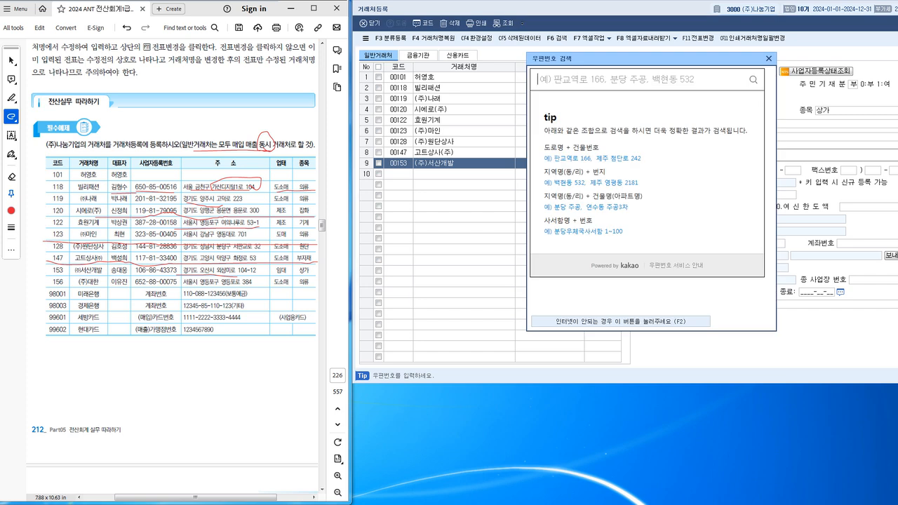
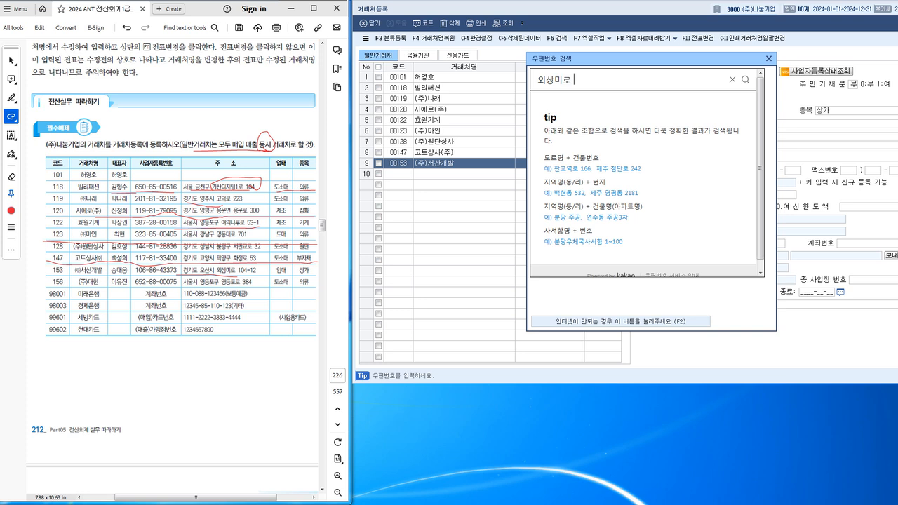
{"action": "key", "text": "Return"}
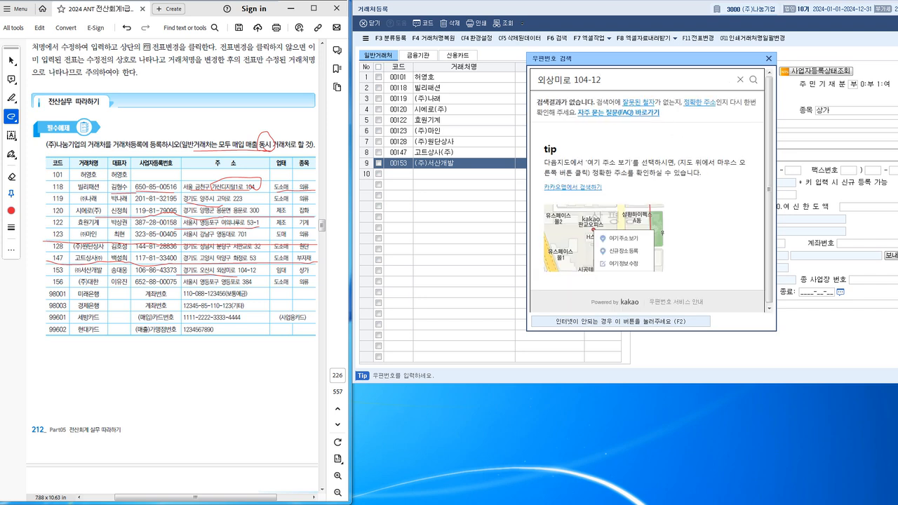
{"action": "key", "text": "BackSpace"}
{"action": "type", "text": "삼"}
{"action": "key", "text": "Return"}
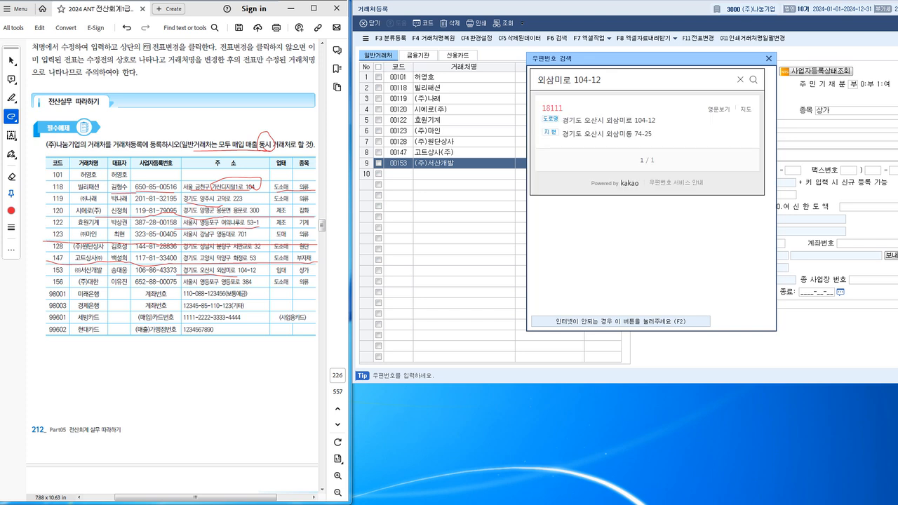
{"action": "left_click", "coordinate": [609, 121]}
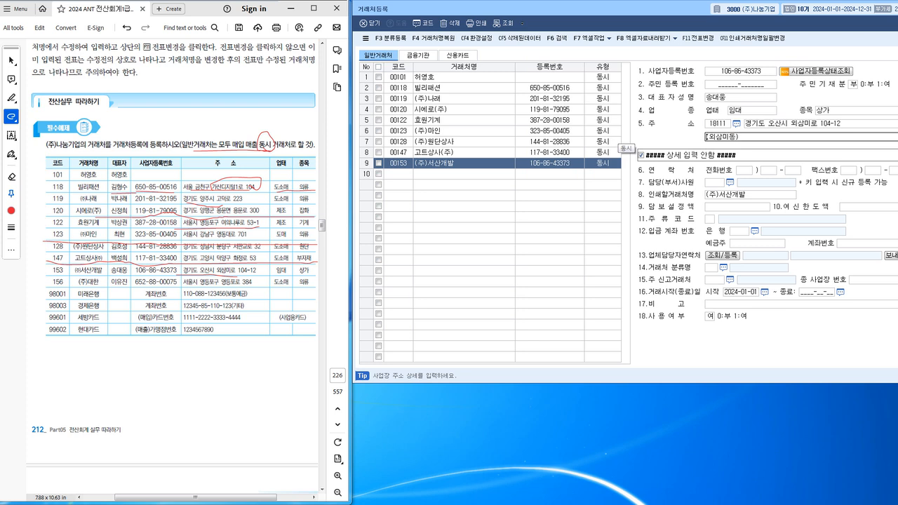
{"action": "key", "text": "Return"}
{"action": "type", "text": "156"}
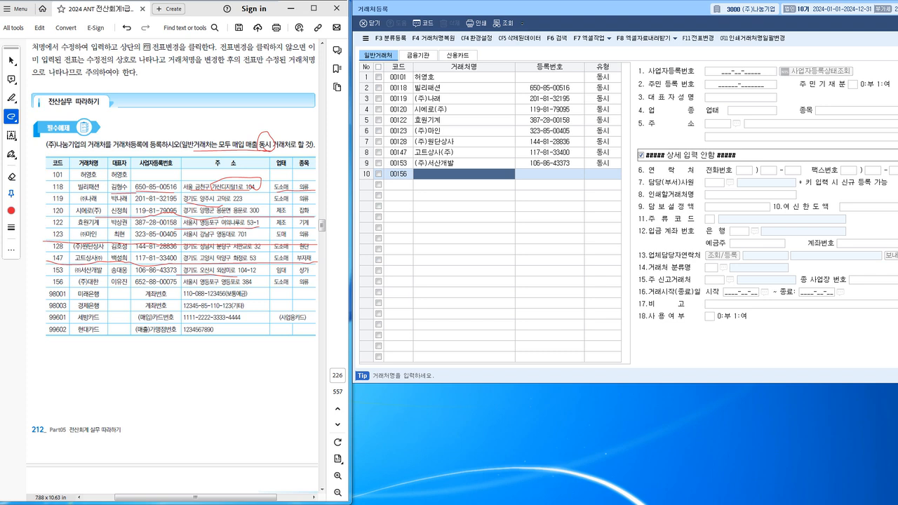
{"action": "type", "text": "(주)대한"}
{"action": "key", "text": "Return"}
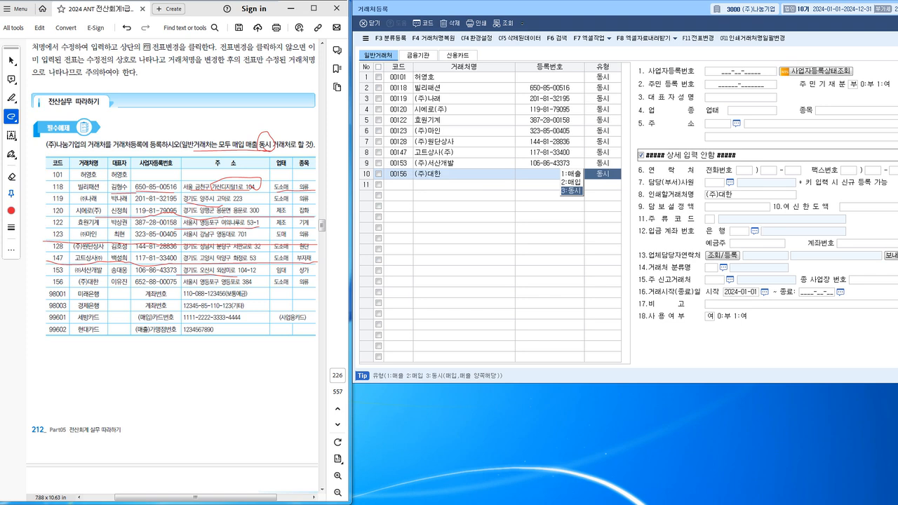
{"action": "key", "text": "Return"}
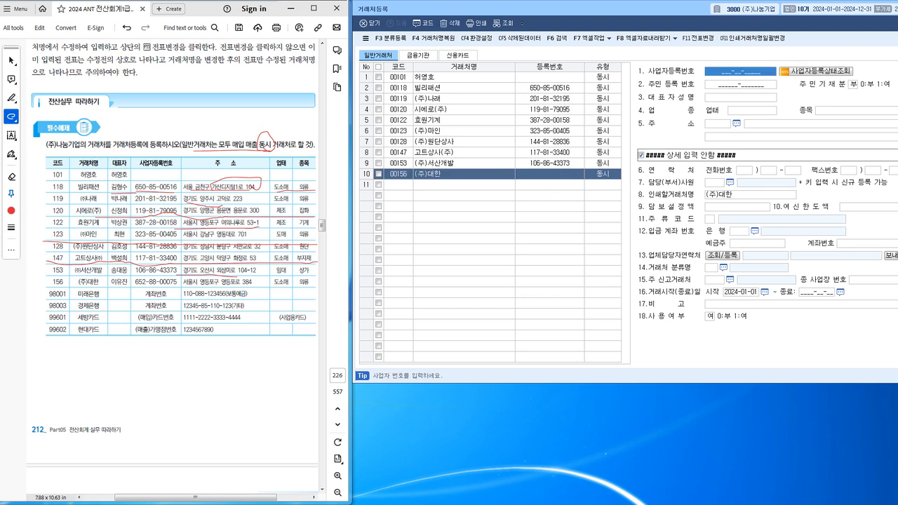
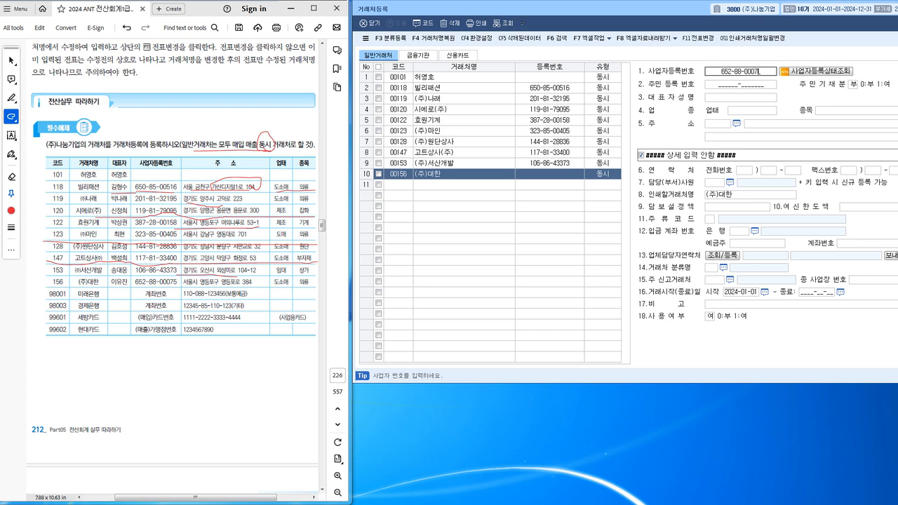
{"action": "key", "text": "Return"}
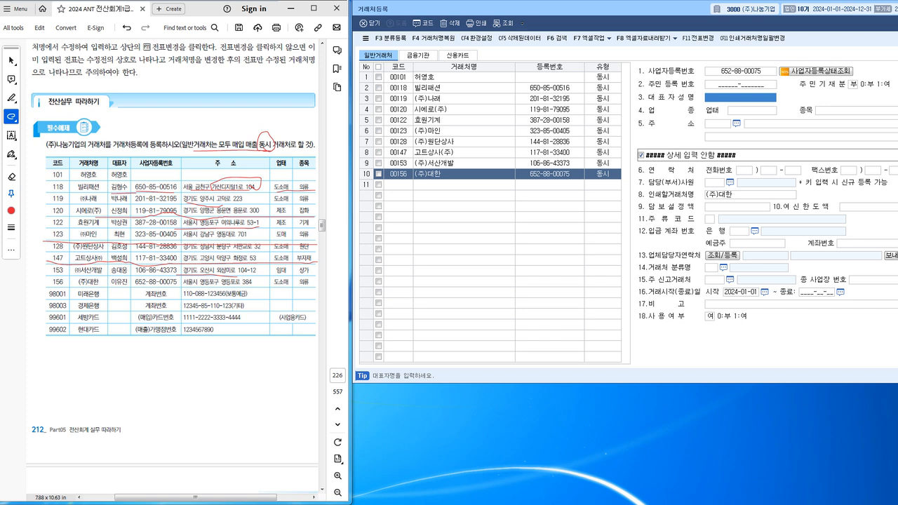
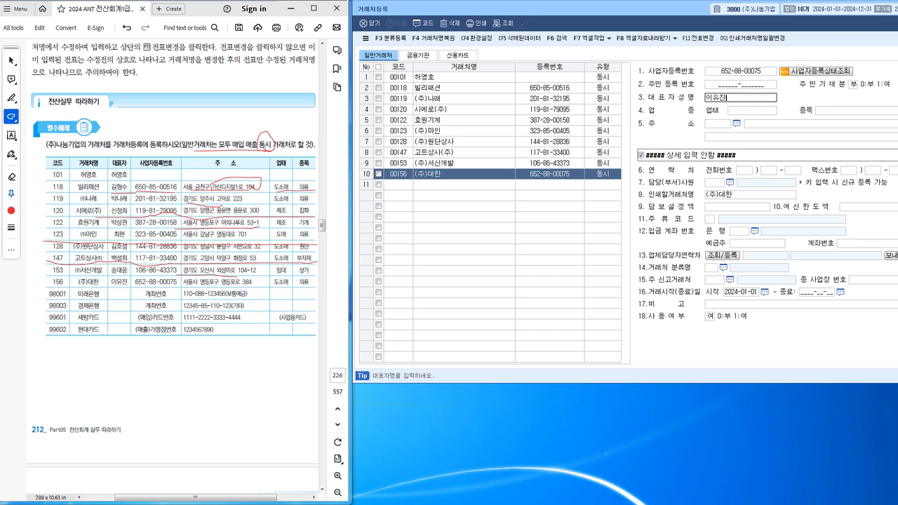
{"action": "key", "text": "Return"}
{"action": "type", "text": "도소매"}
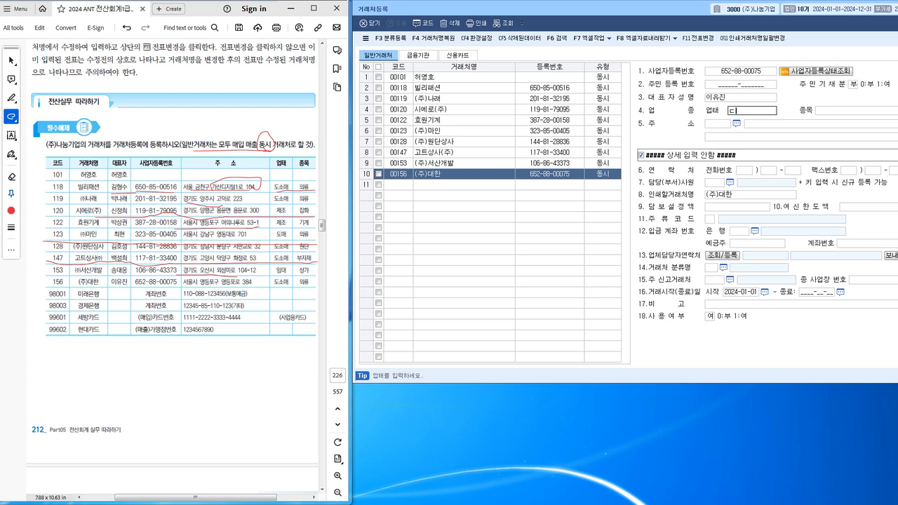
{"action": "key", "text": "Return"}
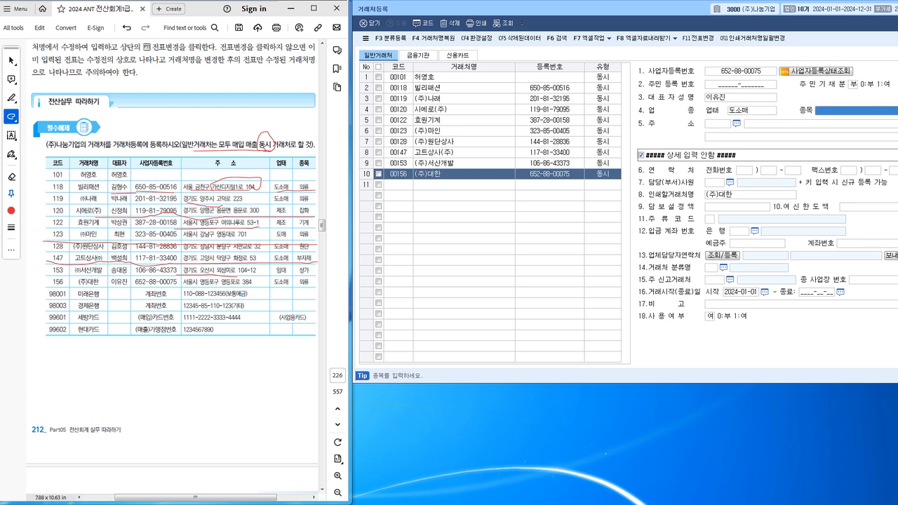
{"action": "type", "text": "의류"}
{"action": "key", "text": "Return"}
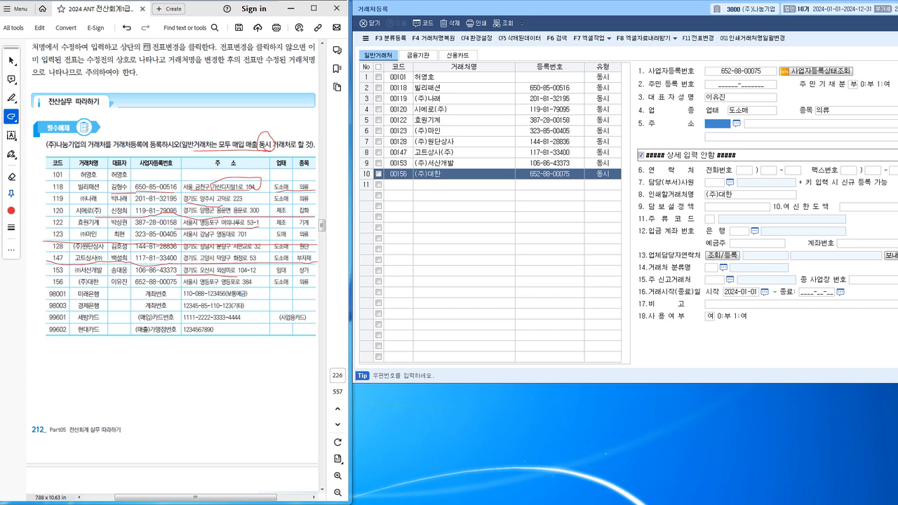
{"action": "key", "text": "Return"}
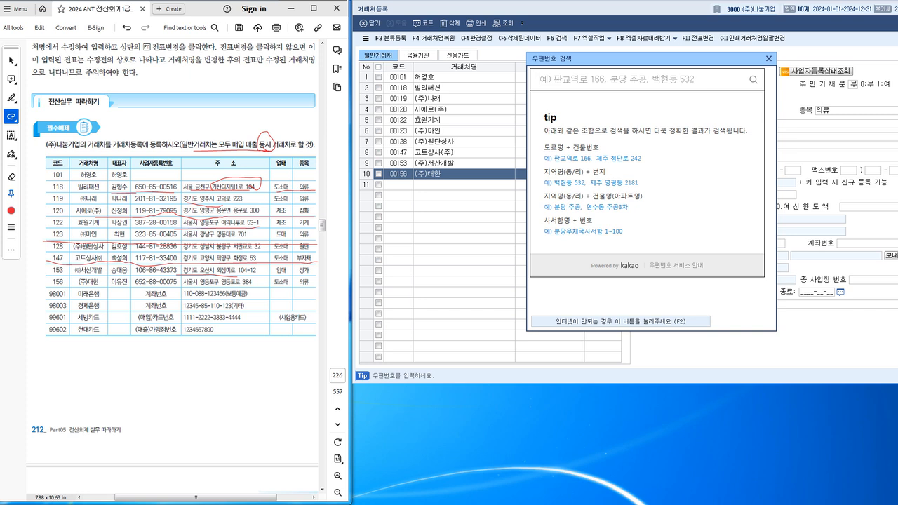
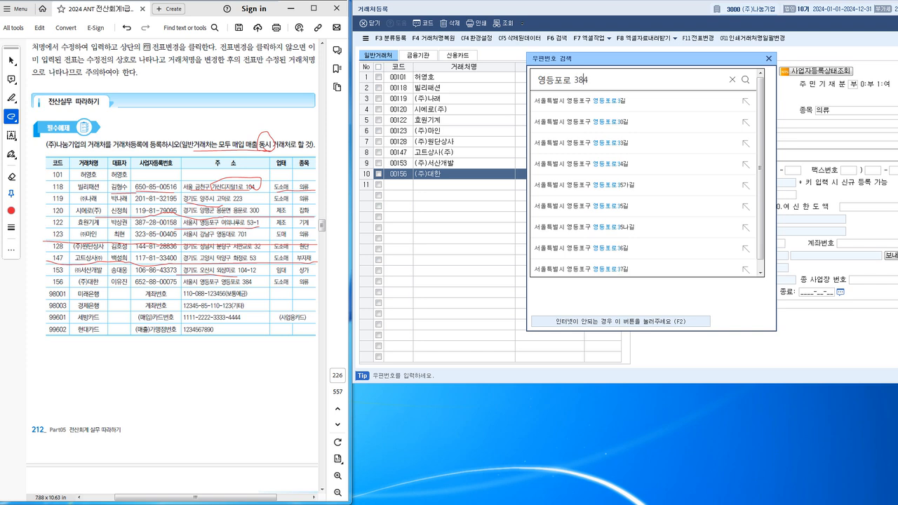
{"action": "key", "text": "Return"}
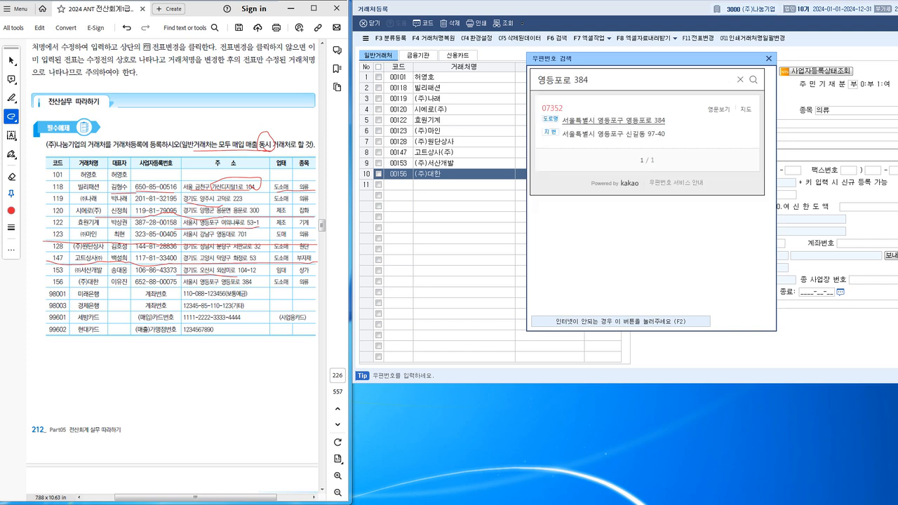
{"action": "left_click", "coordinate": [614, 121]}
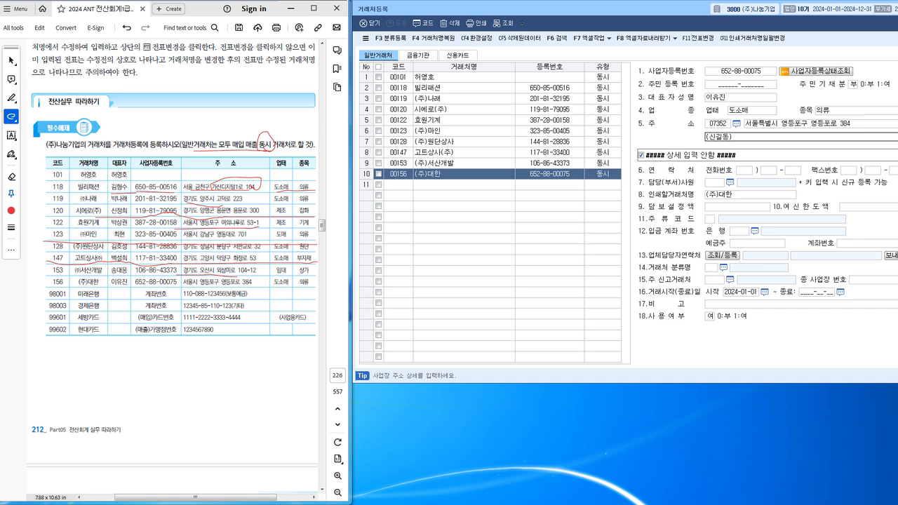
{"action": "left_click_drag", "start_coordinate": [44, 289], "coordinate": [316, 286]}
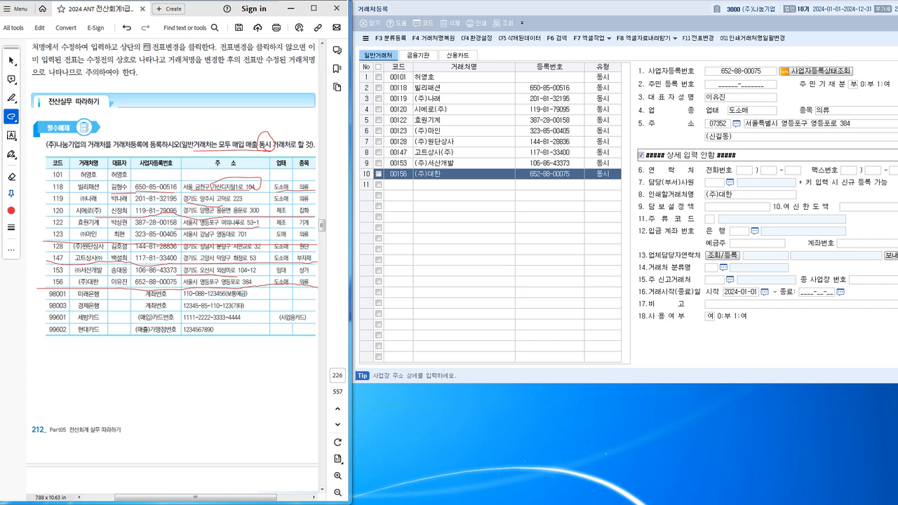
{"action": "left_click_drag", "start_coordinate": [104, 294], "coordinate": [107, 332]}
On the 금융기관 list, register bank 98001 미래은행 as a 보통예금 account.
{"action": "left_click", "coordinate": [418, 54]}
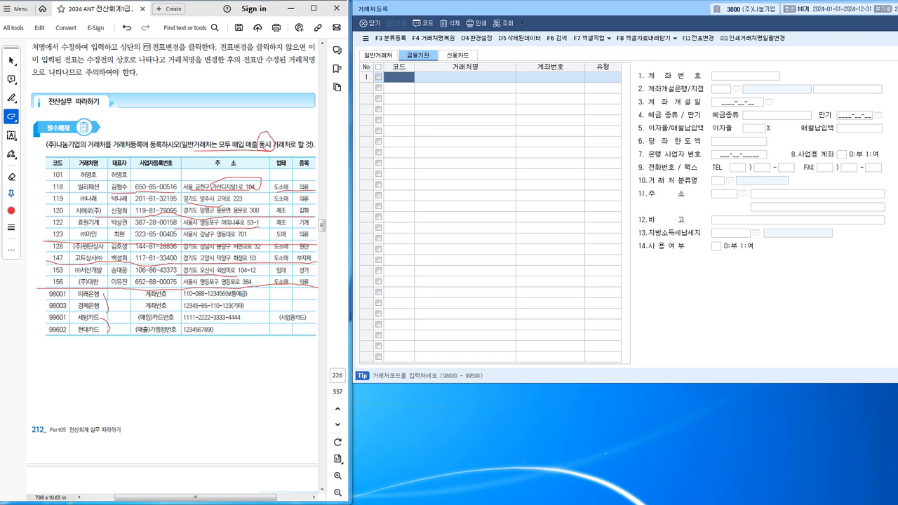
{"action": "type", "text": "98001"}
{"action": "key", "text": "Return"}
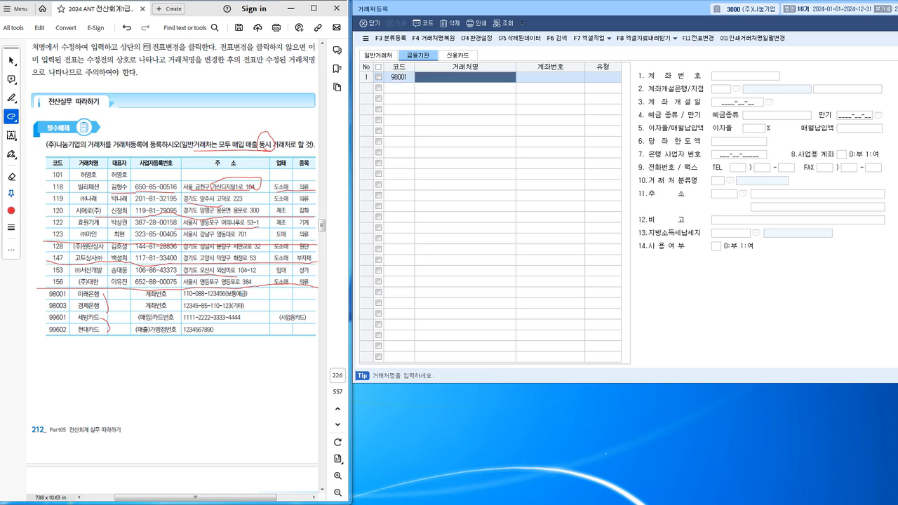
{"action": "type", "text": "미"}
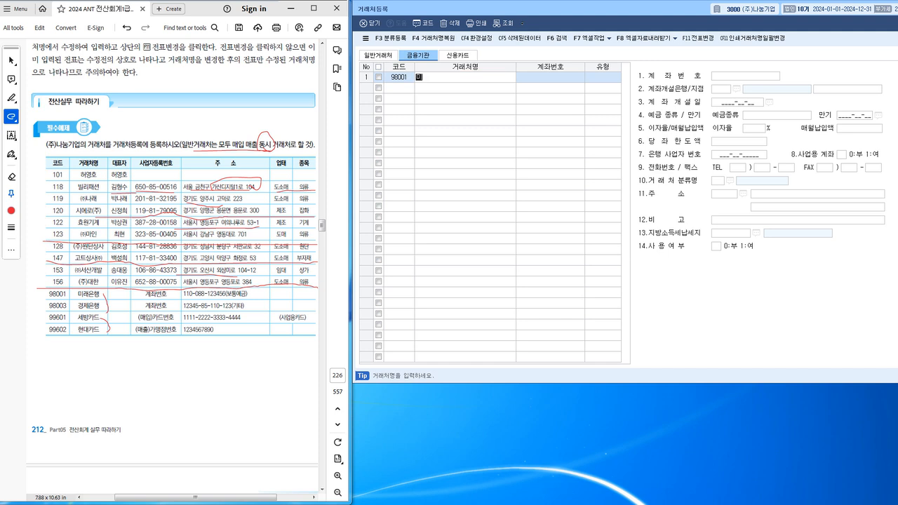
{"action": "type", "text": "래은행"}
{"action": "key", "text": "Return"}
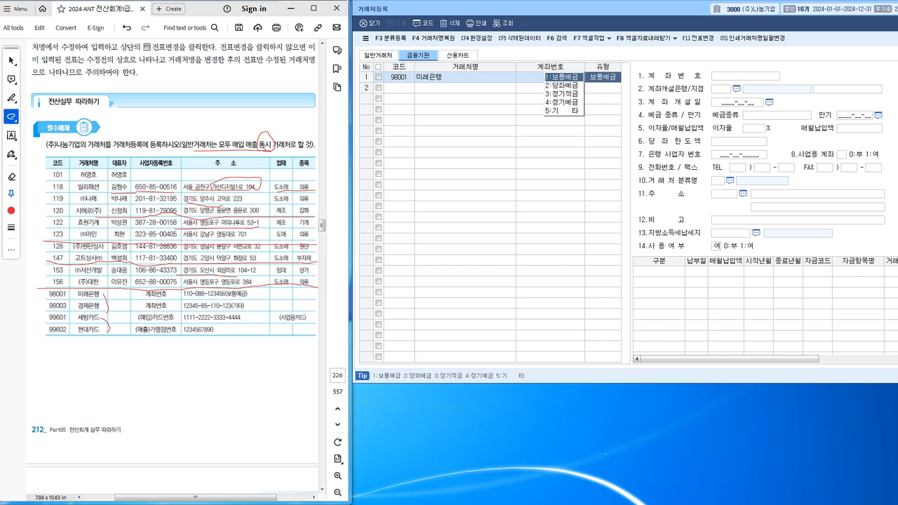
{"action": "key", "text": "Return"}
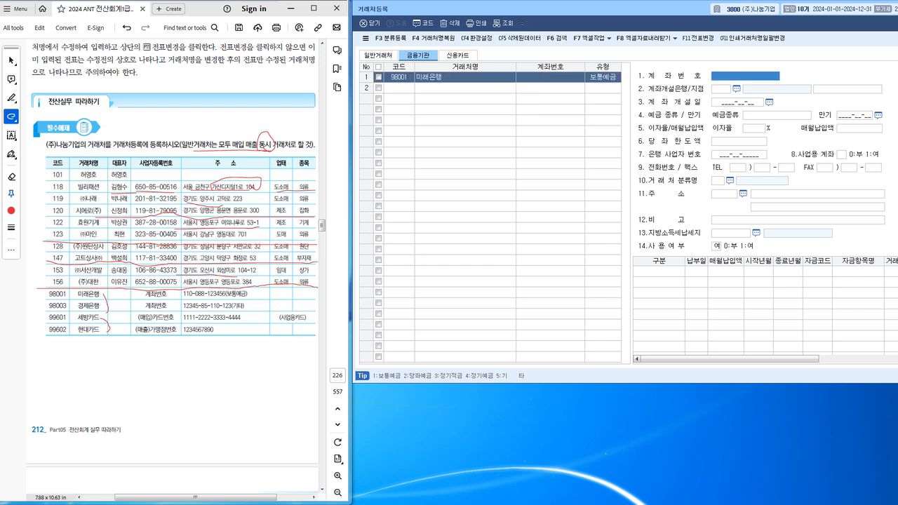
Enter 미래은행's account number from the textbook and begin a second row.
{"action": "left_click_drag", "start_coordinate": [179, 300], "coordinate": [238, 300]}
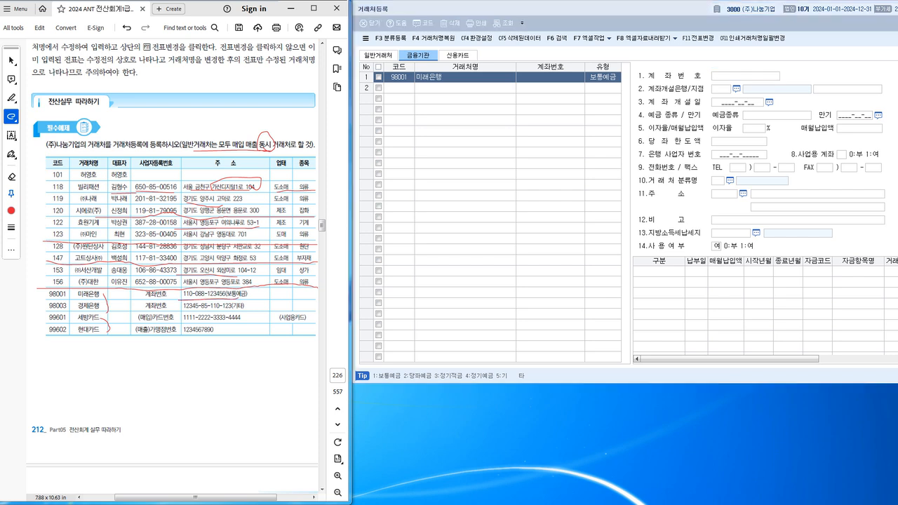
{"action": "left_click", "coordinate": [745, 76]}
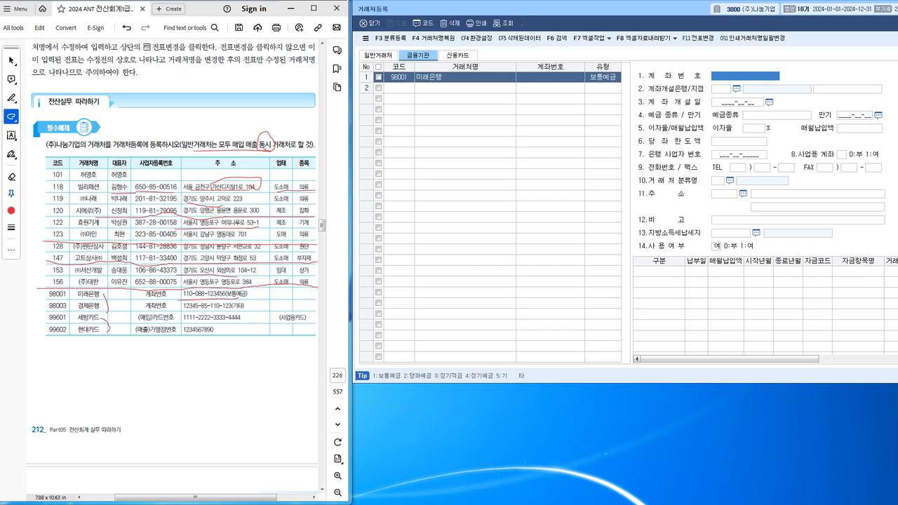
{"action": "type", "text": "110-088-123456"}
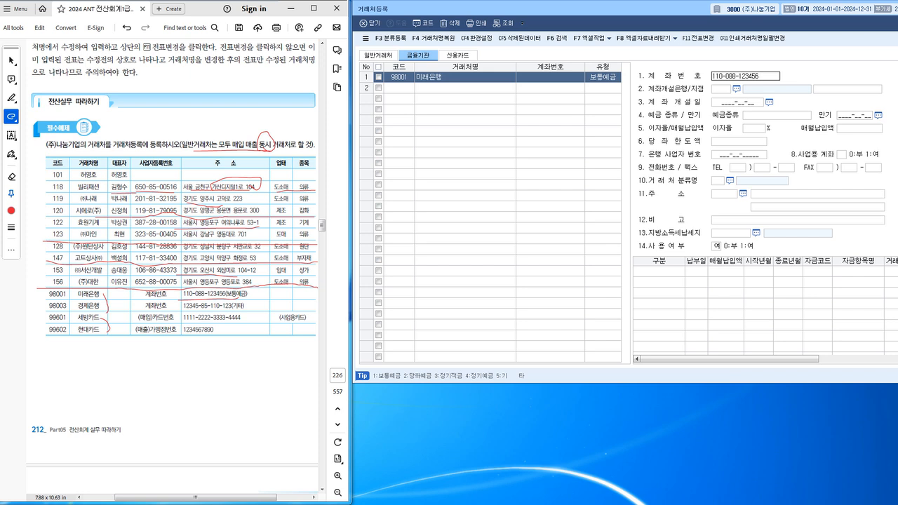
{"action": "key", "text": "Return"}
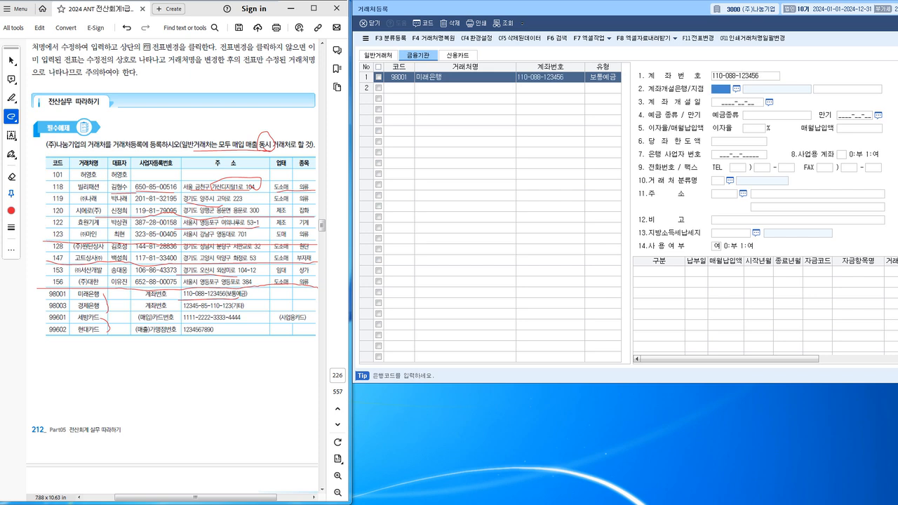
{"action": "left_click", "coordinate": [399, 88]}
Add bank 98003 경제은행 with type 5:기타 and its textbook account number.
{"action": "type", "text": "9"}
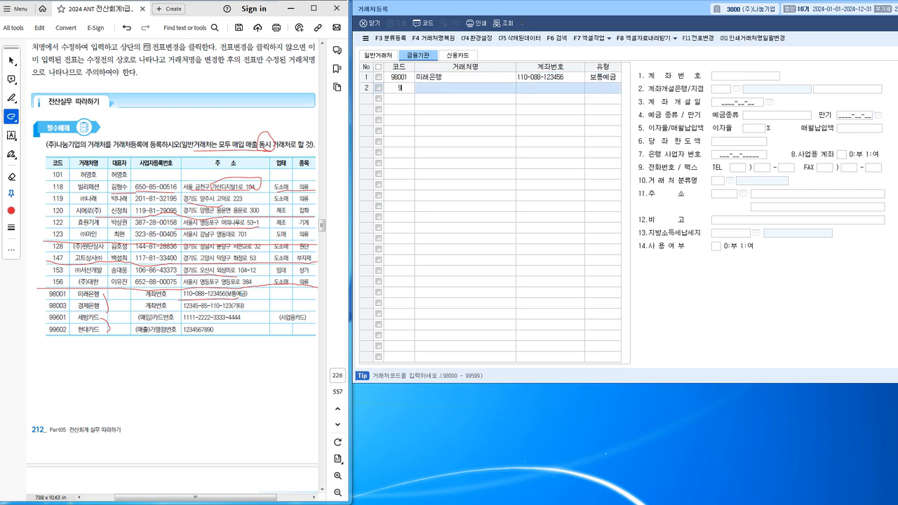
{"action": "type", "text": "8003"}
{"action": "key", "text": "Return"}
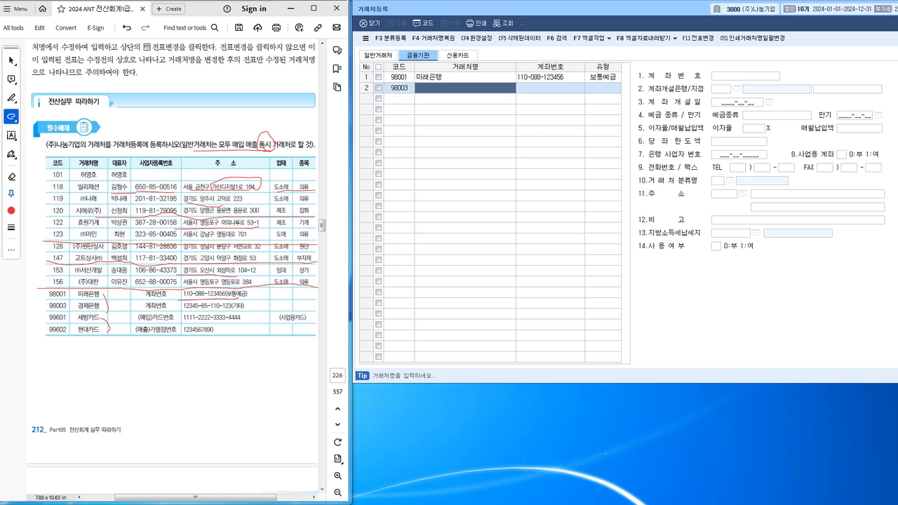
{"action": "type", "text": "경제은행"}
{"action": "key", "text": "Return"}
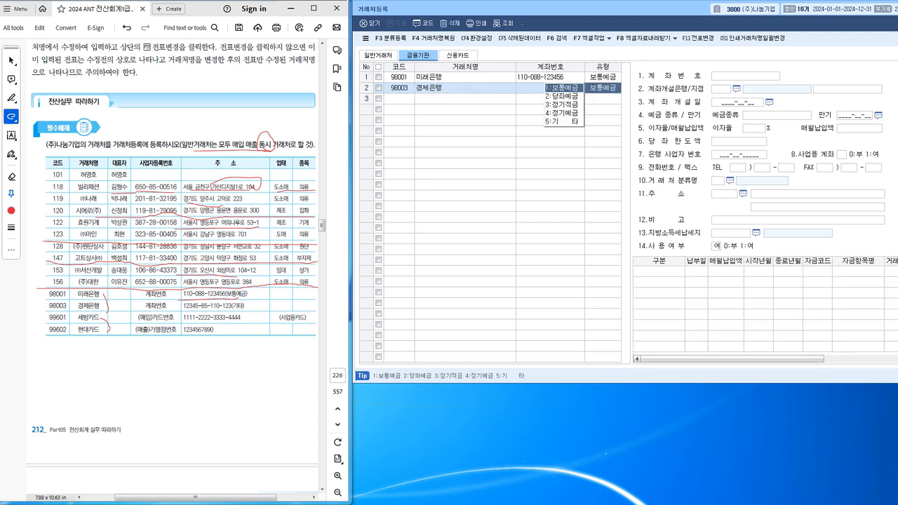
{"action": "key", "text": "5"}
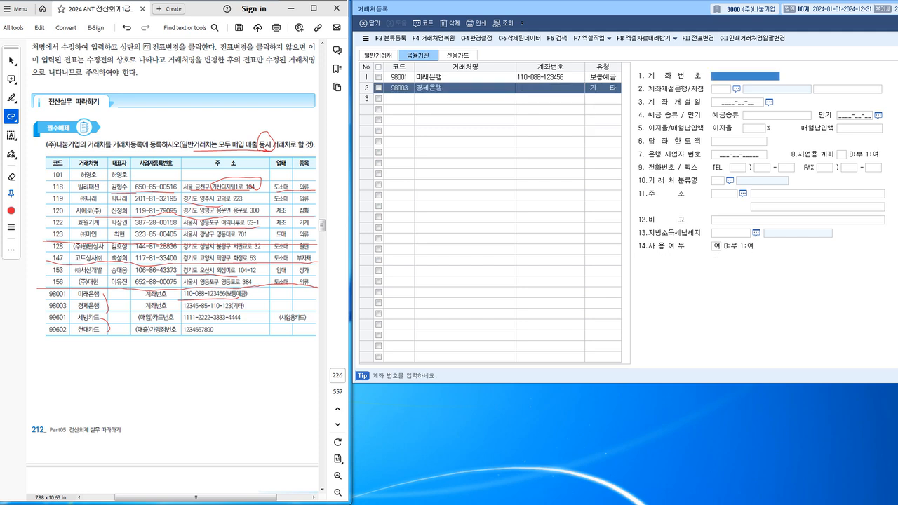
{"action": "type", "text": "12345-"}
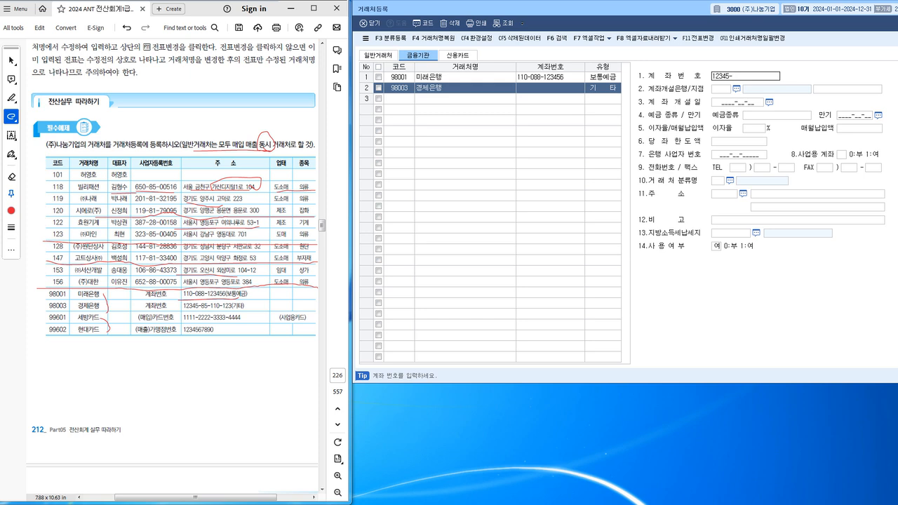
{"action": "type", "text": "85-110-123"}
{"action": "key", "text": "Return"}
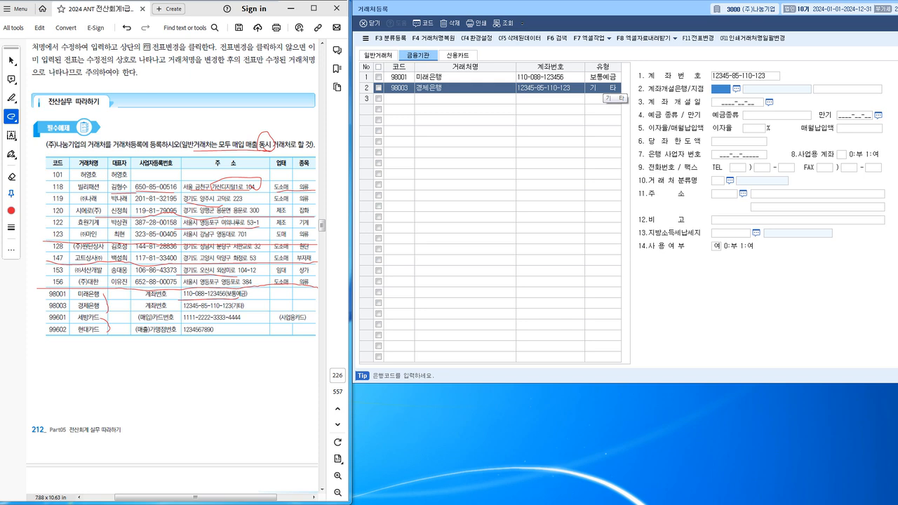
On the 신용카드 list, add card 99601 세방카드 as a 2:매입 card.
{"action": "left_click", "coordinate": [457, 55]}
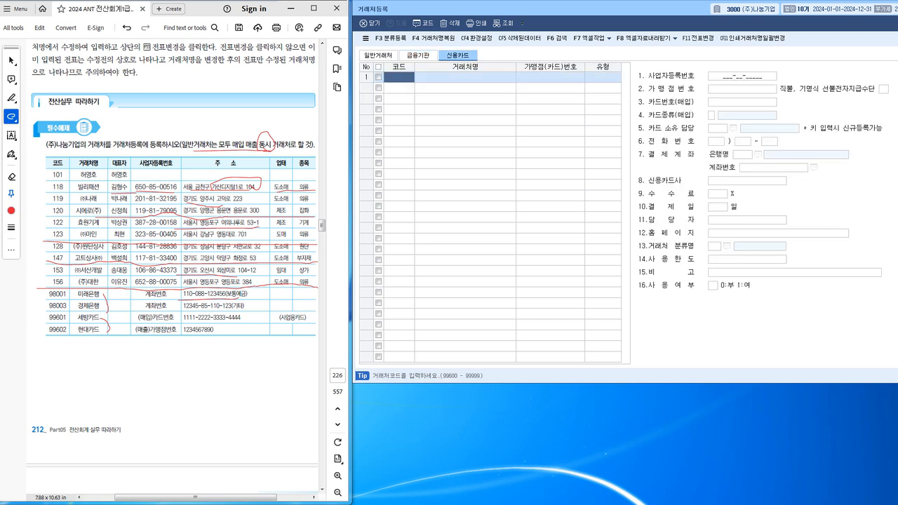
{"action": "type", "text": "99601"}
{"action": "key", "text": "Return"}
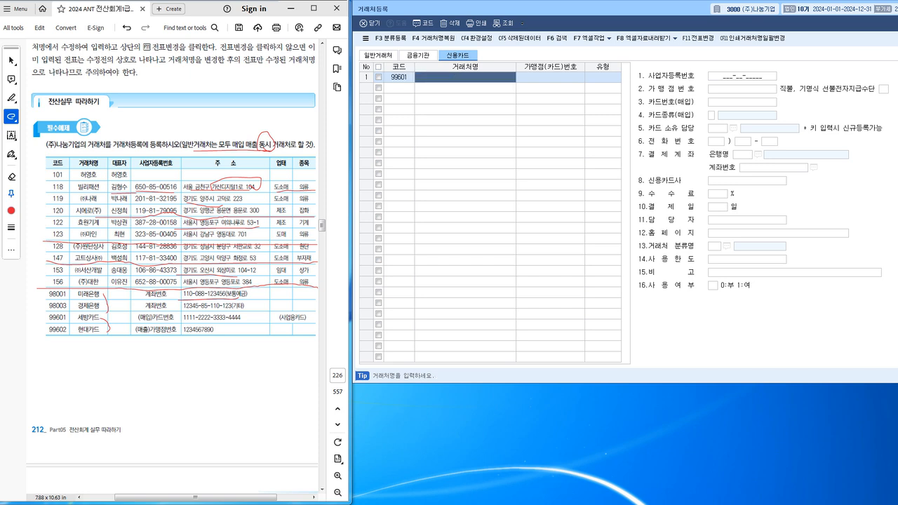
{"action": "type", "text": "세방"}
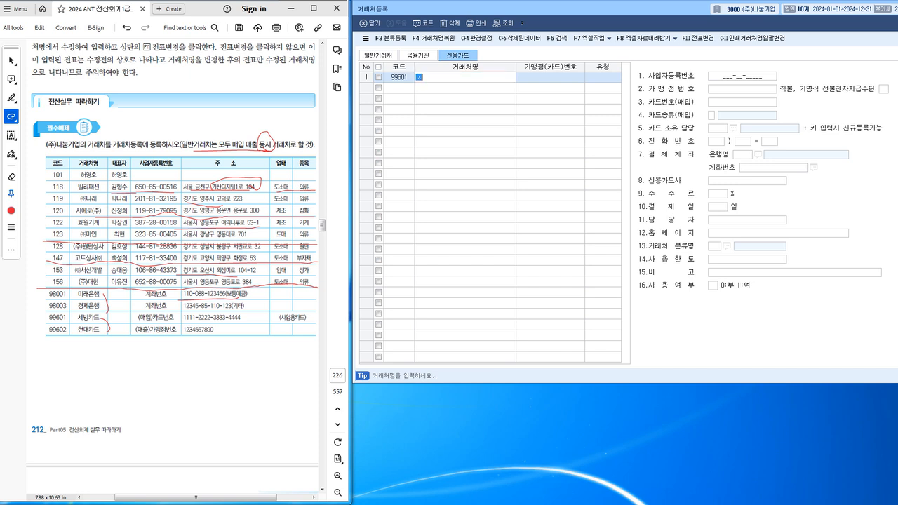
{"action": "type", "text": "카드"}
{"action": "key", "text": "Return"}
{"action": "key", "text": "Return"}
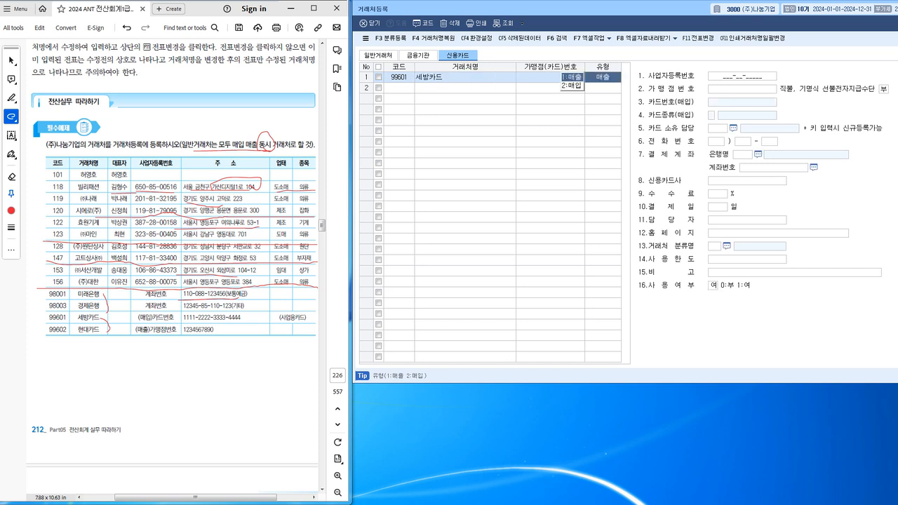
{"action": "key", "text": "2"}
{"action": "key", "text": "Return"}
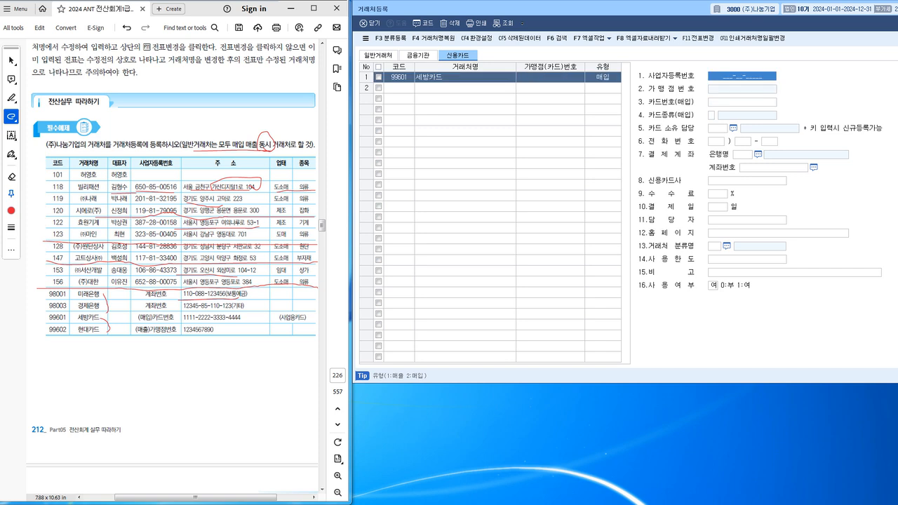
Enter 세방카드's card number, set card kind 3.사업용카드, and begin a second row.
{"action": "key", "text": "Return"}
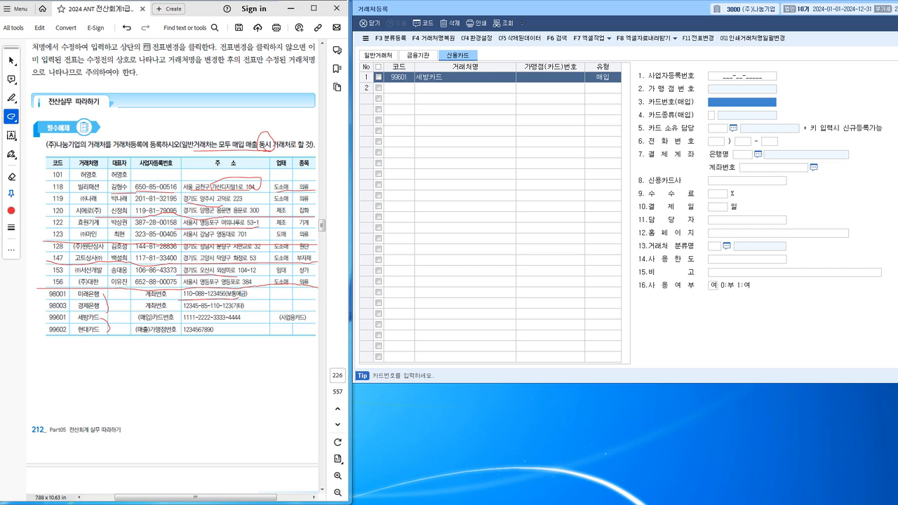
{"action": "type", "text": "1111-"}
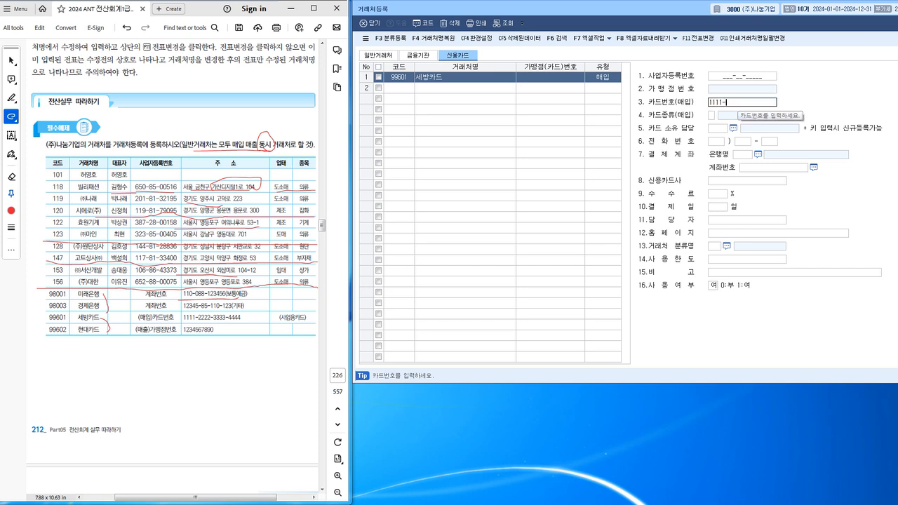
{"action": "type", "text": "2222-3333"}
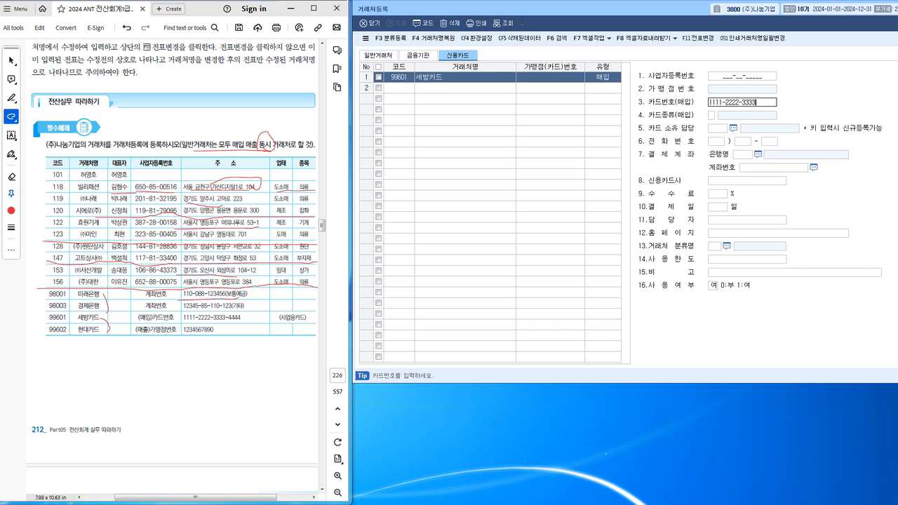
{"action": "type", "text": "-4444"}
{"action": "key", "text": "Return"}
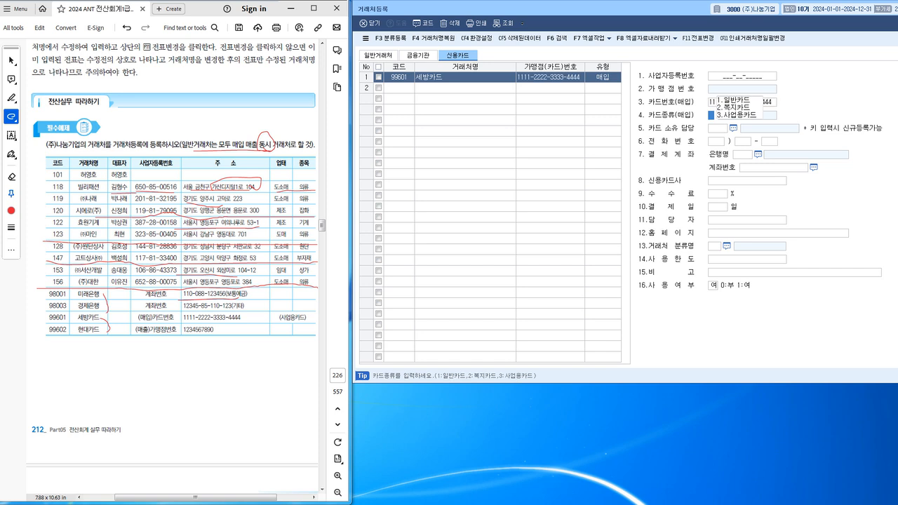
{"action": "type", "text": "3"}
{"action": "key", "text": "Return"}
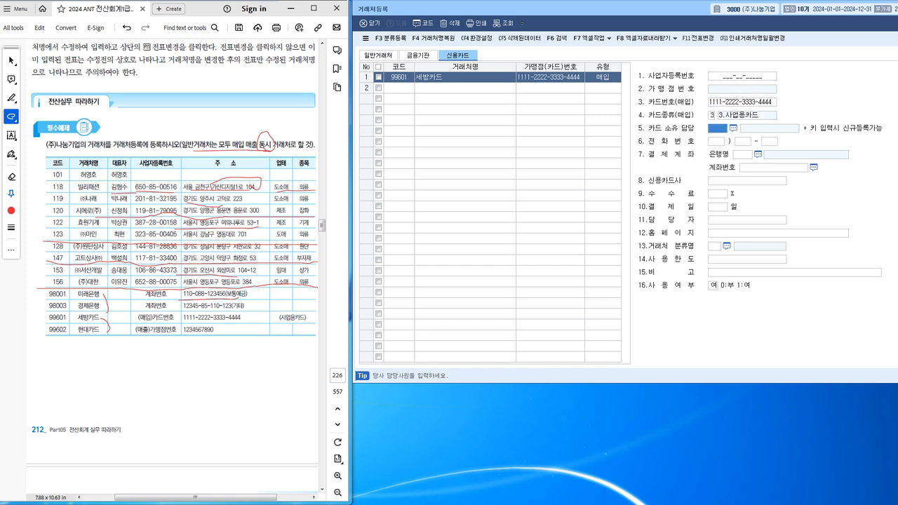
{"action": "left_click", "coordinate": [398, 87]}
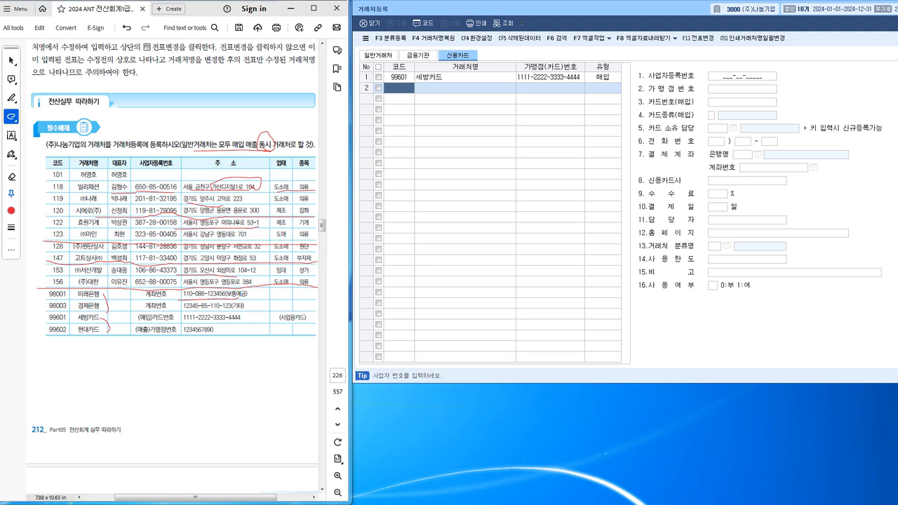
Add card 99602 현대카드, keeping 1:매출, with its merchant number from the textbook.
{"action": "type", "text": "99602"}
{"action": "key", "text": "Return"}
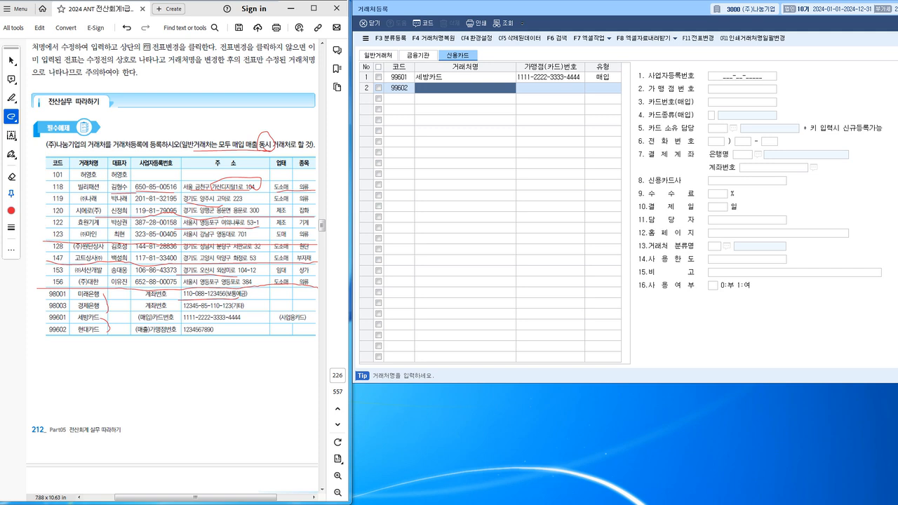
{"action": "type", "text": "현대카드"}
{"action": "key", "text": "Return"}
{"action": "key", "text": "Return"}
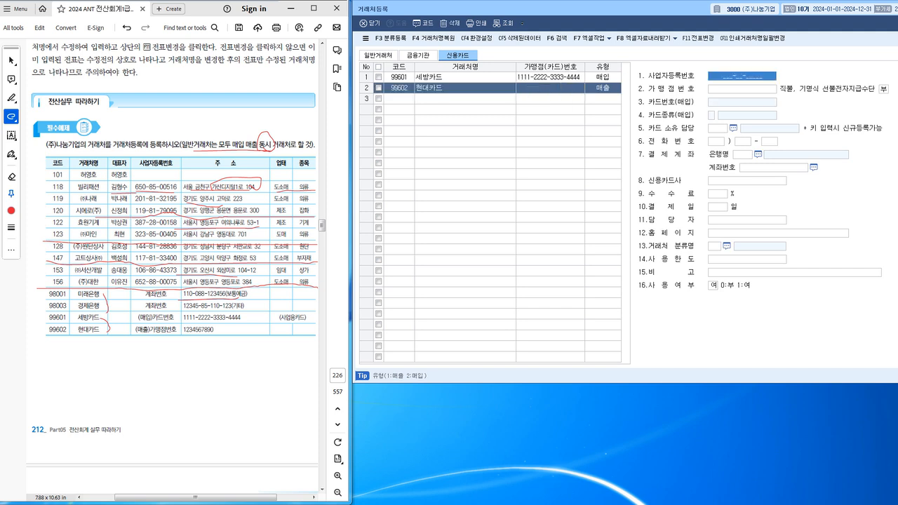
{"action": "key", "text": "Return"}
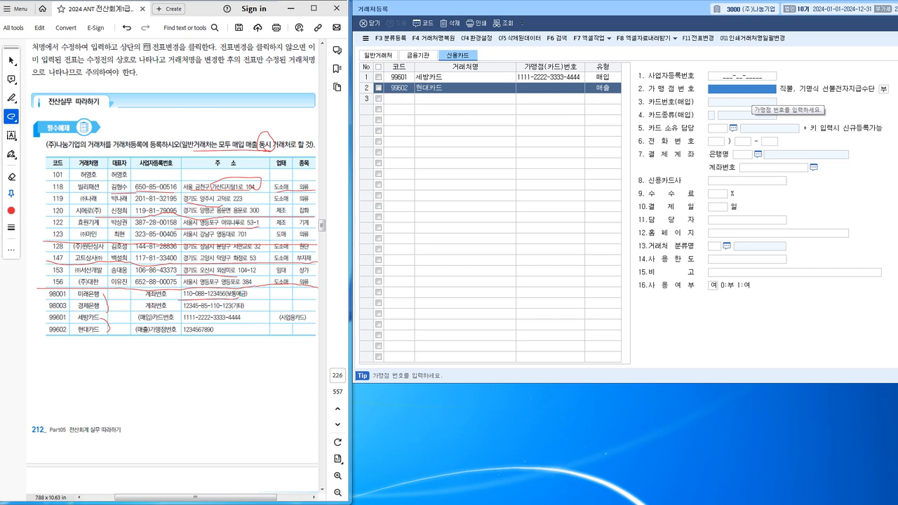
{"action": "type", "text": "1234567890"}
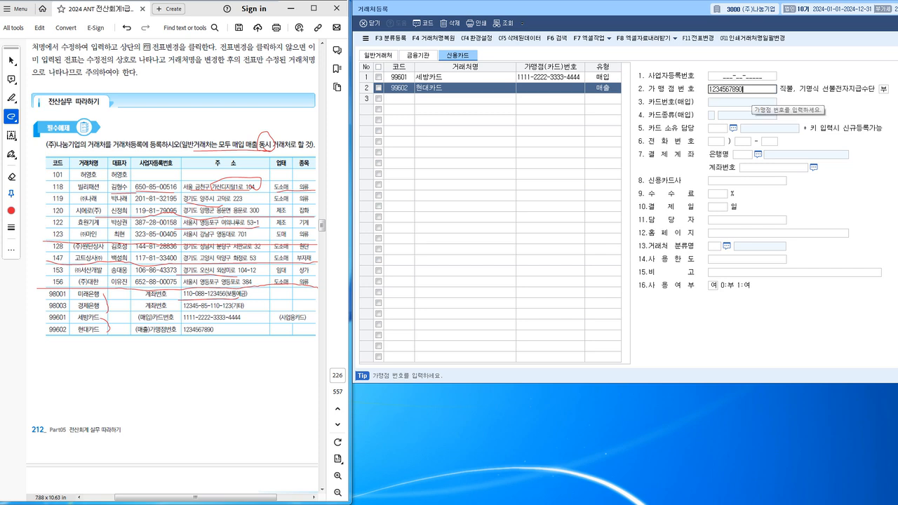
{"action": "key", "text": "Return"}
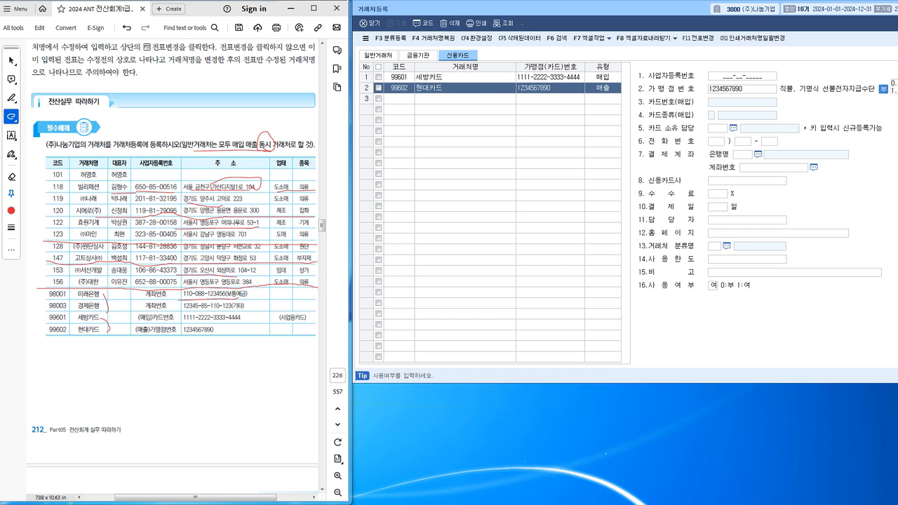
Review the 금융기관 and 신용카드 entries by switching between the partner lists.
{"action": "left_click", "coordinate": [602, 88]}
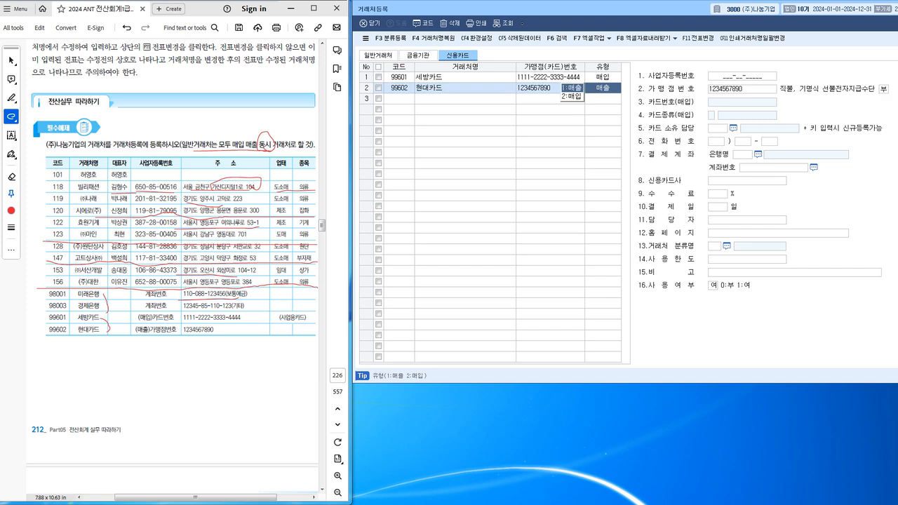
{"action": "left_click", "coordinate": [418, 56]}
{"action": "left_click", "coordinate": [458, 56]}
{"action": "left_click", "coordinate": [418, 55]}
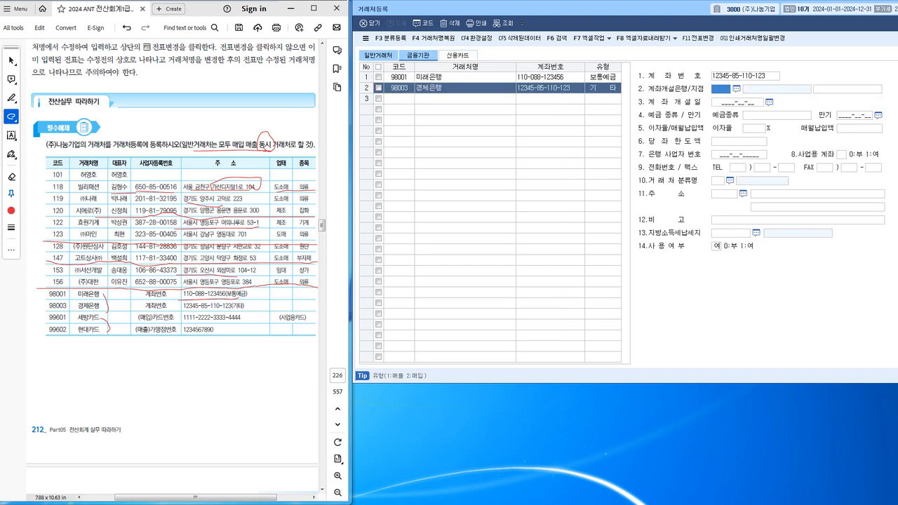
{"action": "left_click", "coordinate": [377, 55]}
{"action": "left_click", "coordinate": [458, 56]}
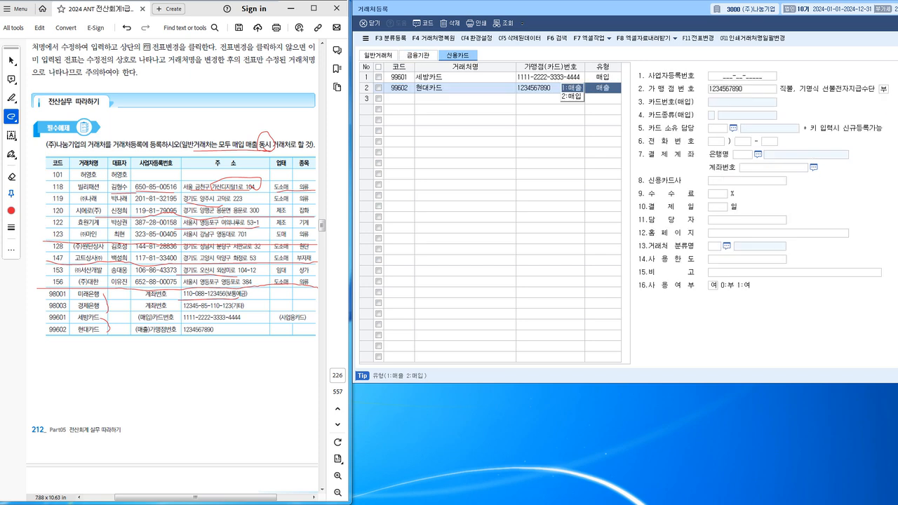
{"action": "left_click", "coordinate": [378, 55]}
{"action": "left_click", "coordinate": [419, 55]}
{"action": "left_click", "coordinate": [458, 56]}
{"action": "left_click", "coordinate": [419, 55]}
Return to 일반거래처 and confirm row 10 (주)대한 keeping 3:동시.
{"action": "left_click", "coordinate": [378, 56]}
{"action": "left_click", "coordinate": [418, 55]}
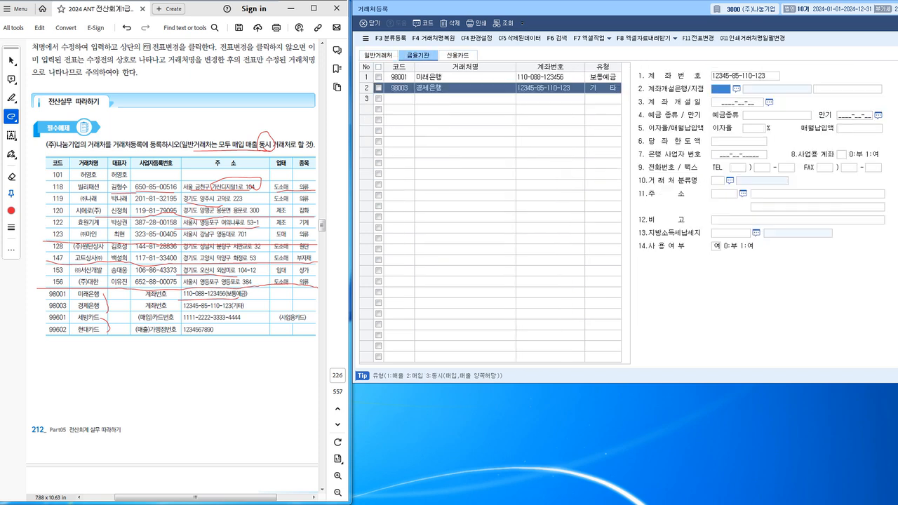
{"action": "left_click", "coordinate": [459, 56]}
{"action": "left_click", "coordinate": [378, 55]}
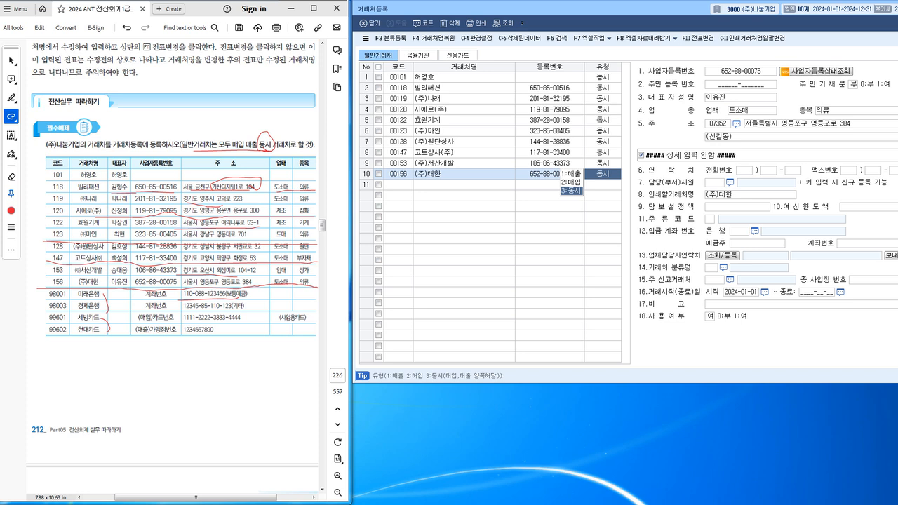
{"action": "key", "text": "Return"}
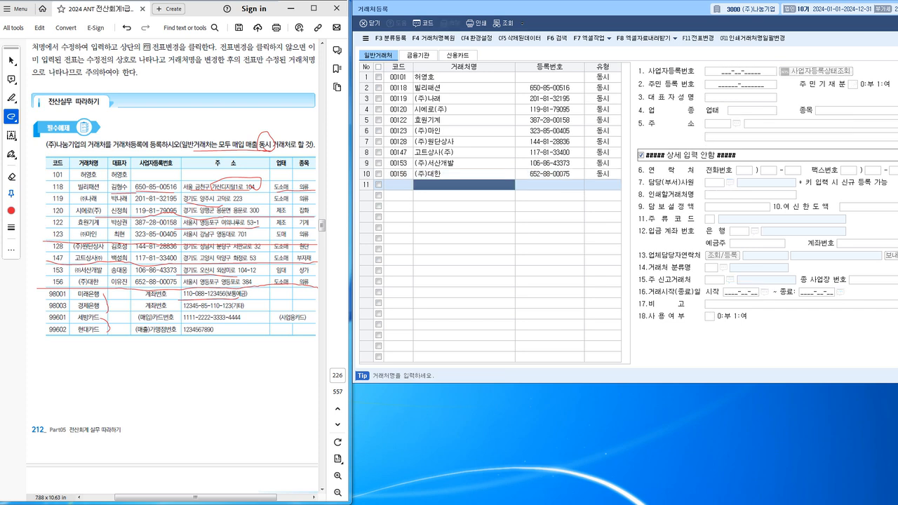